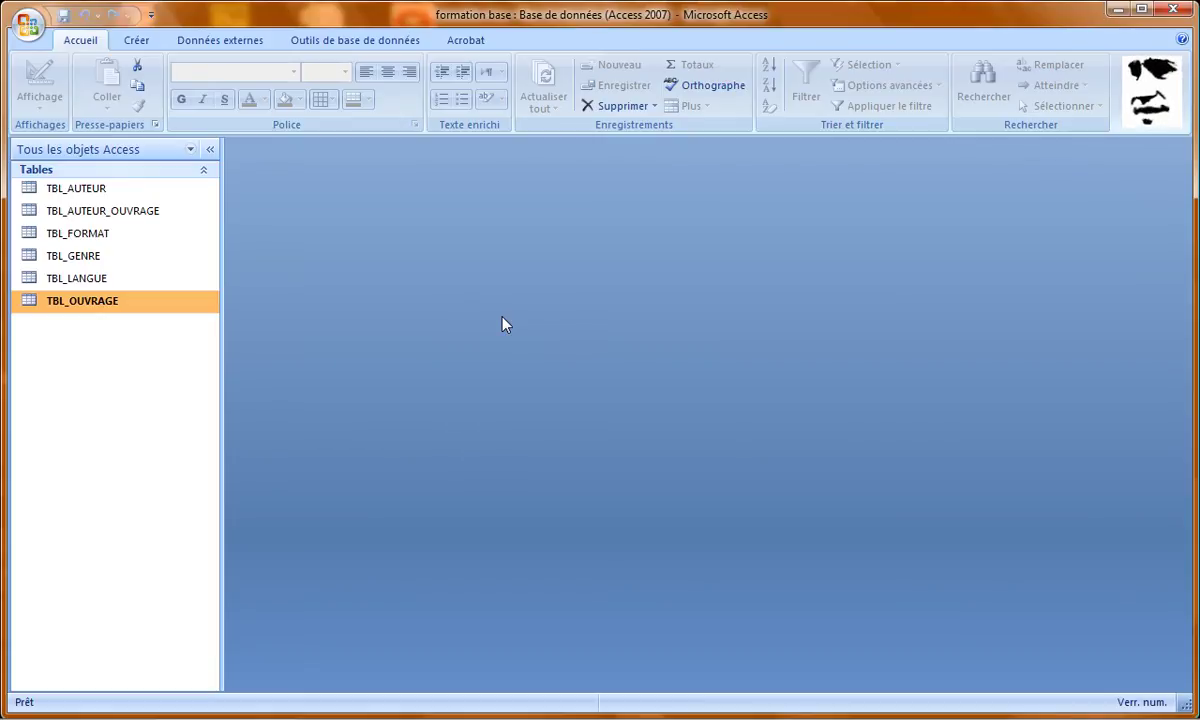
Step: Create a multiple-items form from the TBL_GENRE table
click(138, 40)
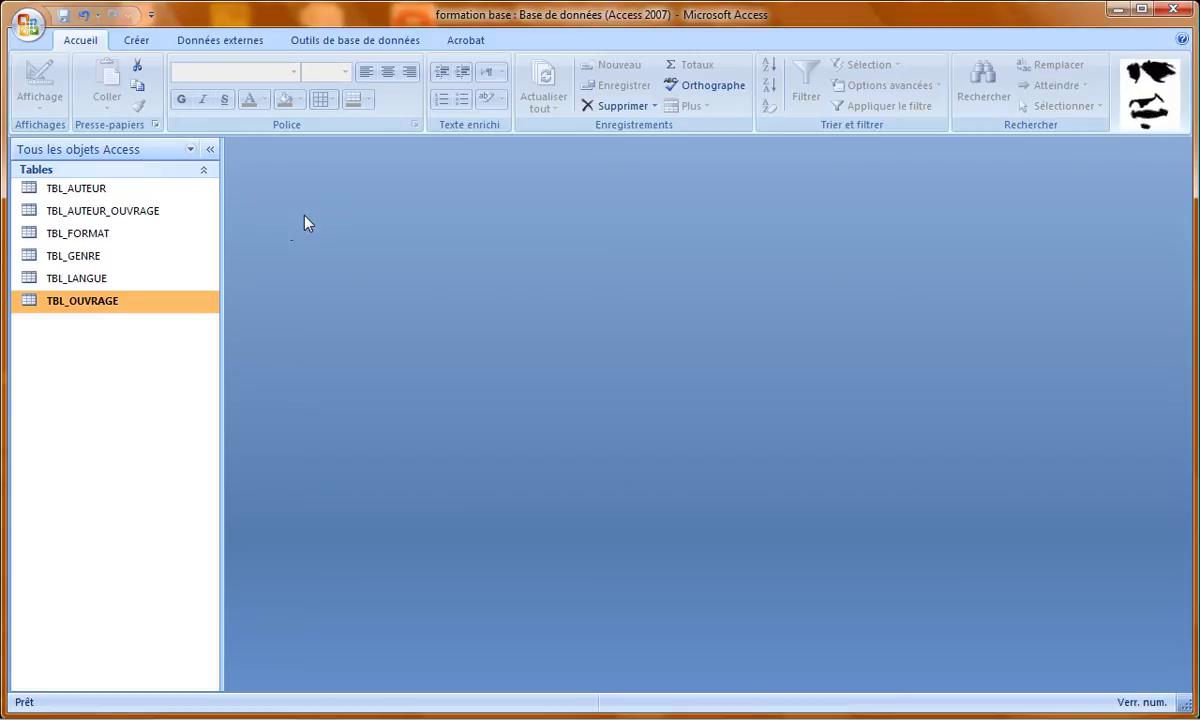
click(101, 265)
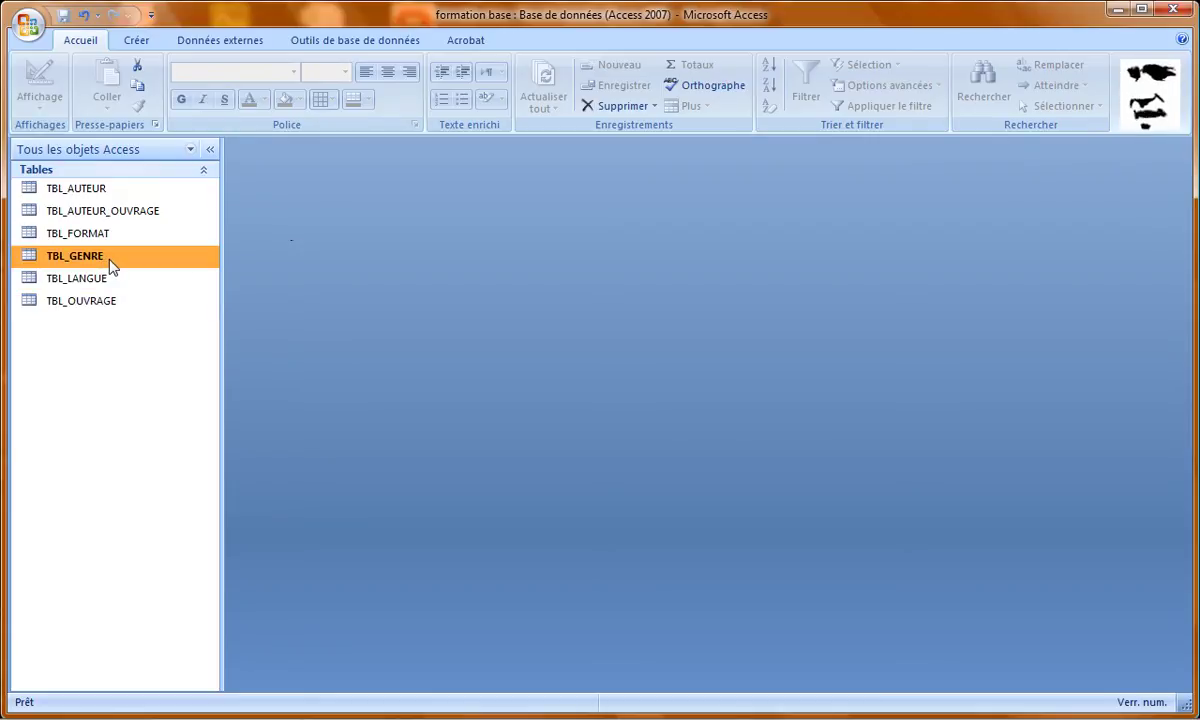
click(134, 45)
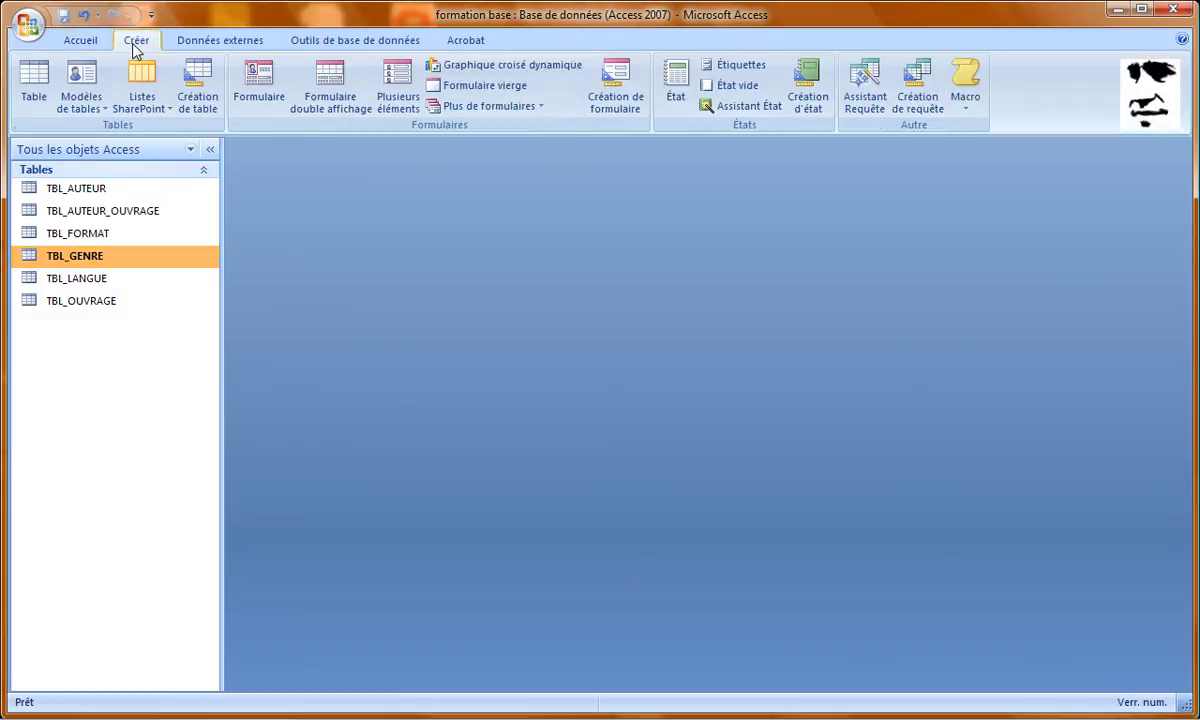
click(405, 99)
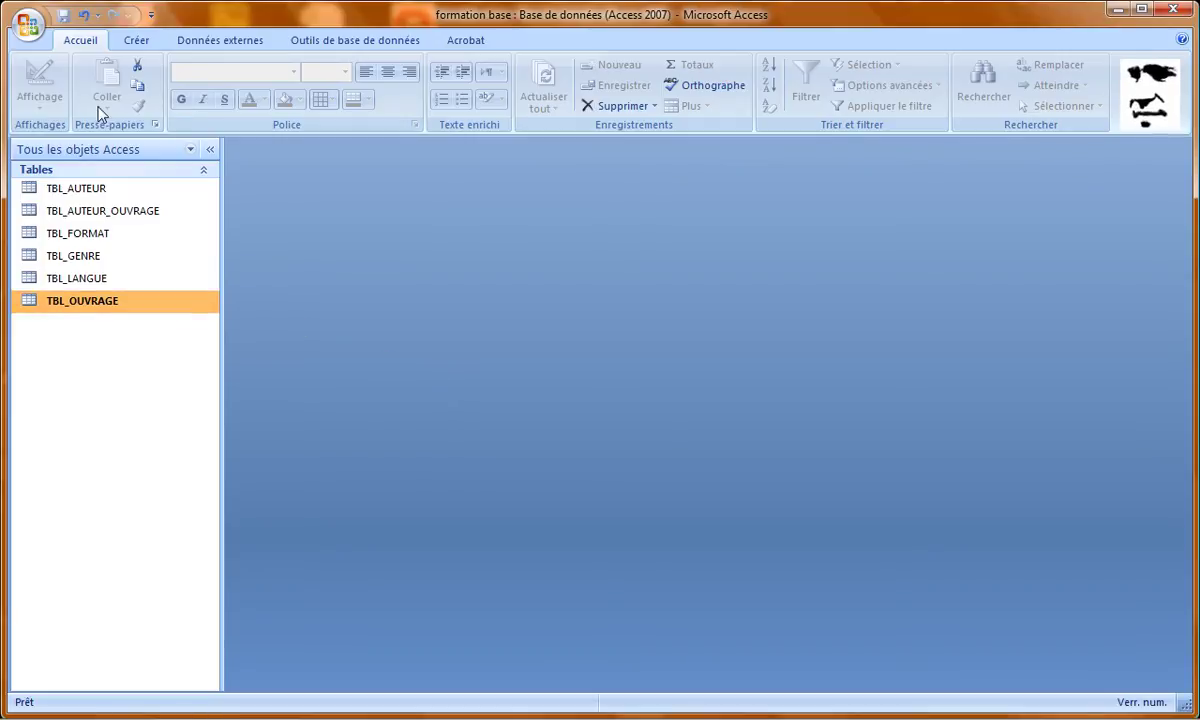
Step: Create a simple form from the TBL_OUVRAGE table and delete its Auteur subform
click(140, 44)
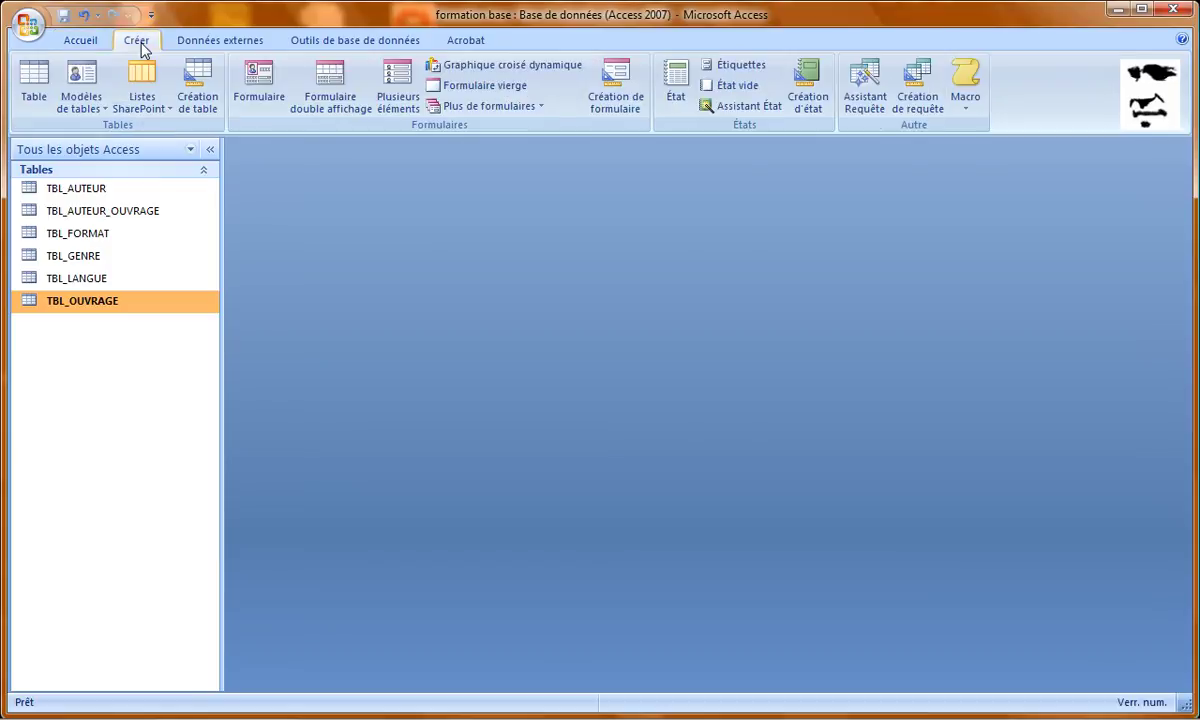
click(268, 95)
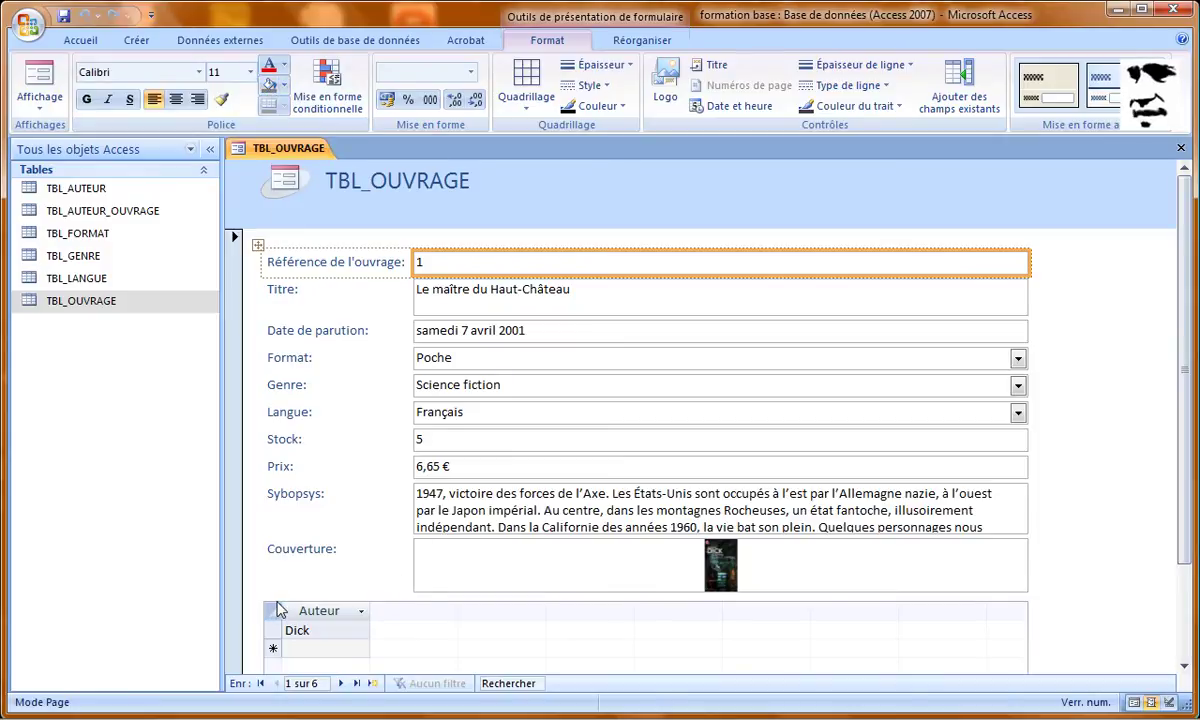
click(262, 603)
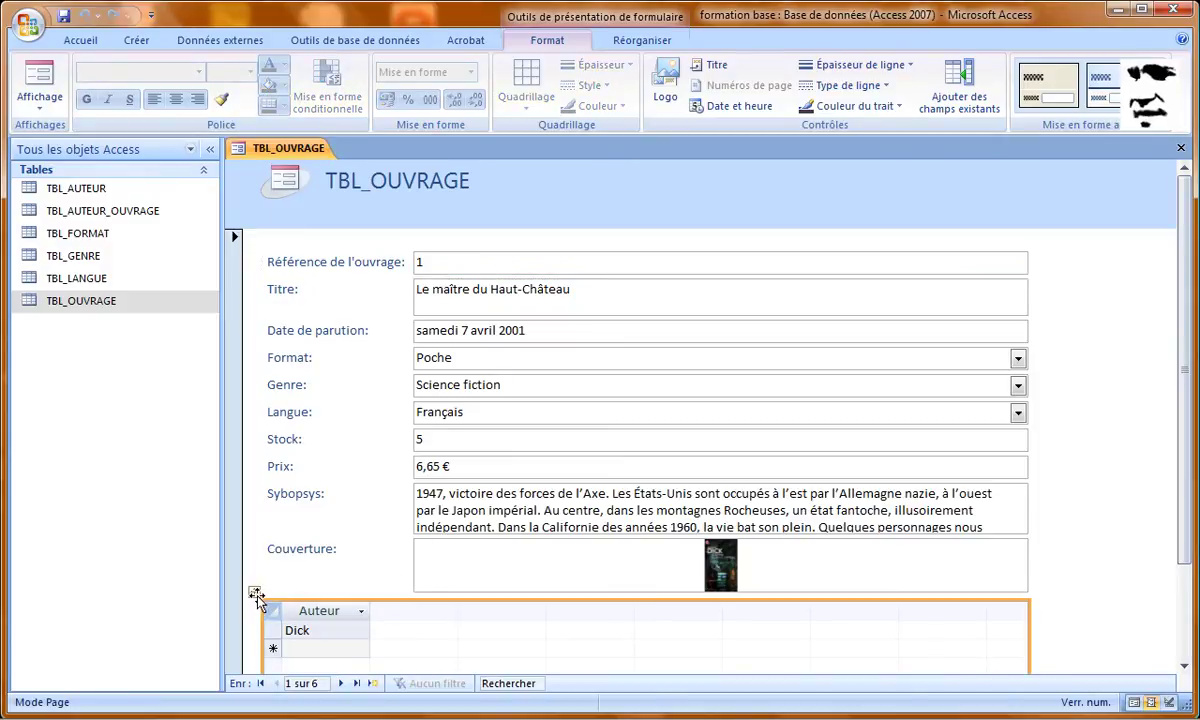
key(Delete)
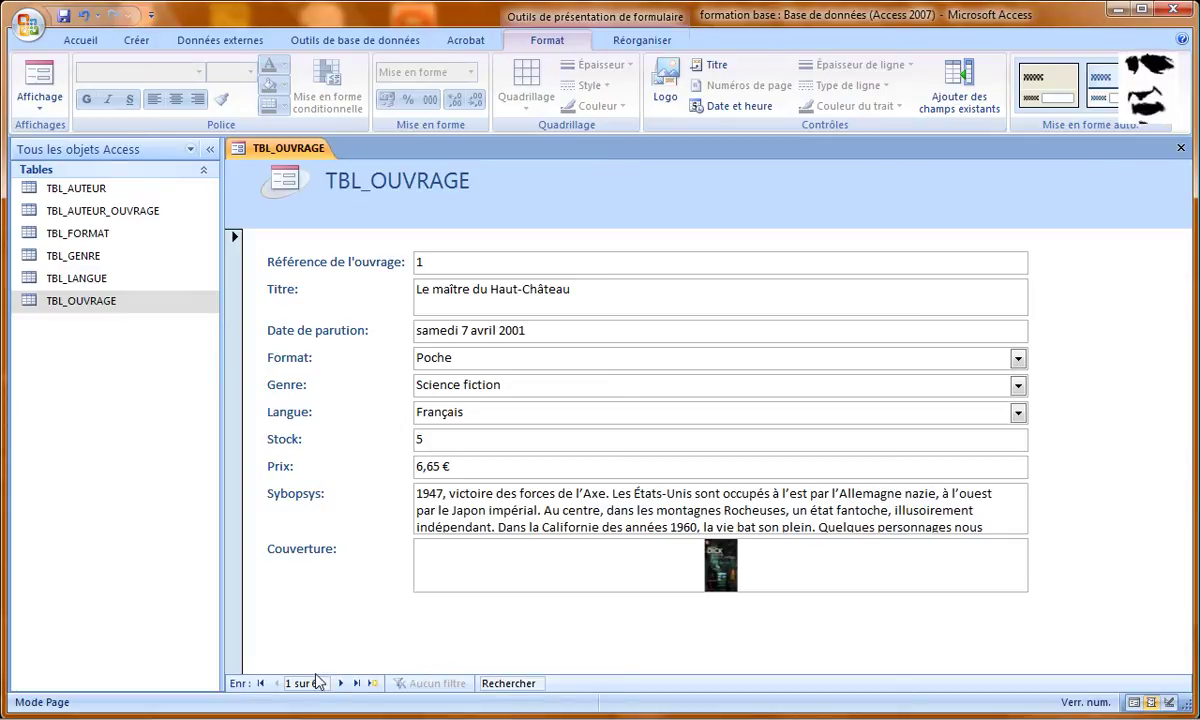
Step: Browse forward through the book records in the form up to the new blank record, and go back through the previous ones
click(341, 683)
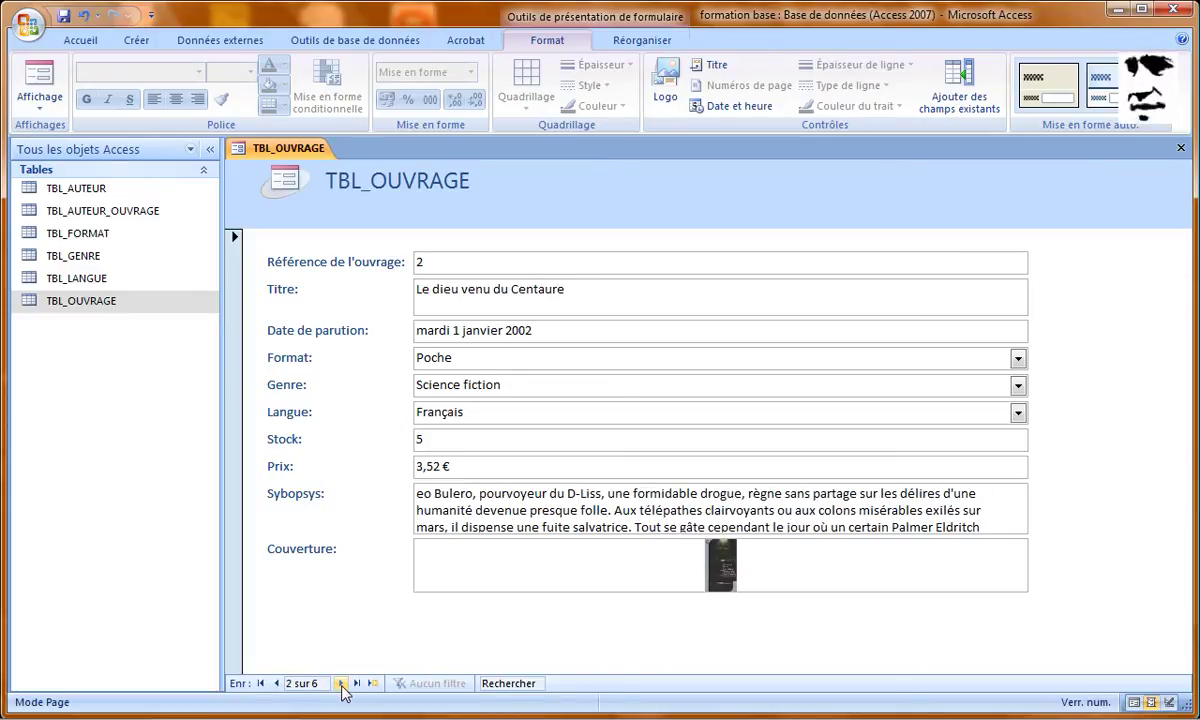
click(341, 683)
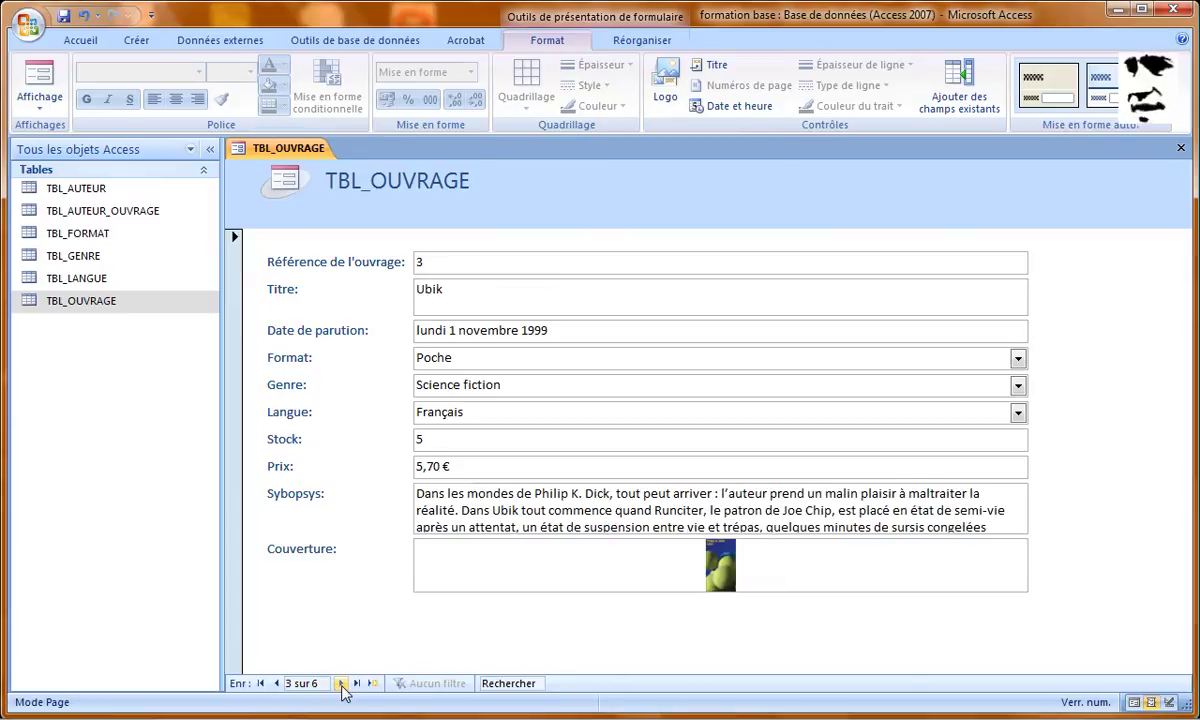
click(341, 684)
click(341, 684)
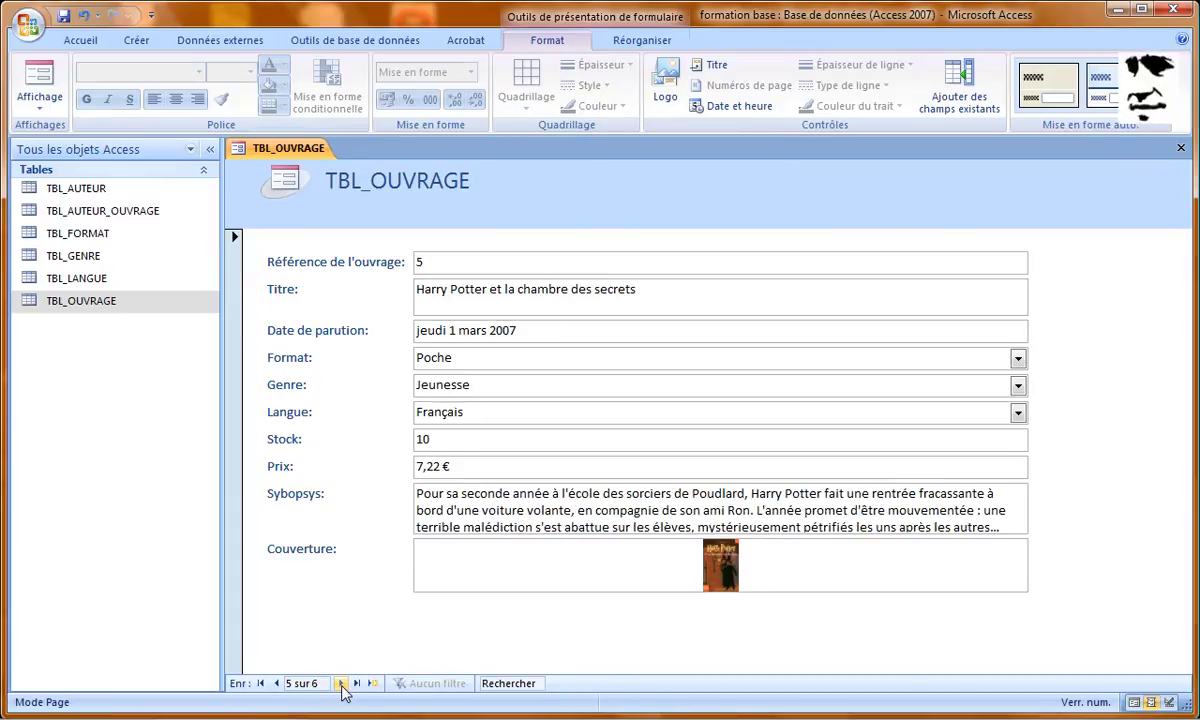
click(341, 684)
click(341, 684)
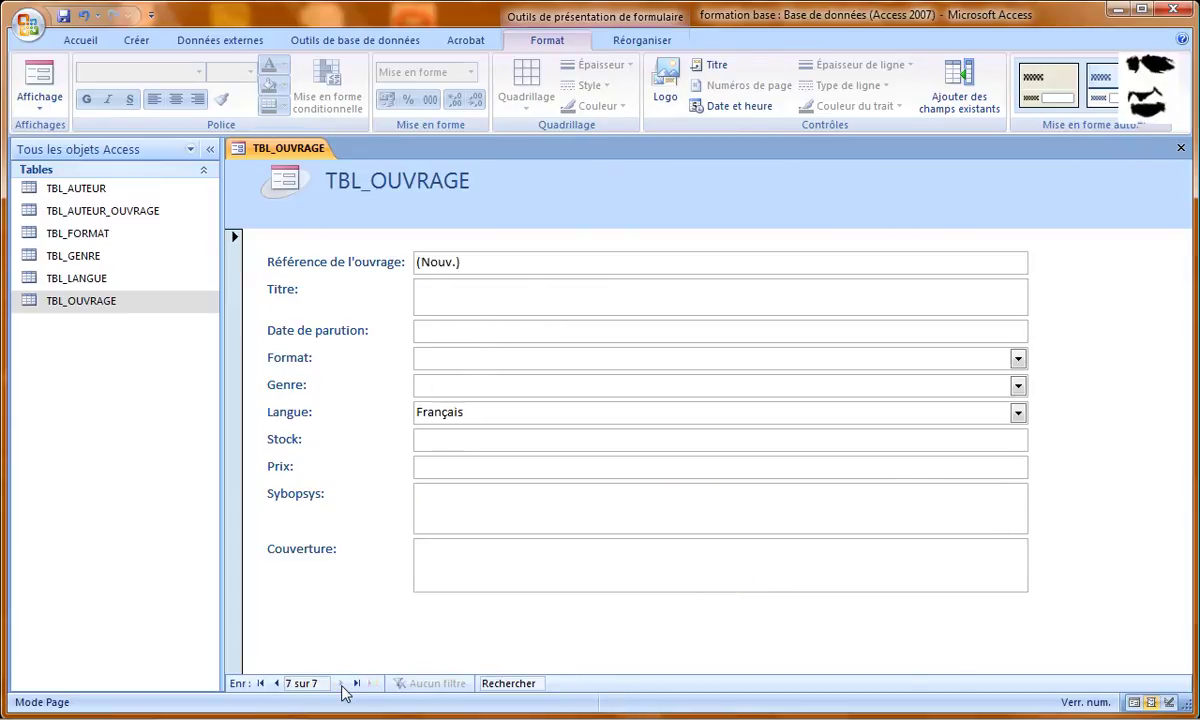
click(276, 684)
click(276, 684)
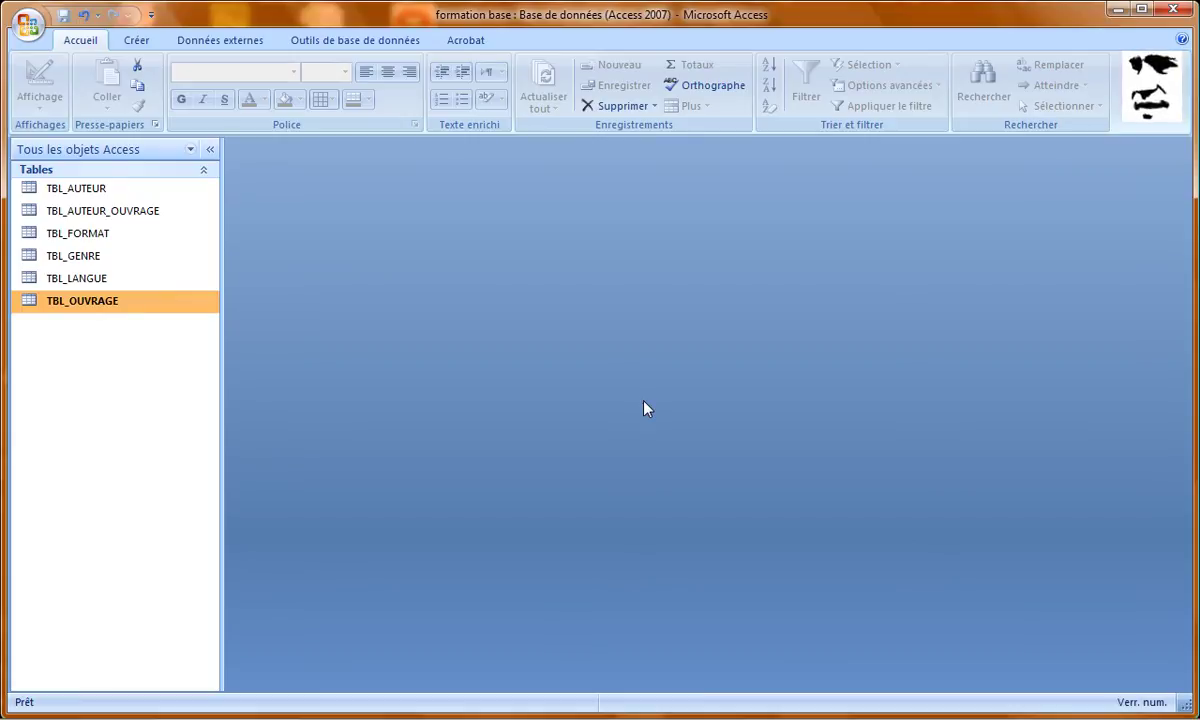
Step: Create a split form from the TBL_OUVRAGE table and display books 3, 4 and 5 from its datasheet
click(135, 42)
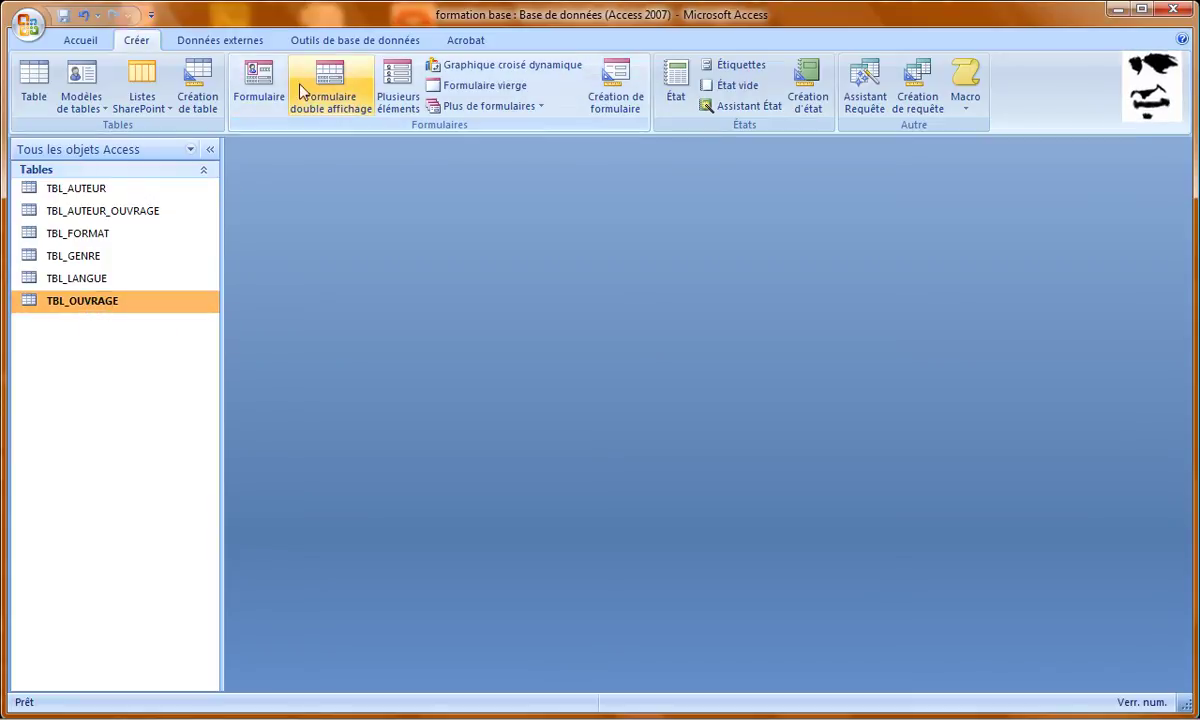
click(345, 83)
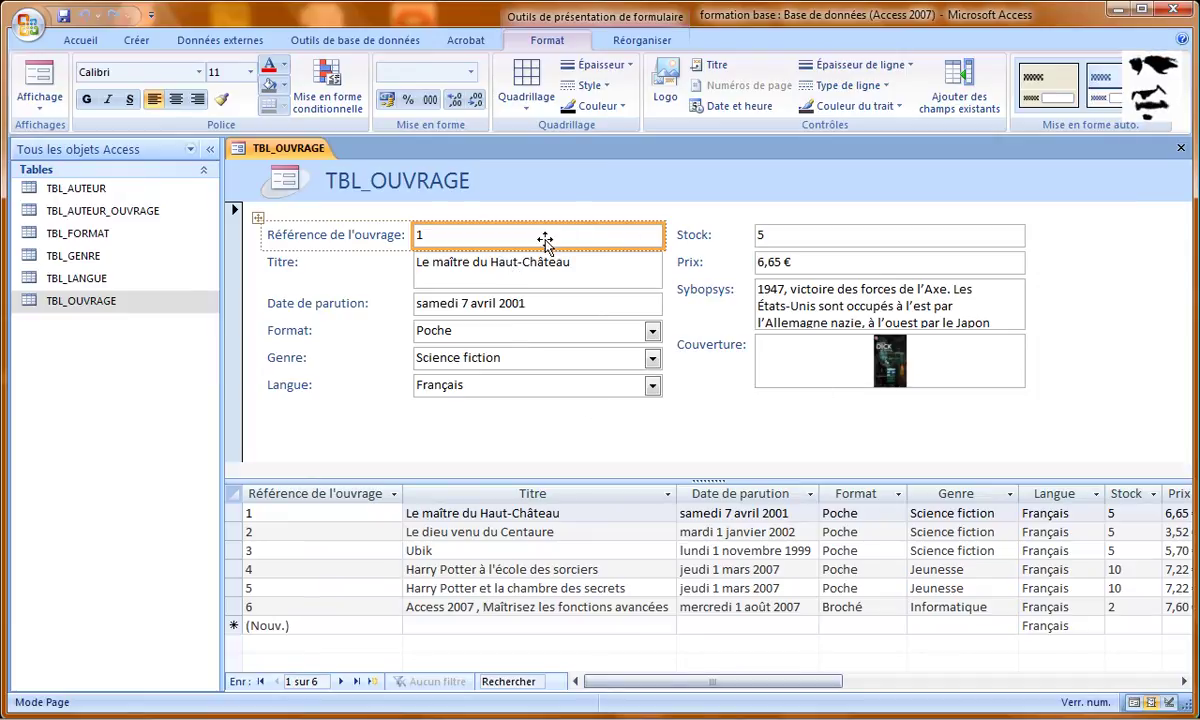
click(271, 552)
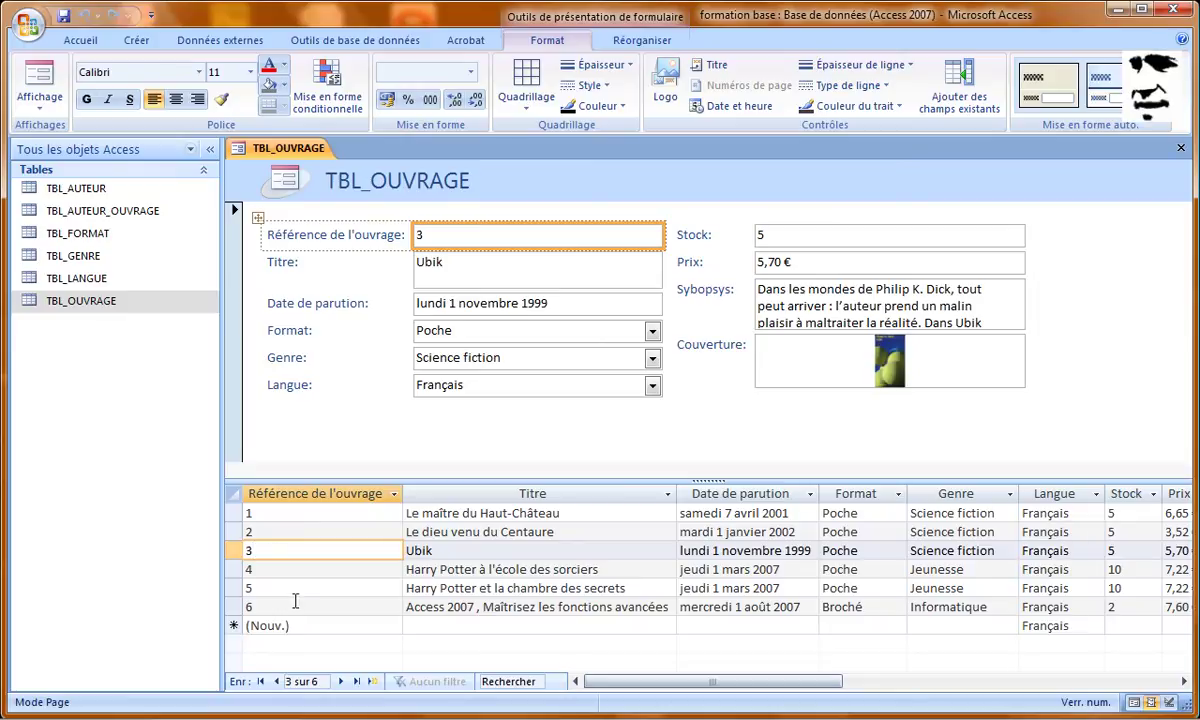
click(300, 571)
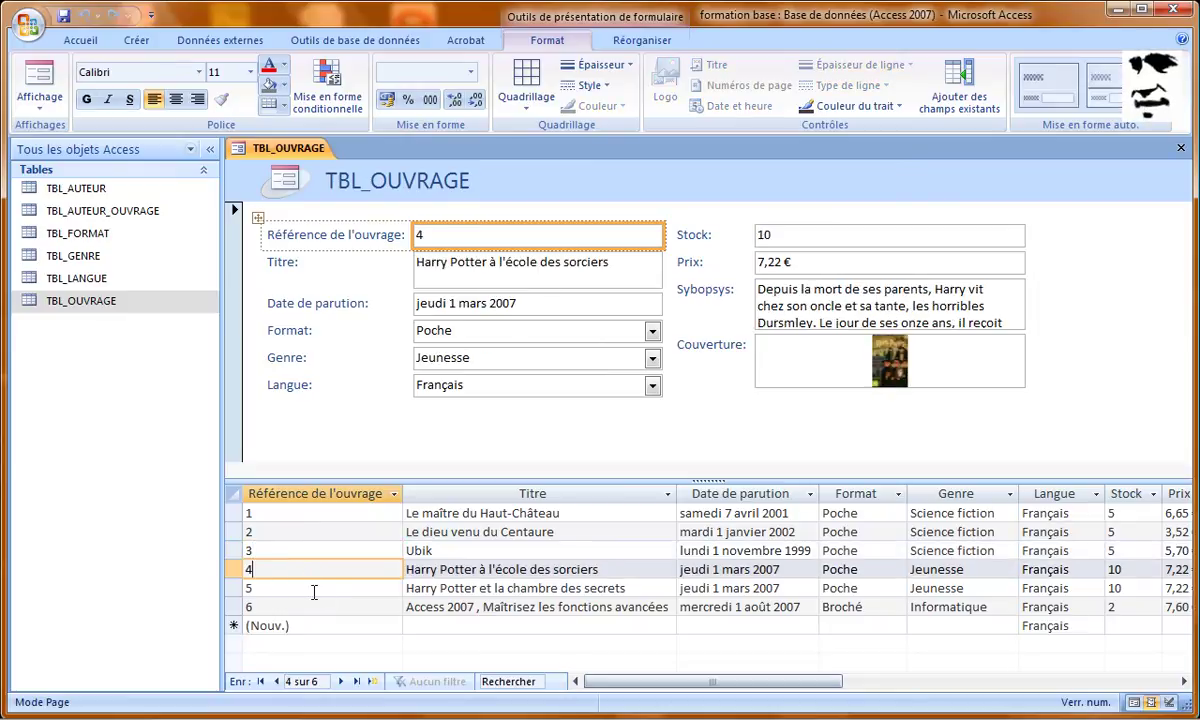
click(316, 590)
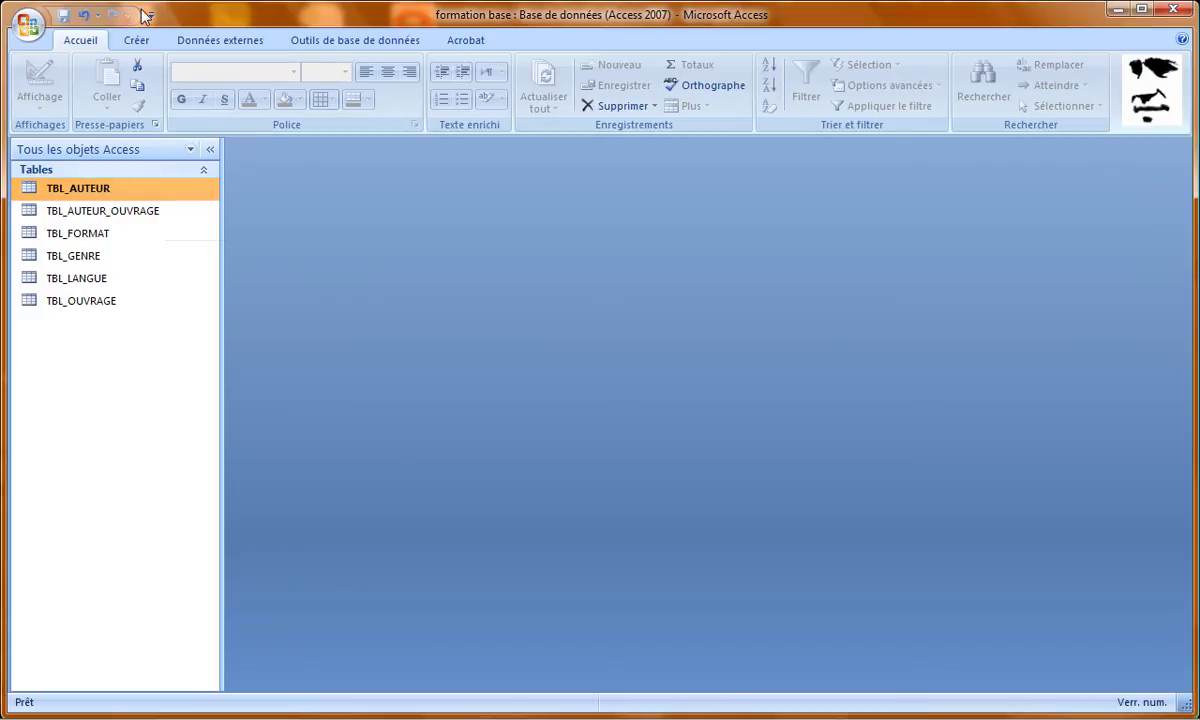
Step: Create a simple form from the TBL_AUTEUR table and browse forward through its author records
click(136, 40)
click(259, 85)
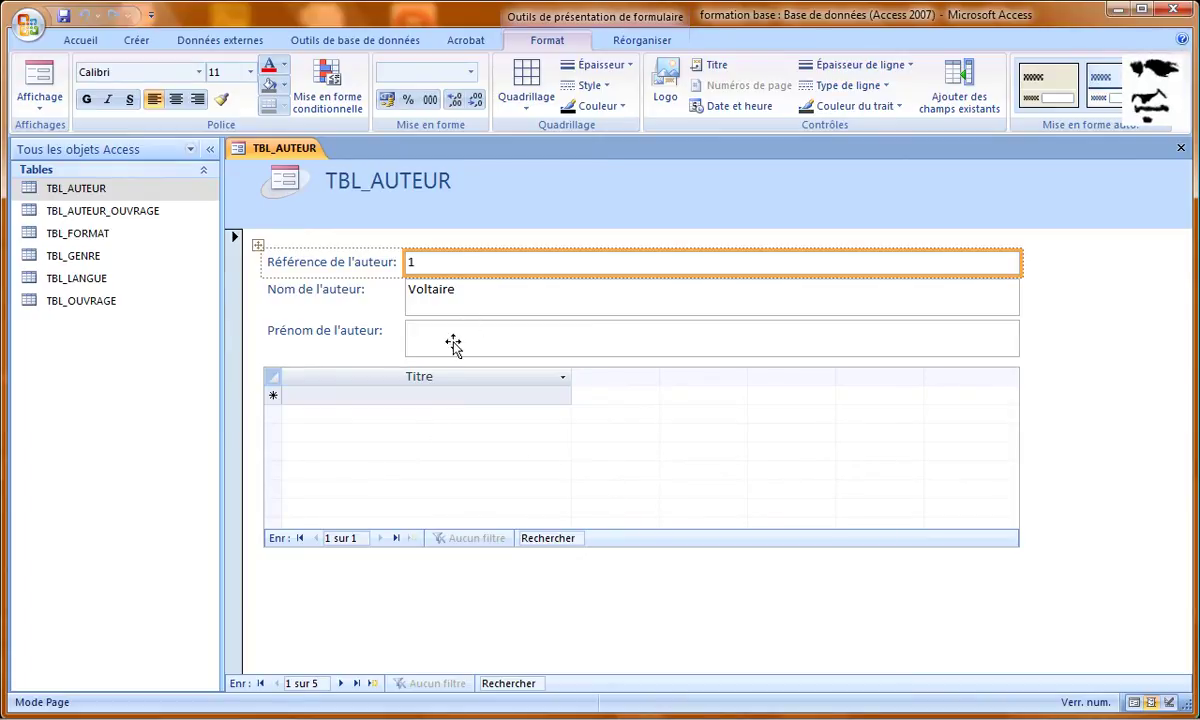
click(340, 683)
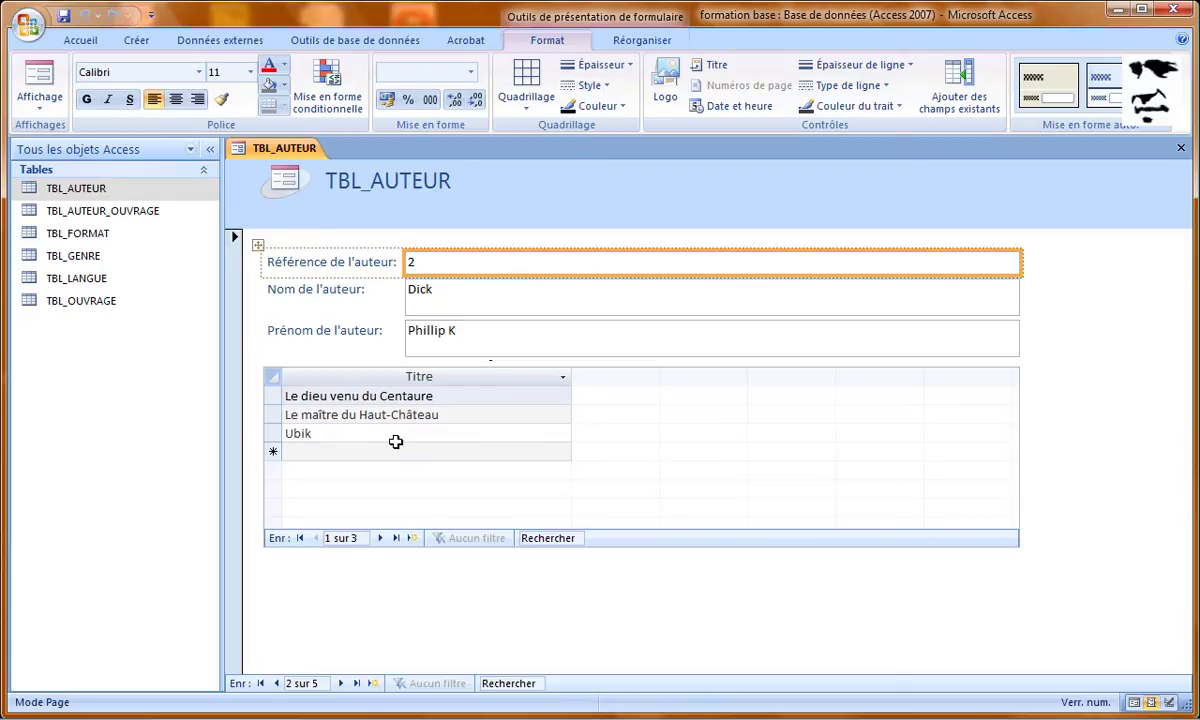
click(341, 684)
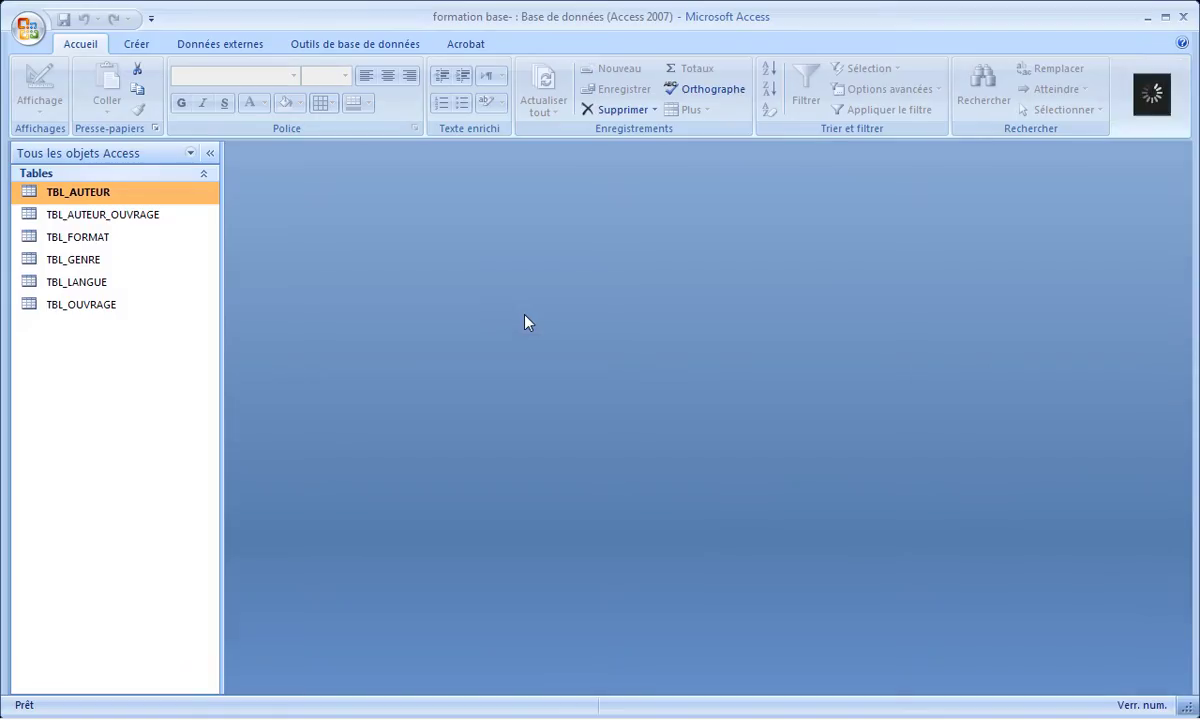
Step: Create a split form from the TBL_AUTEUR table and close it without saving
click(139, 45)
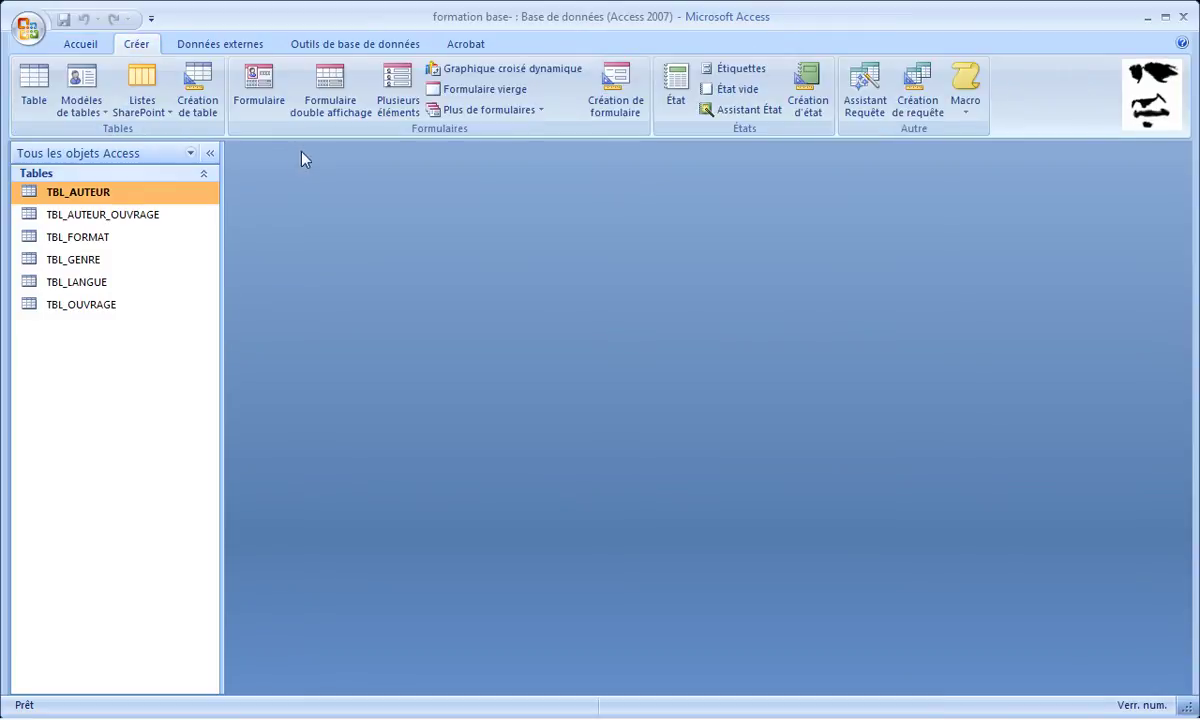
click(344, 90)
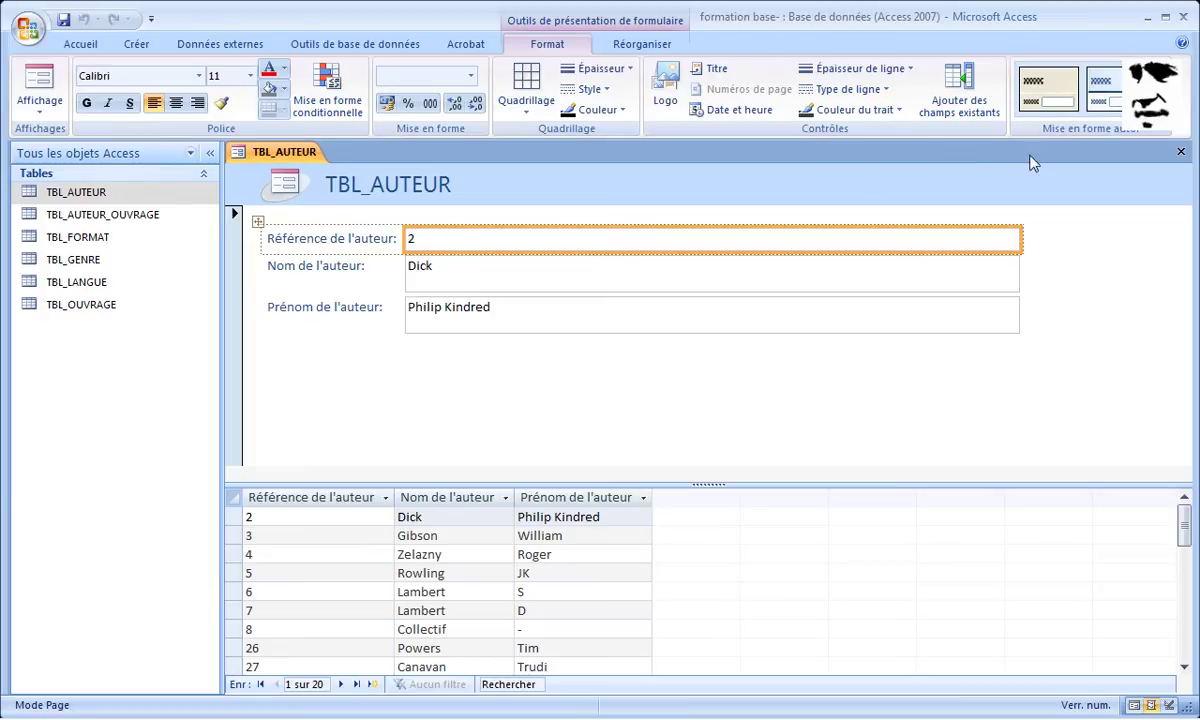
click(1181, 152)
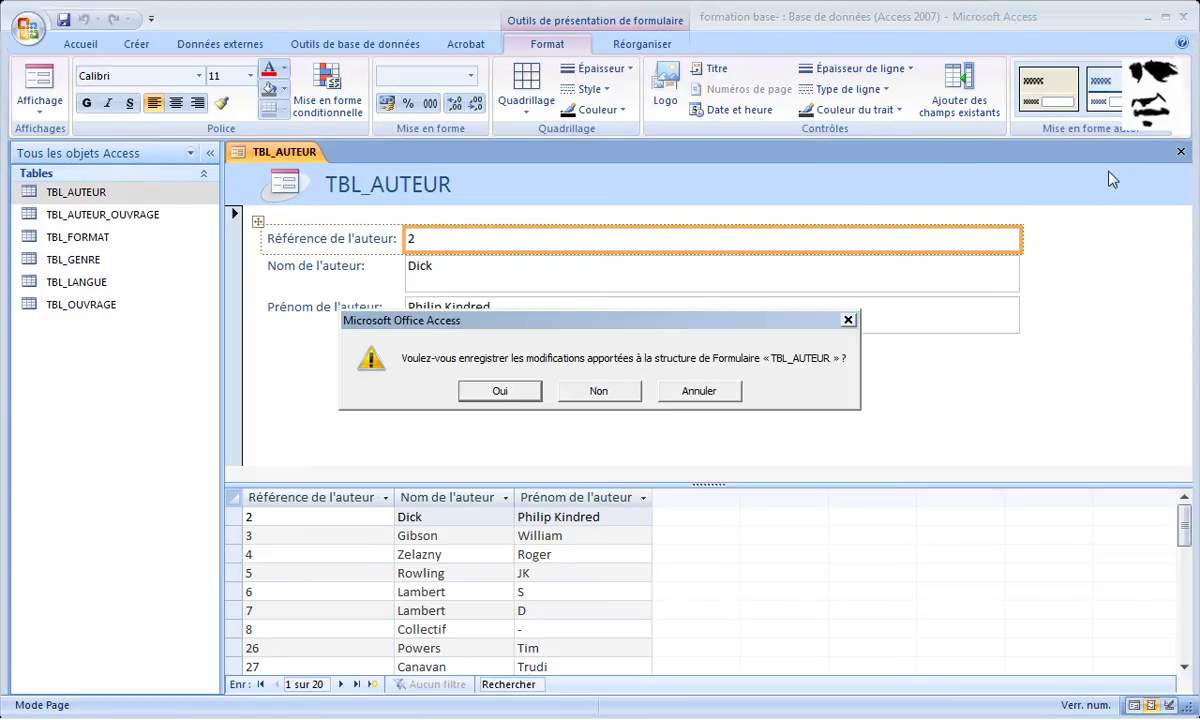
click(598, 392)
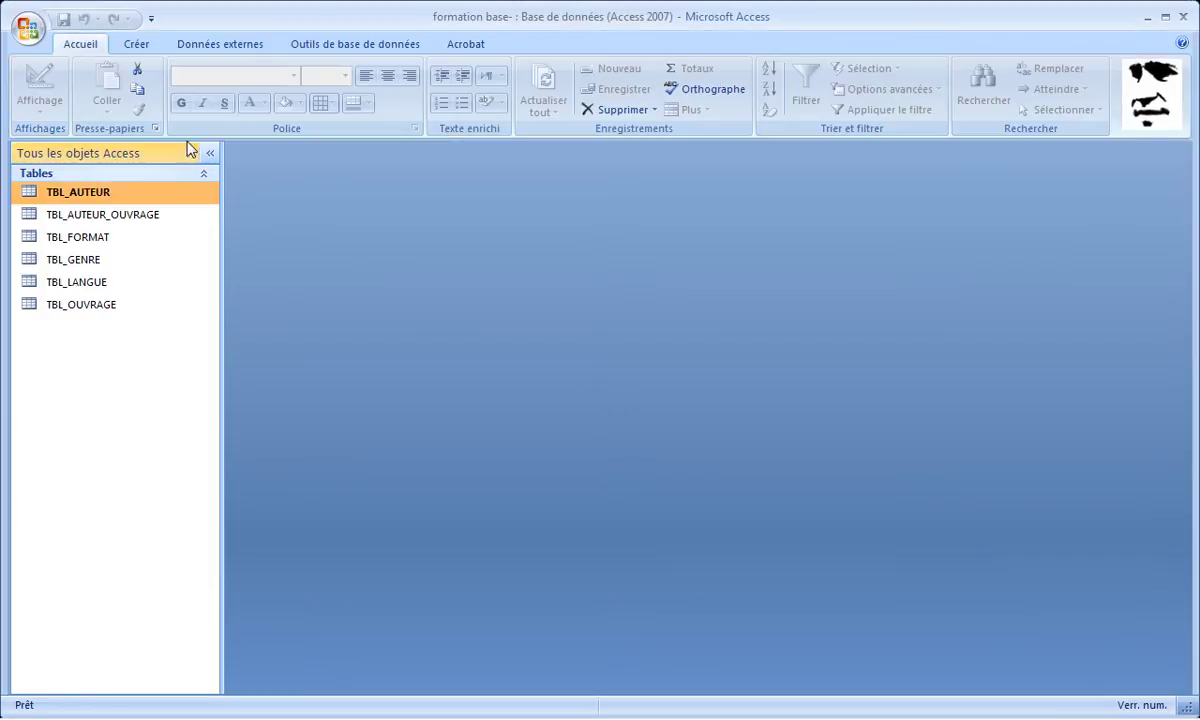
Step: Create a multiple-items form from the TBL_AUTEUR table and save it as FRM_LISTE_AUTEUR
click(137, 46)
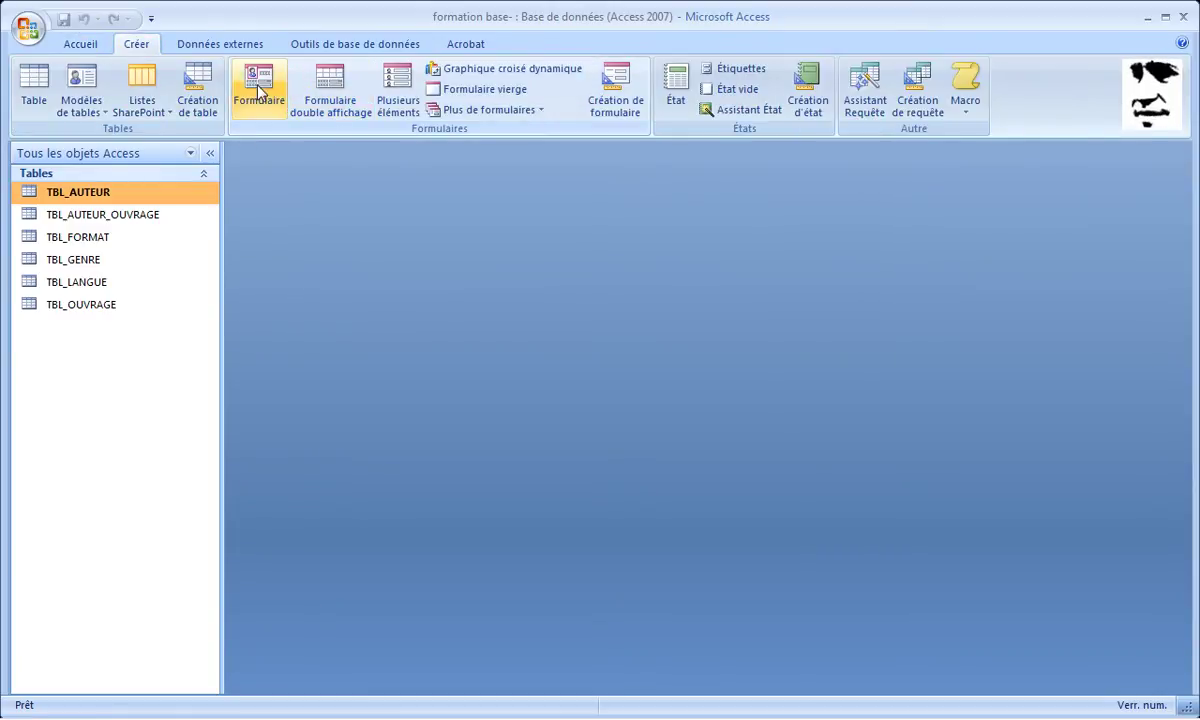
click(399, 91)
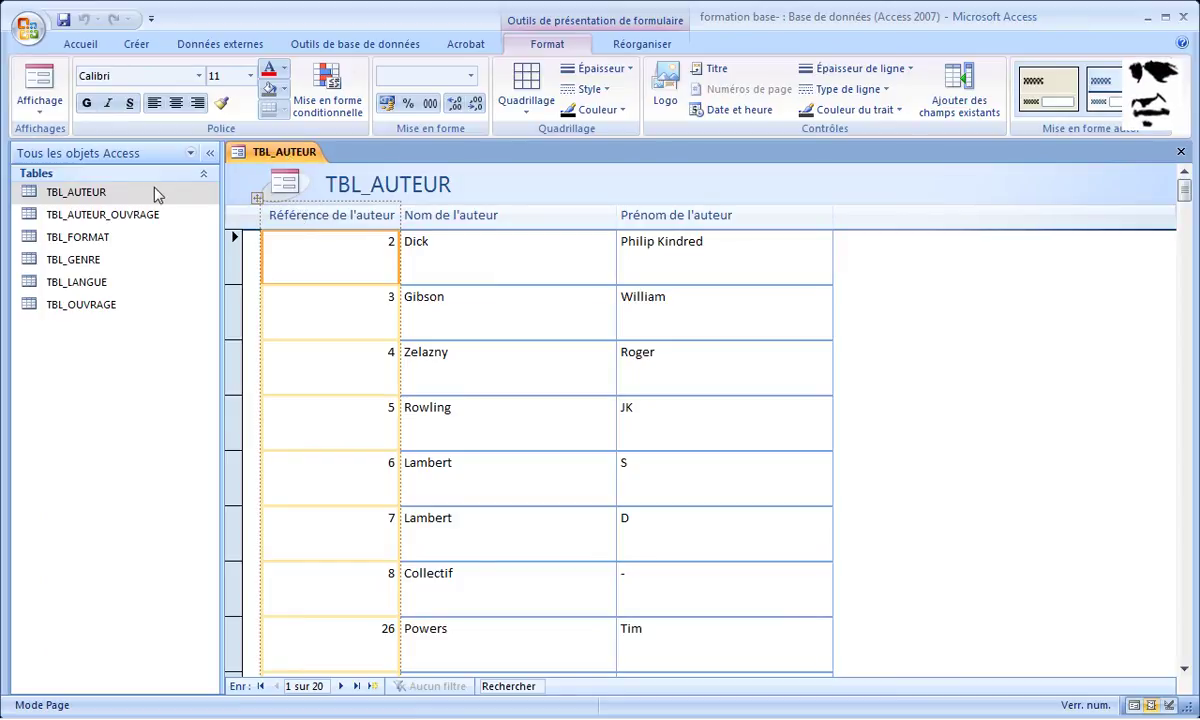
click(62, 19)
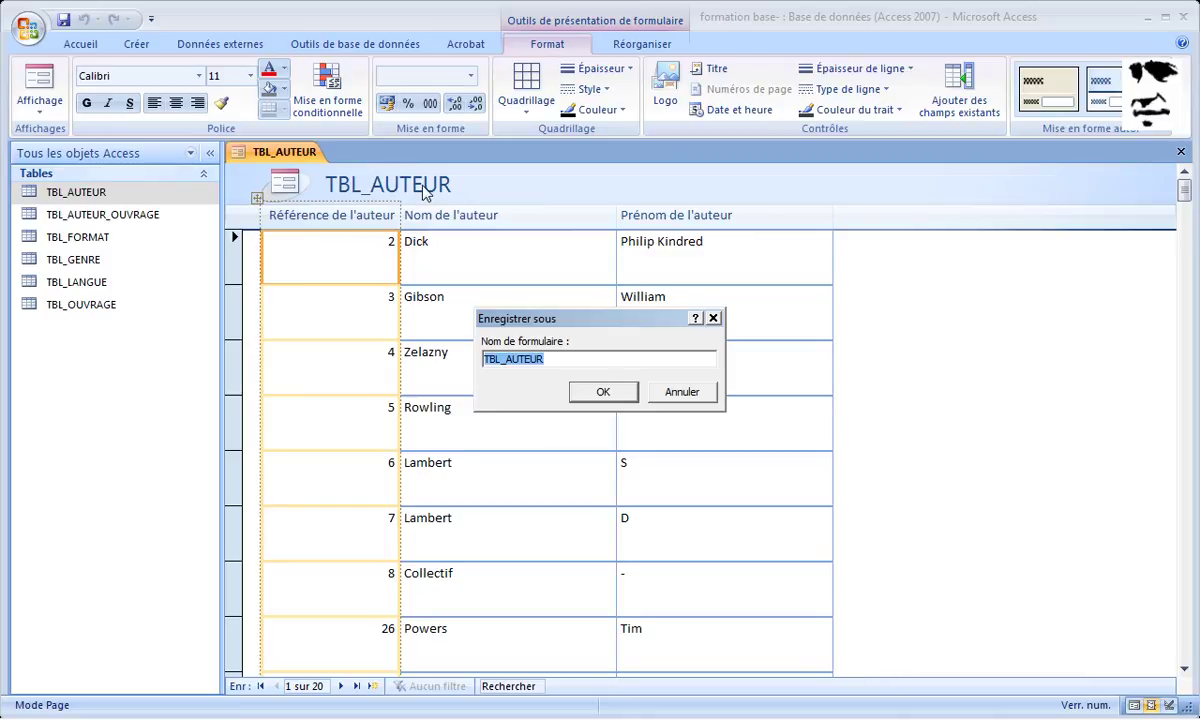
text(FRM)
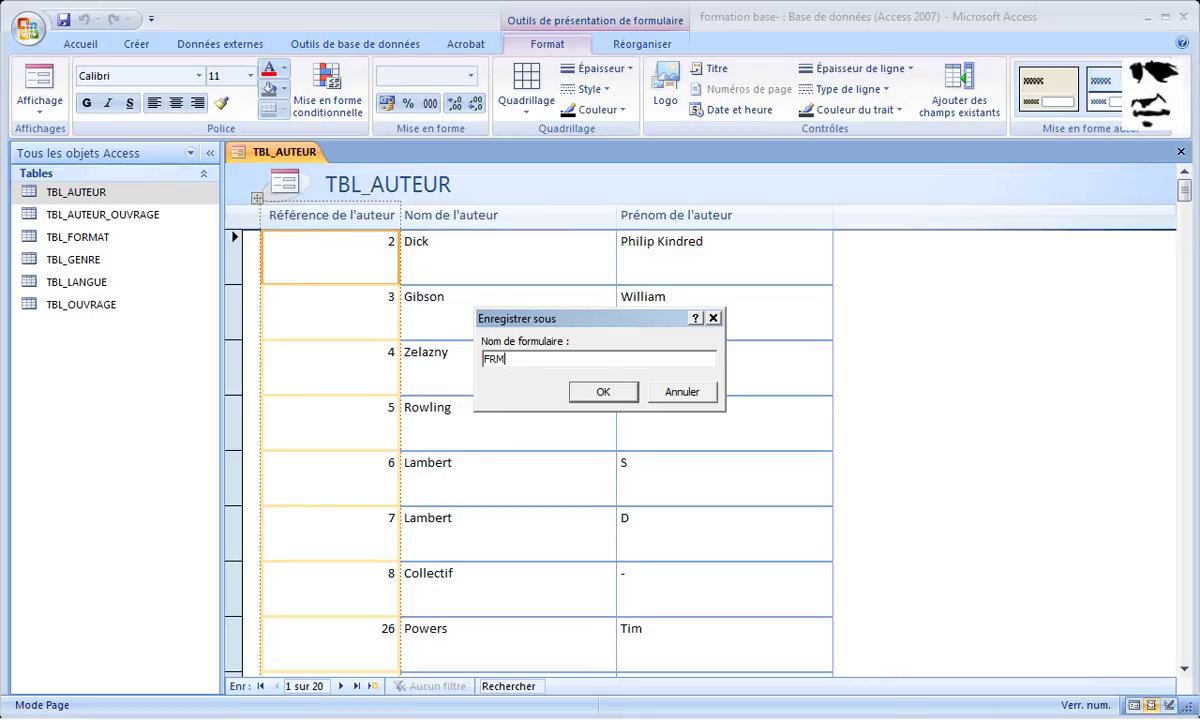
text(_)
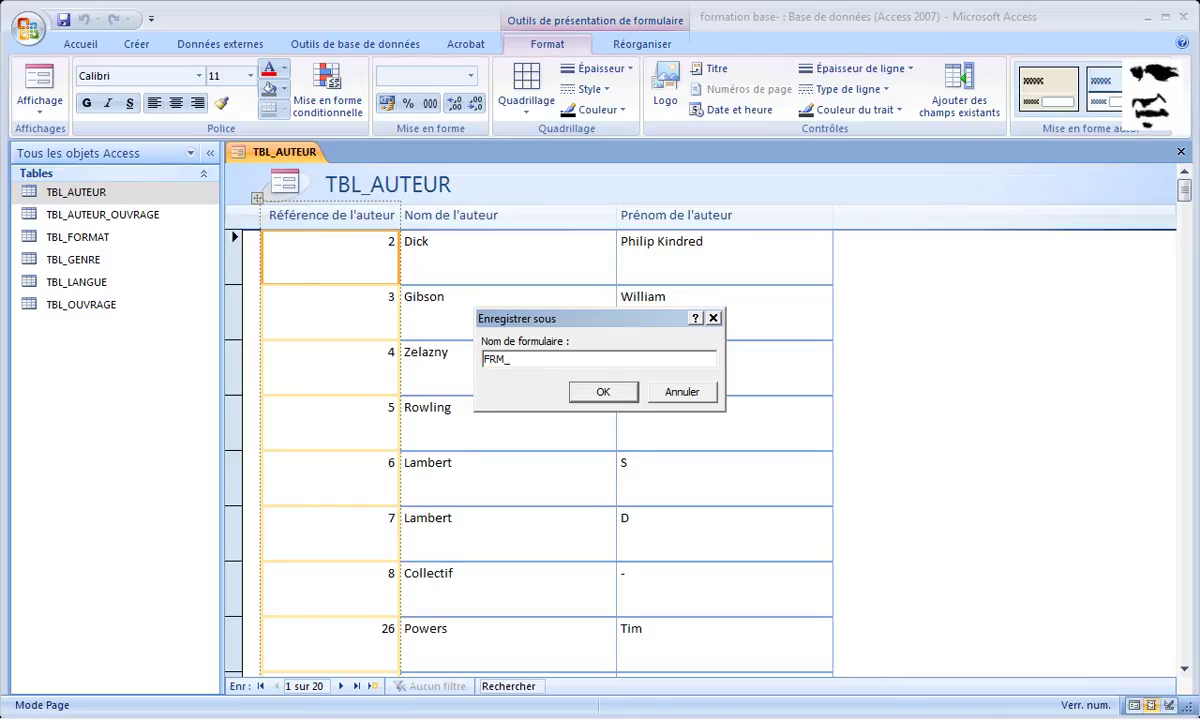
text(LI)
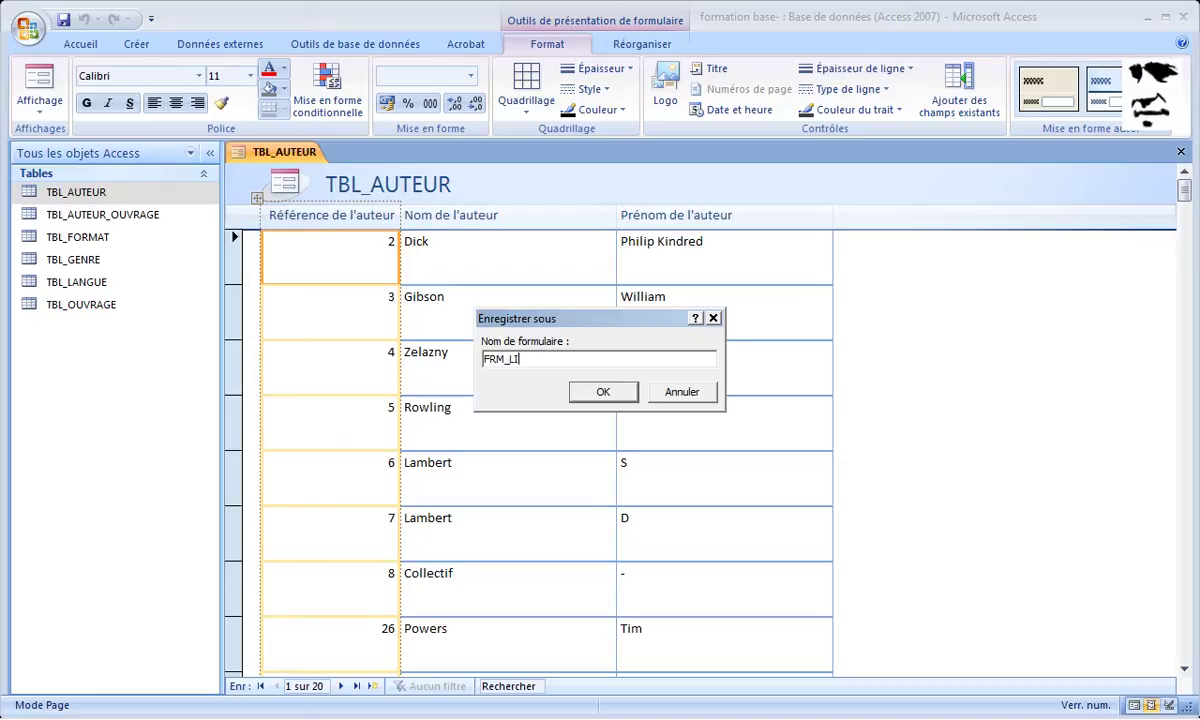
text(STE_AUTEUR)
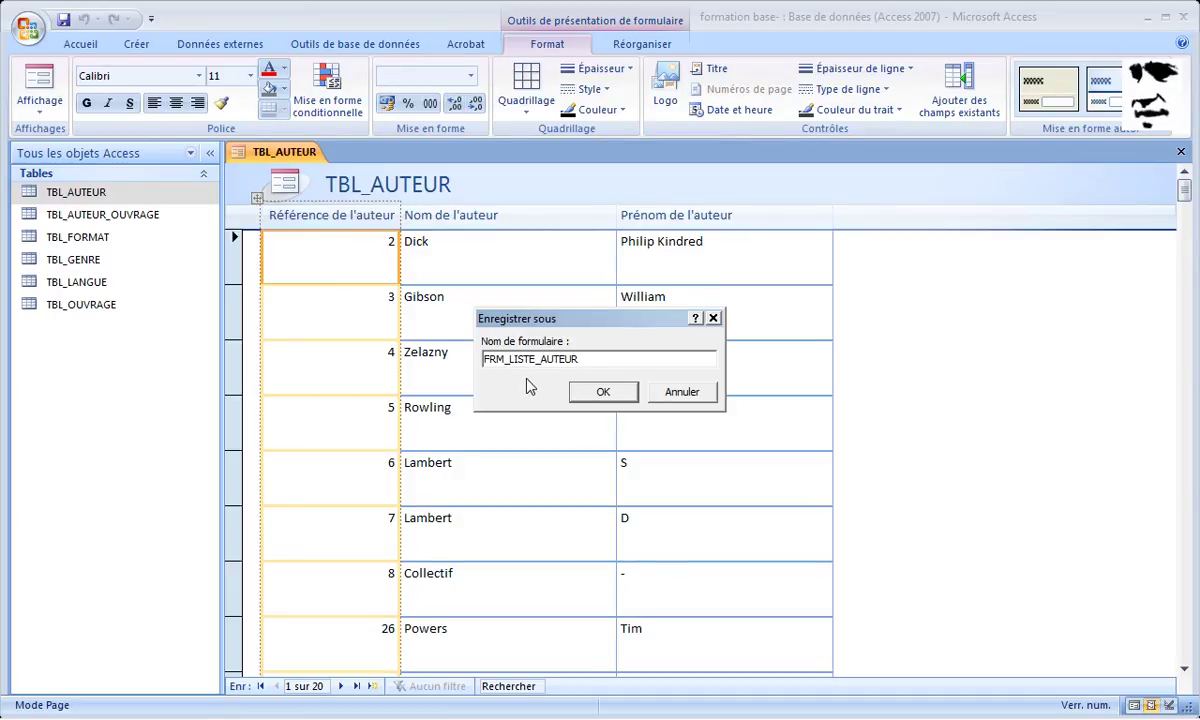
click(590, 395)
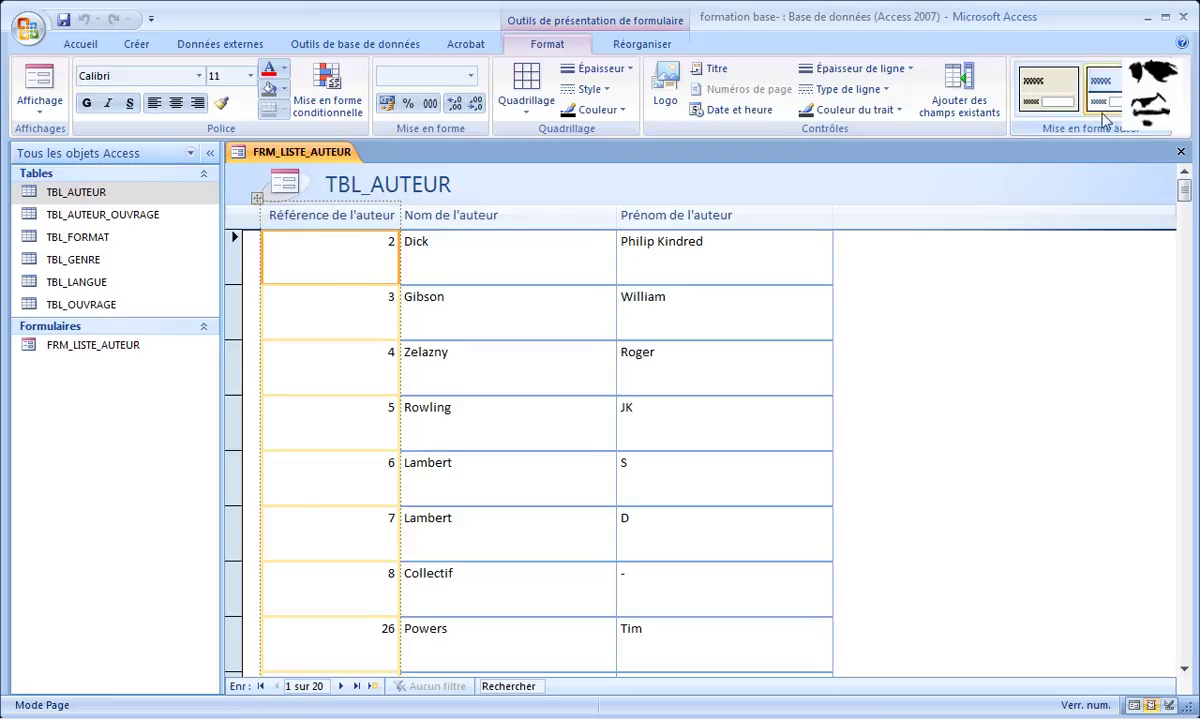
Step: Apply the dark grey AutoFormat with the pink header accent to the FRM_LISTE_AUTEUR form
click(1186, 112)
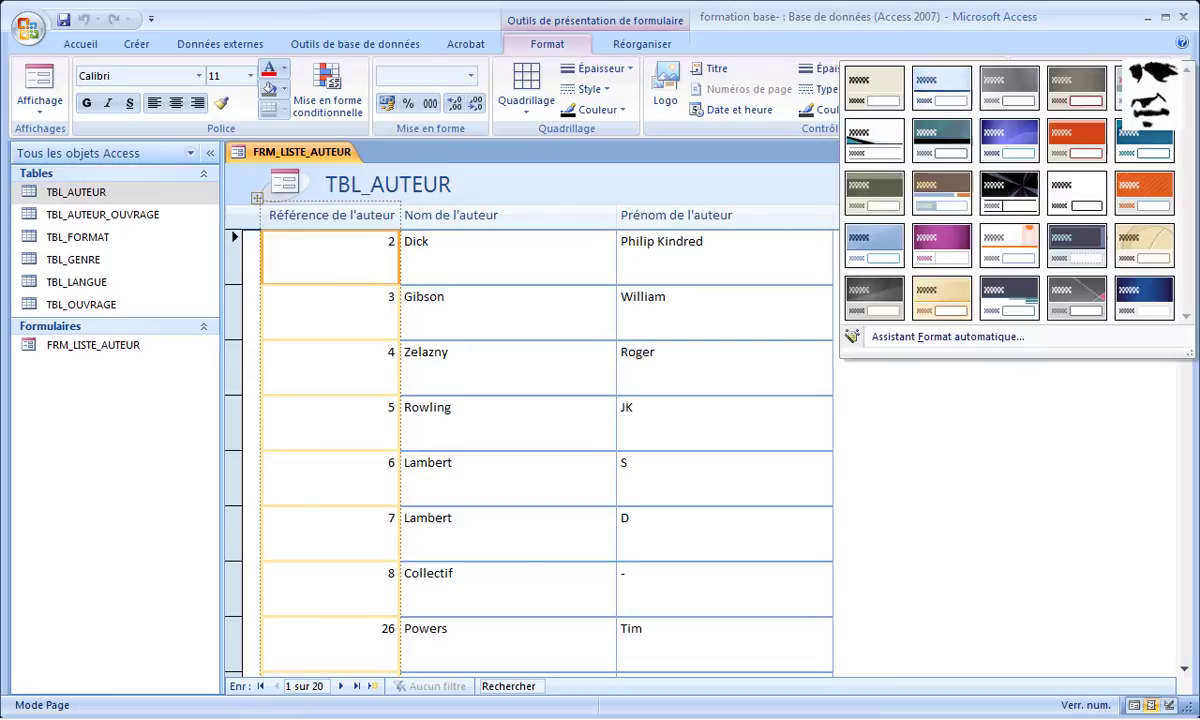
click(1080, 300)
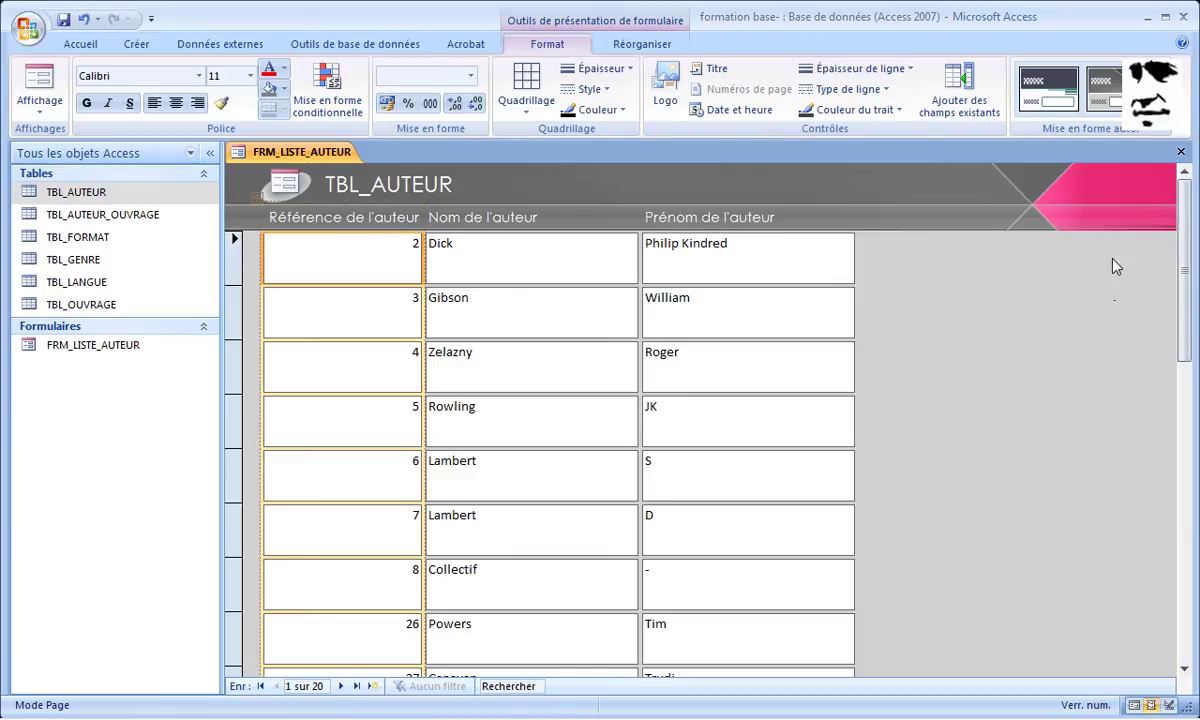
Step: Try the violet-blue and pale yellow AutoFormats on the author list form and return to the dark grey one with the pink accent
click(1118, 112)
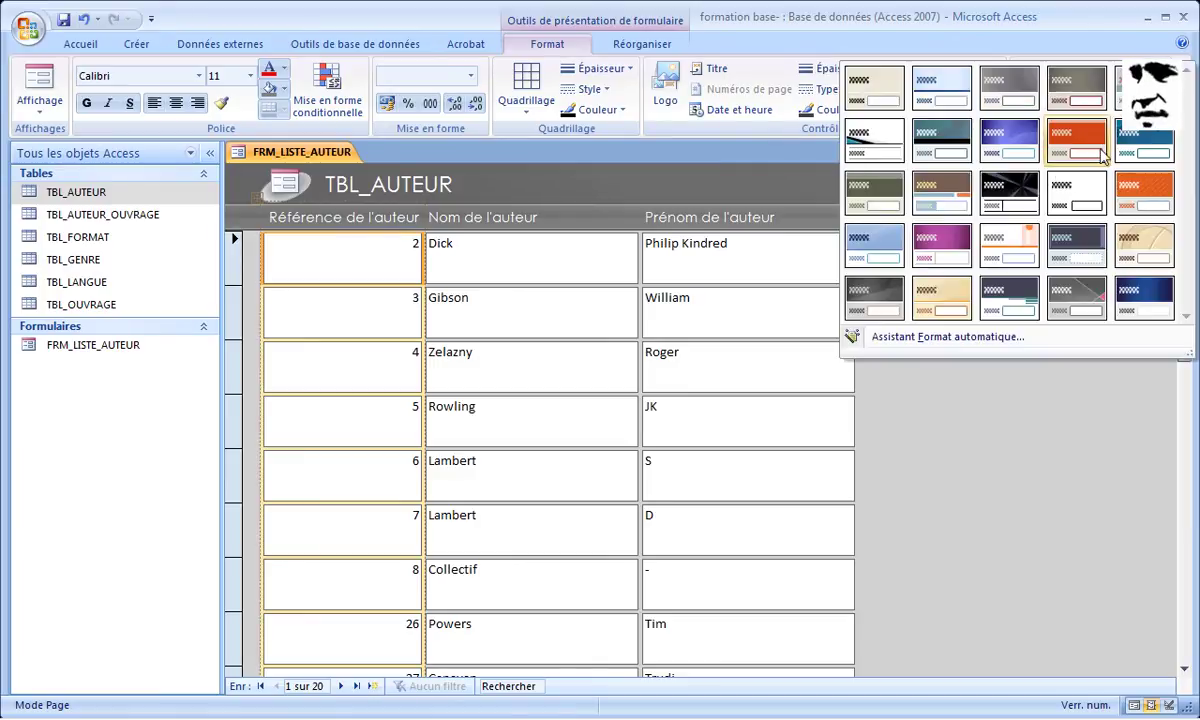
click(1003, 148)
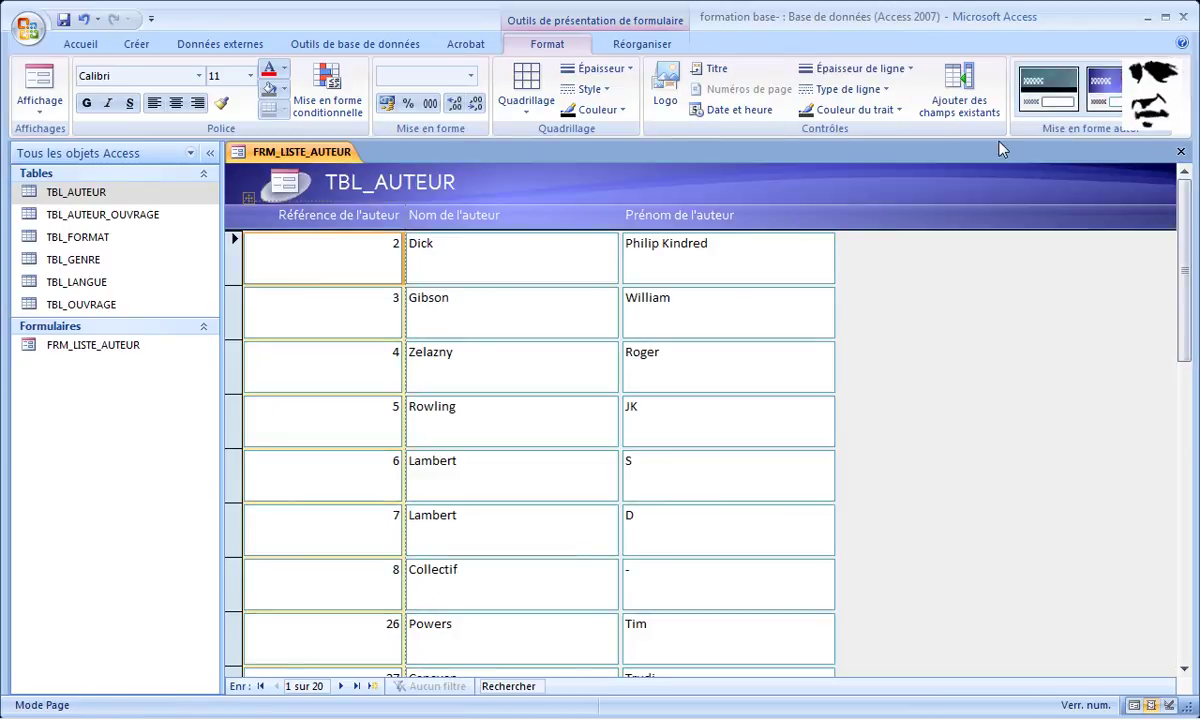
click(1080, 100)
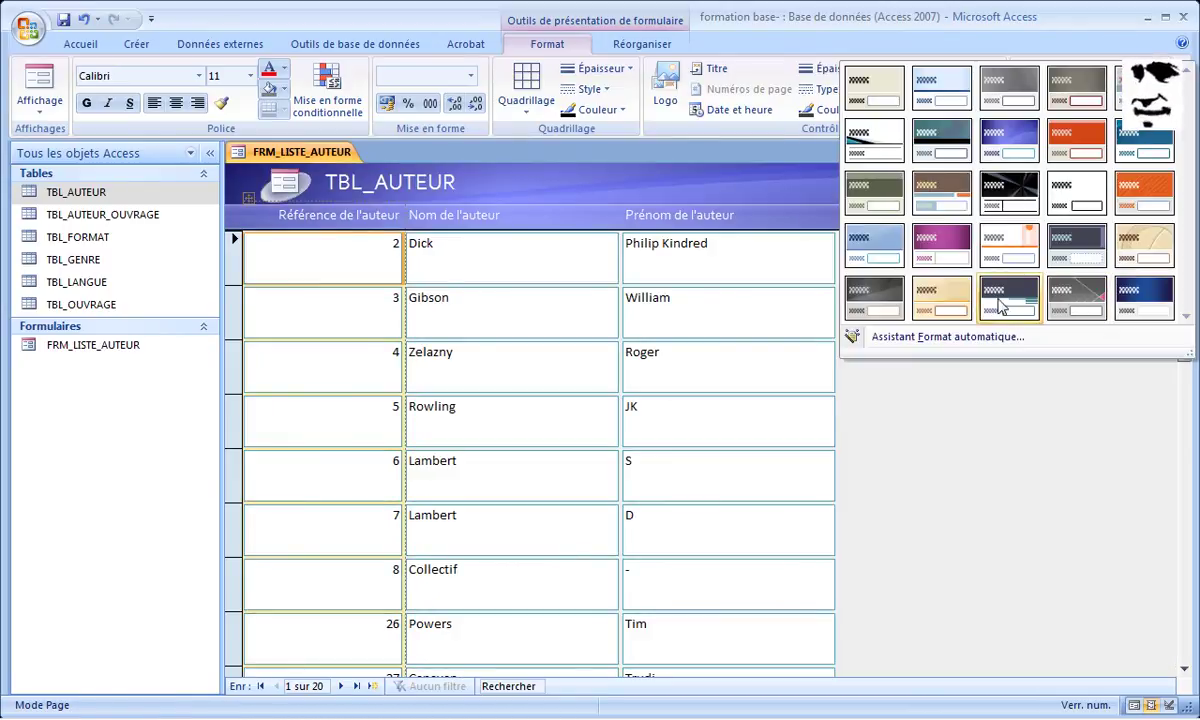
click(928, 315)
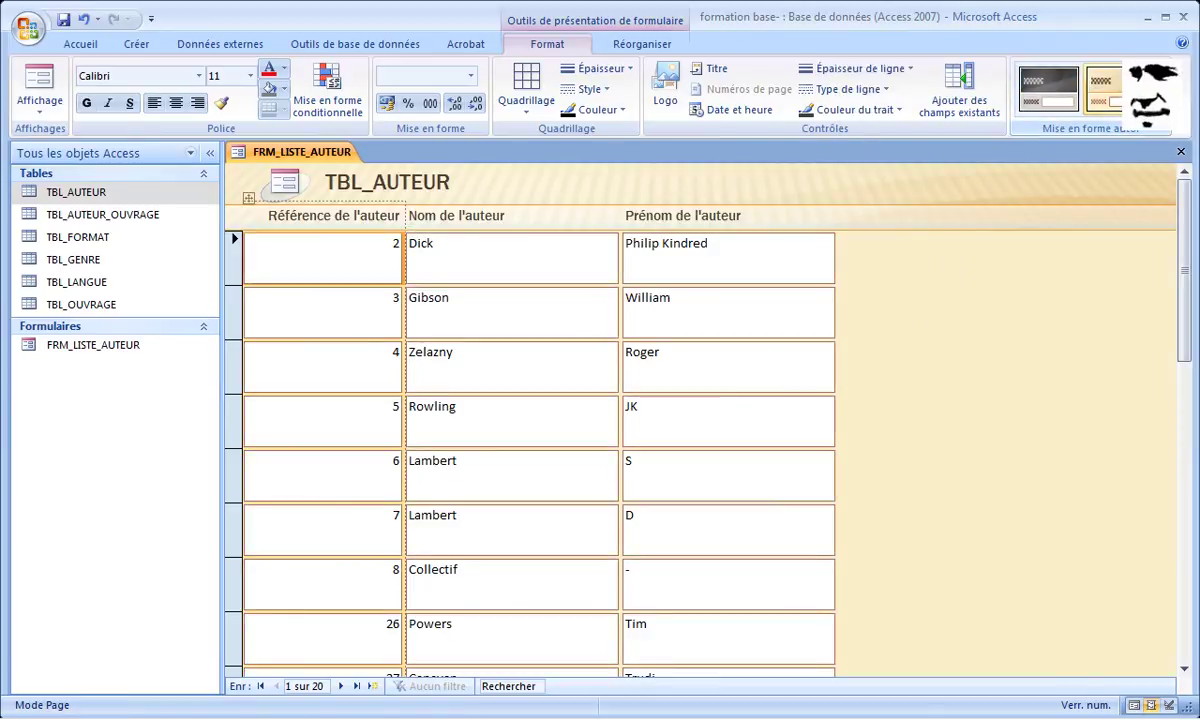
click(1080, 100)
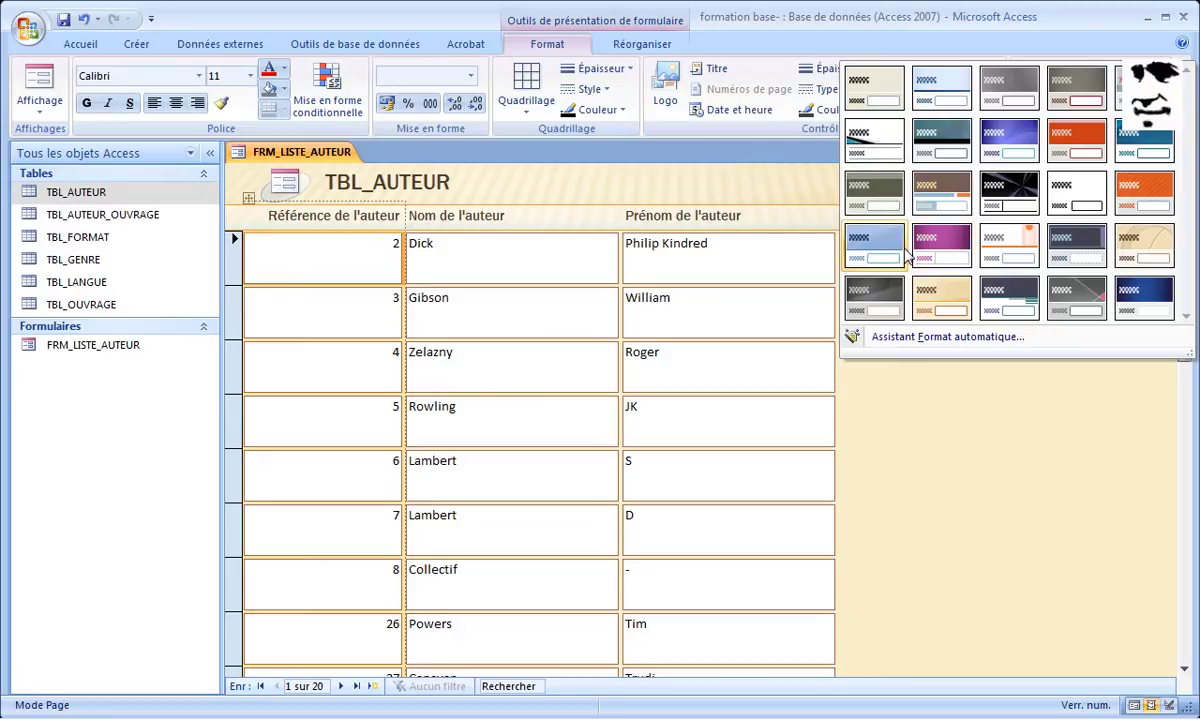
click(936, 196)
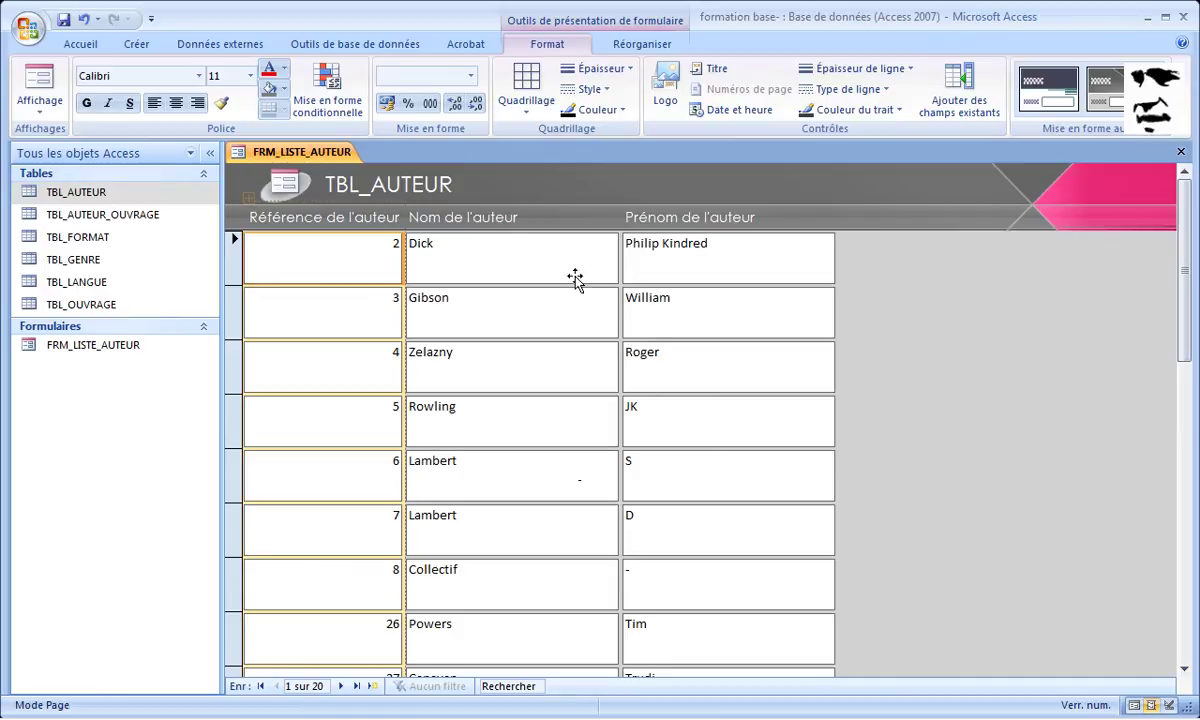
Step: View the author list form in Form view and Design view, and return to Layout view
click(46, 112)
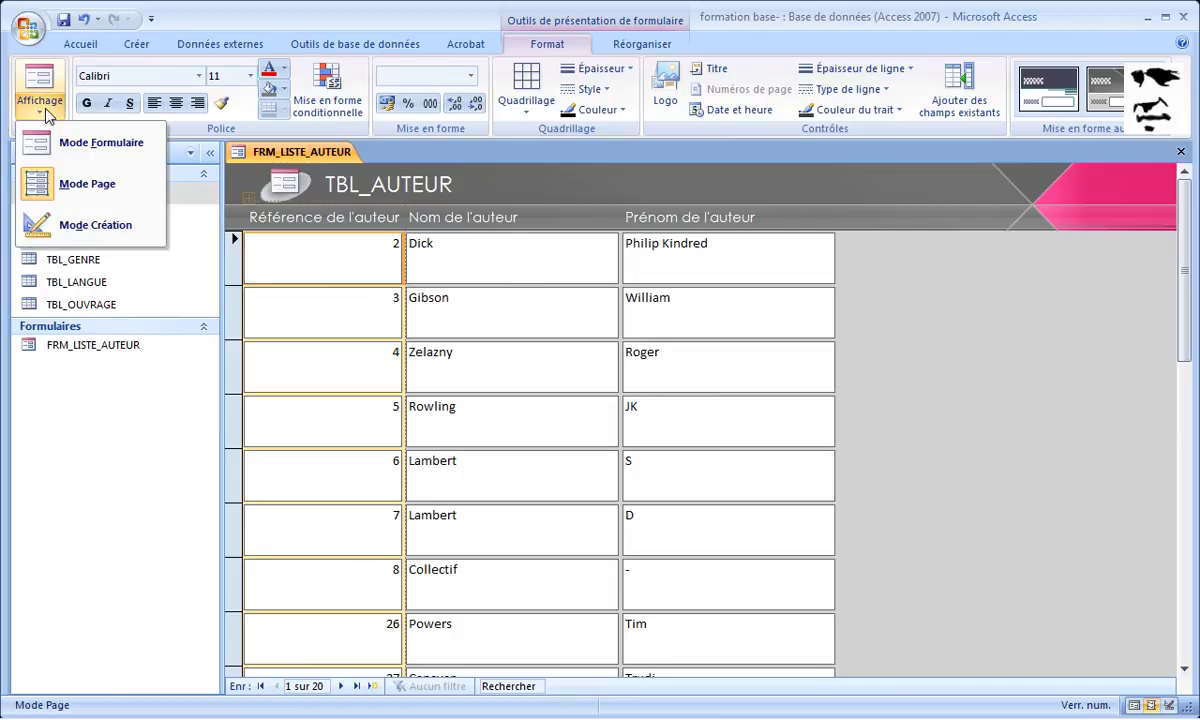
click(71, 148)
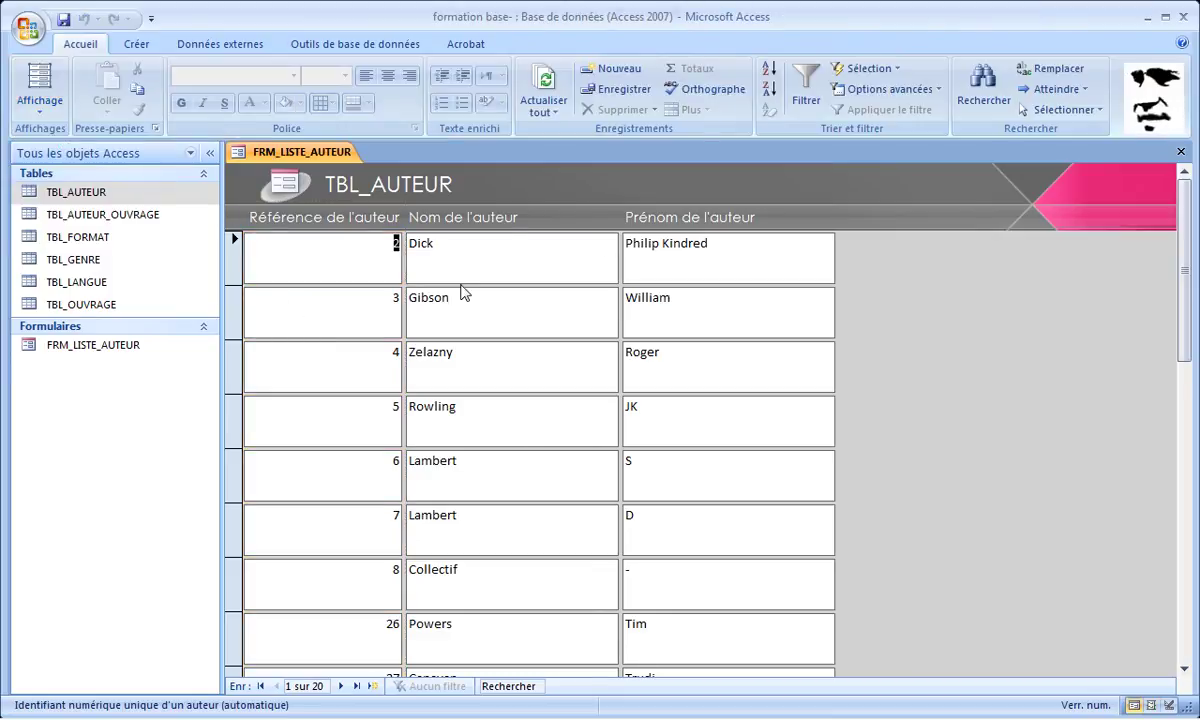
click(53, 117)
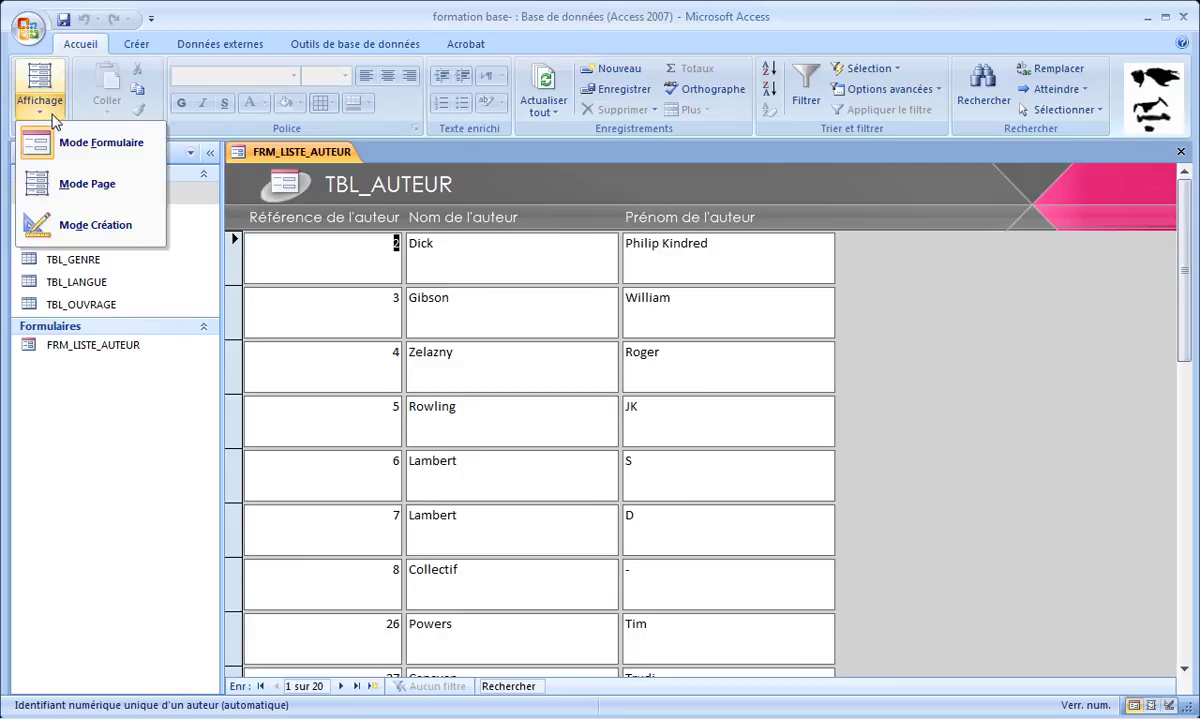
click(60, 215)
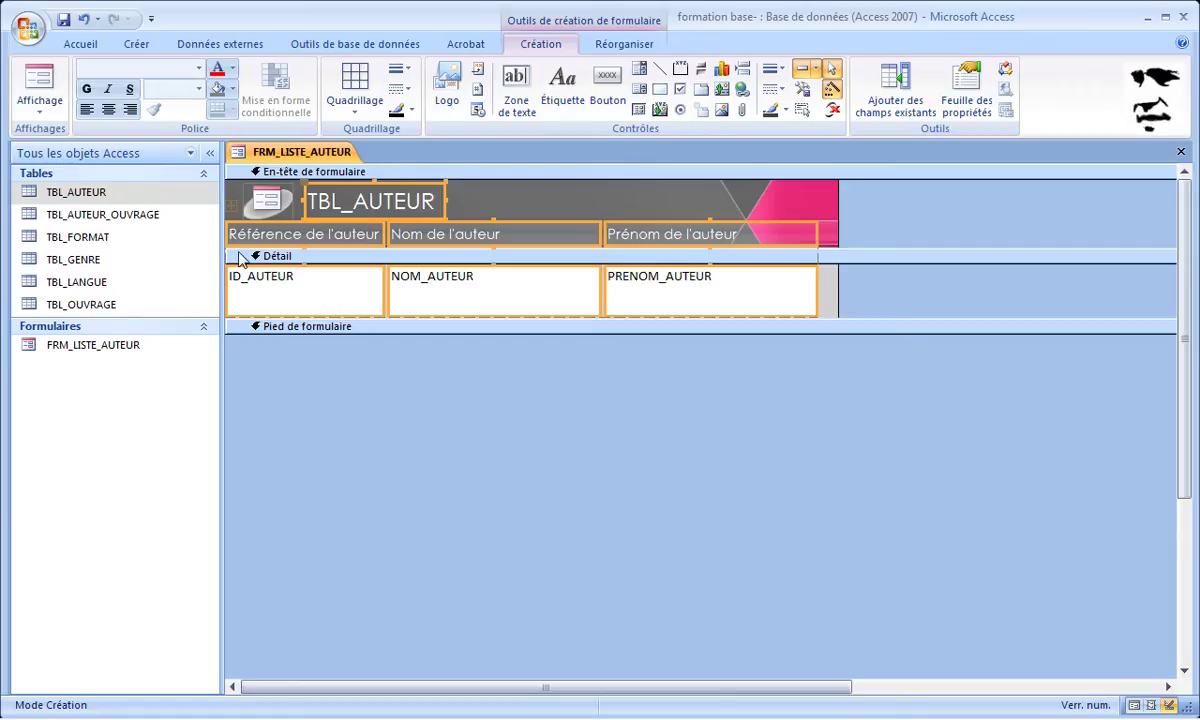
click(40, 118)
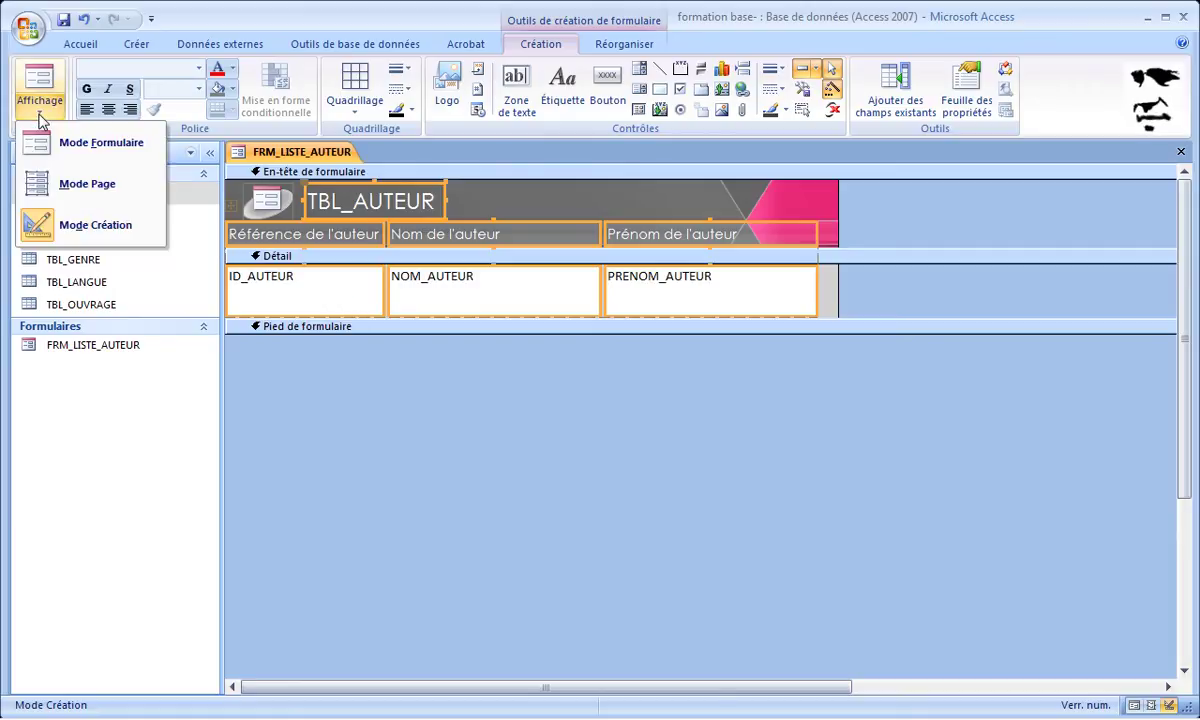
click(88, 185)
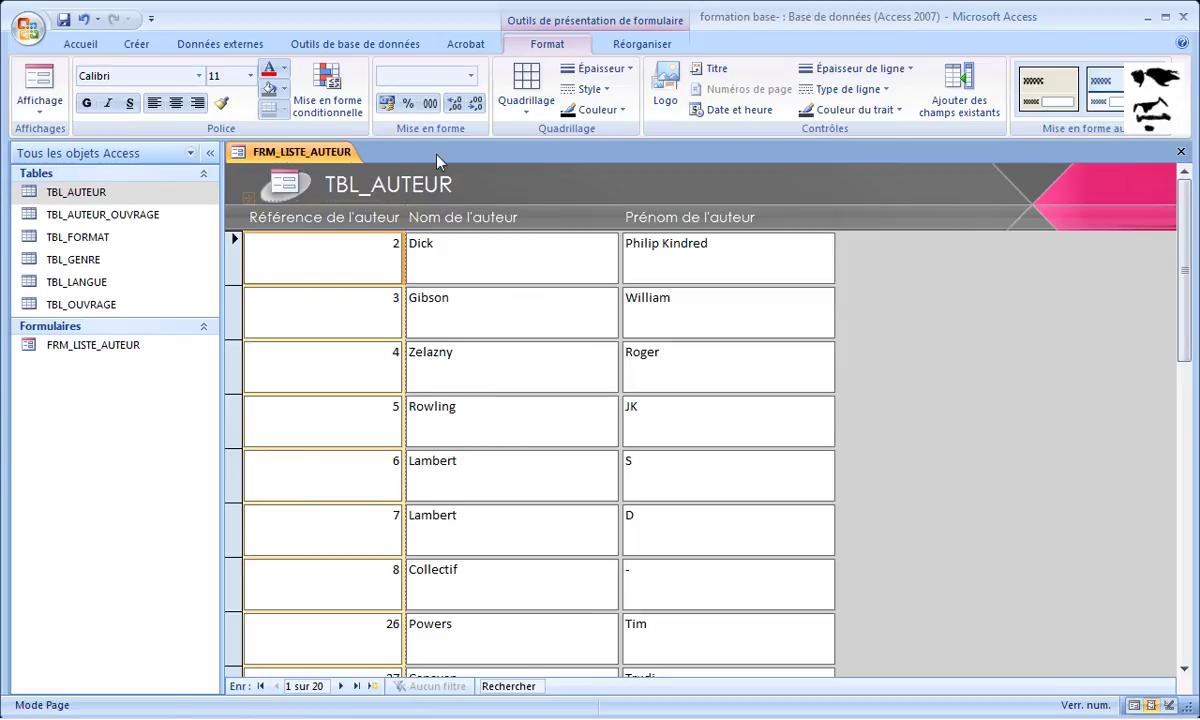
Step: Delete the Référence de l'auteur column from the form and select the author last-name column
click(350, 222)
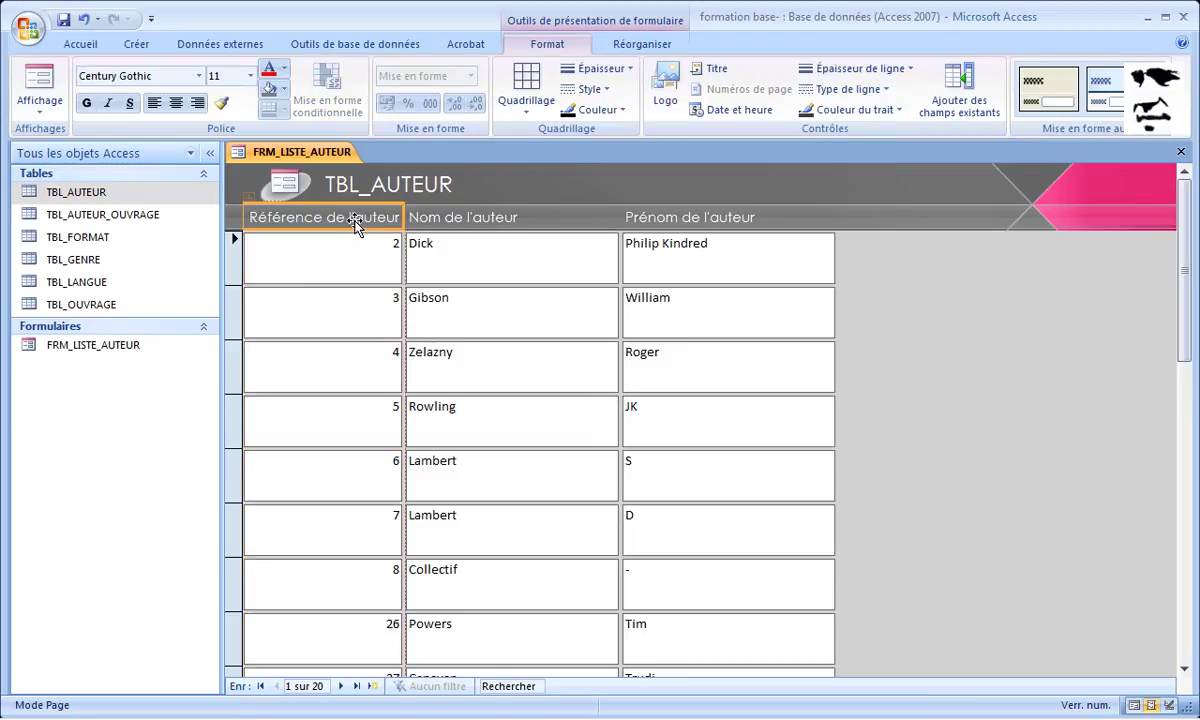
key(Delete)
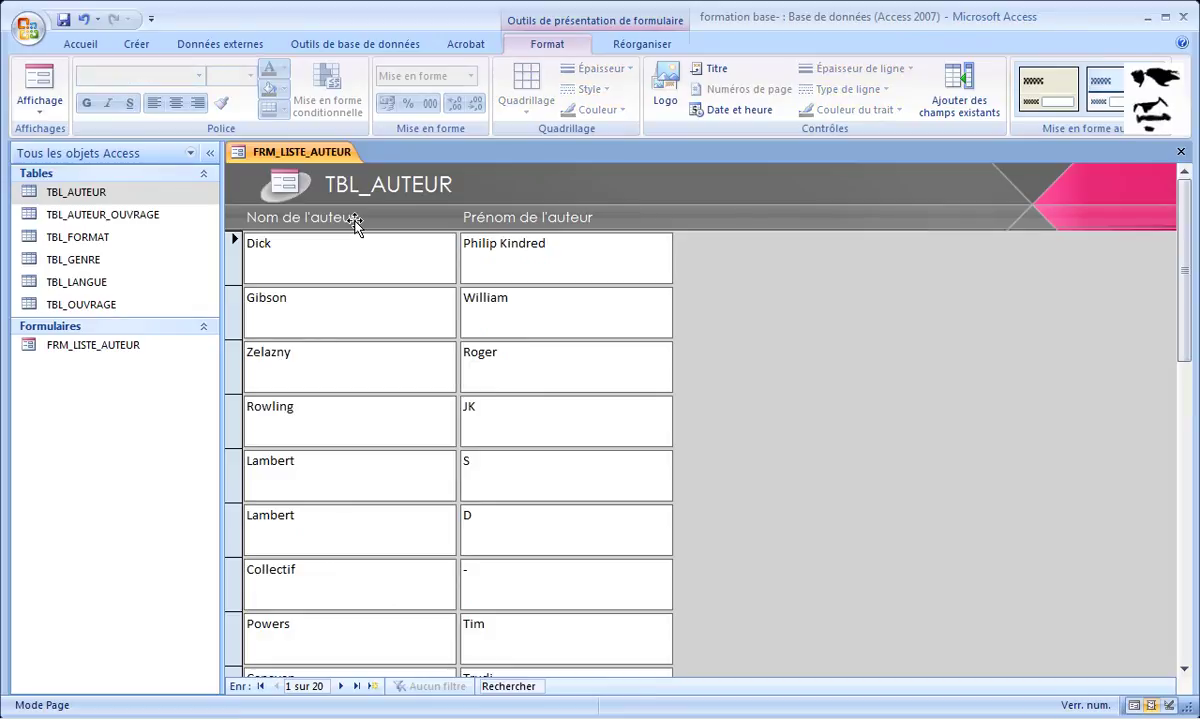
click(378, 254)
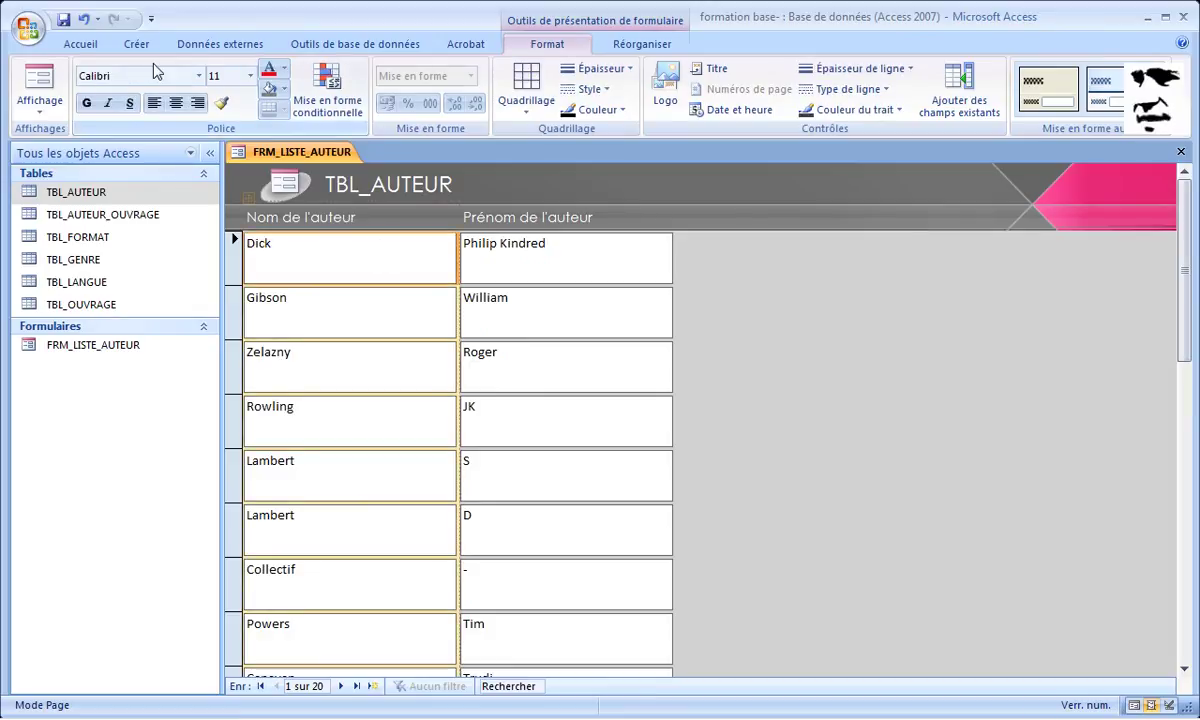
Step: Try the dark slate-and-teal and orange AutoFormats on the two-column form and reapply the dark grey format with the pink accent
click(1183, 113)
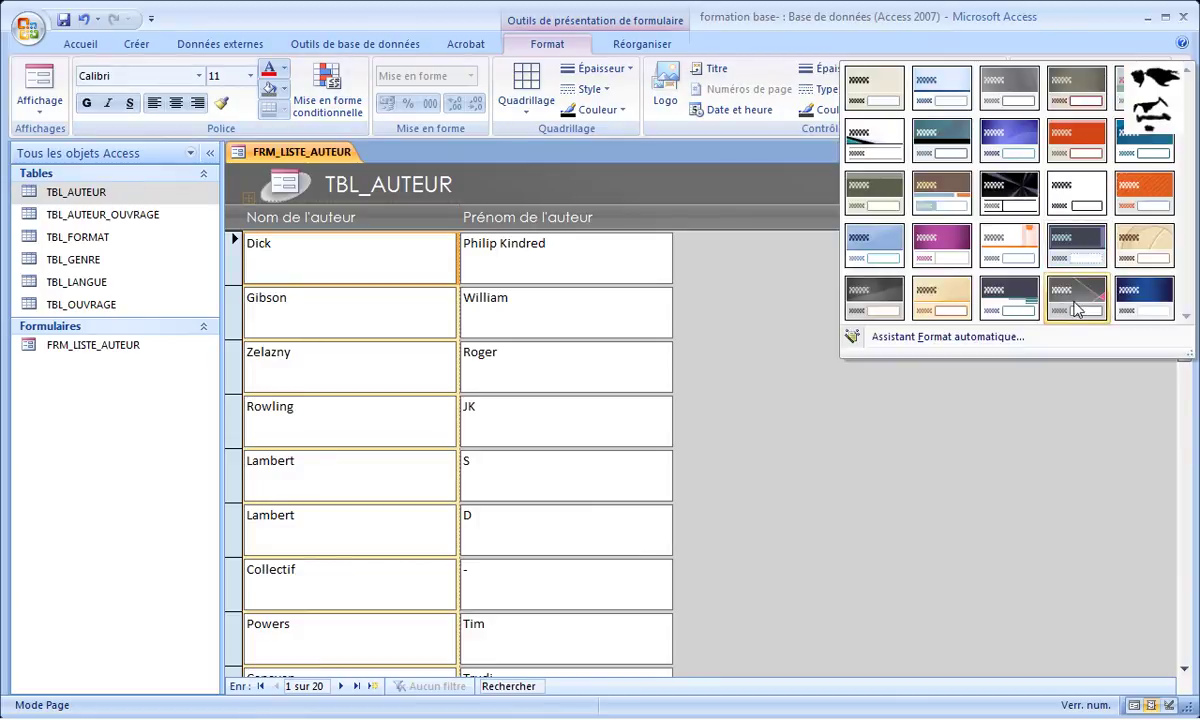
click(993, 300)
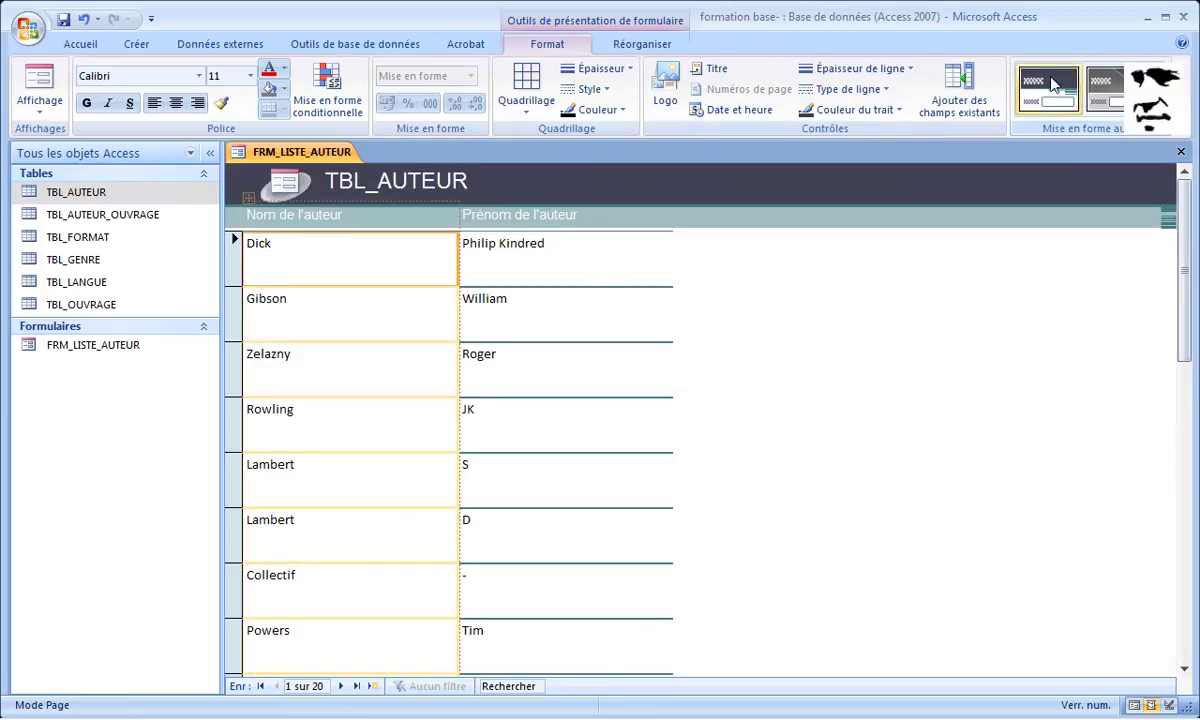
click(1130, 112)
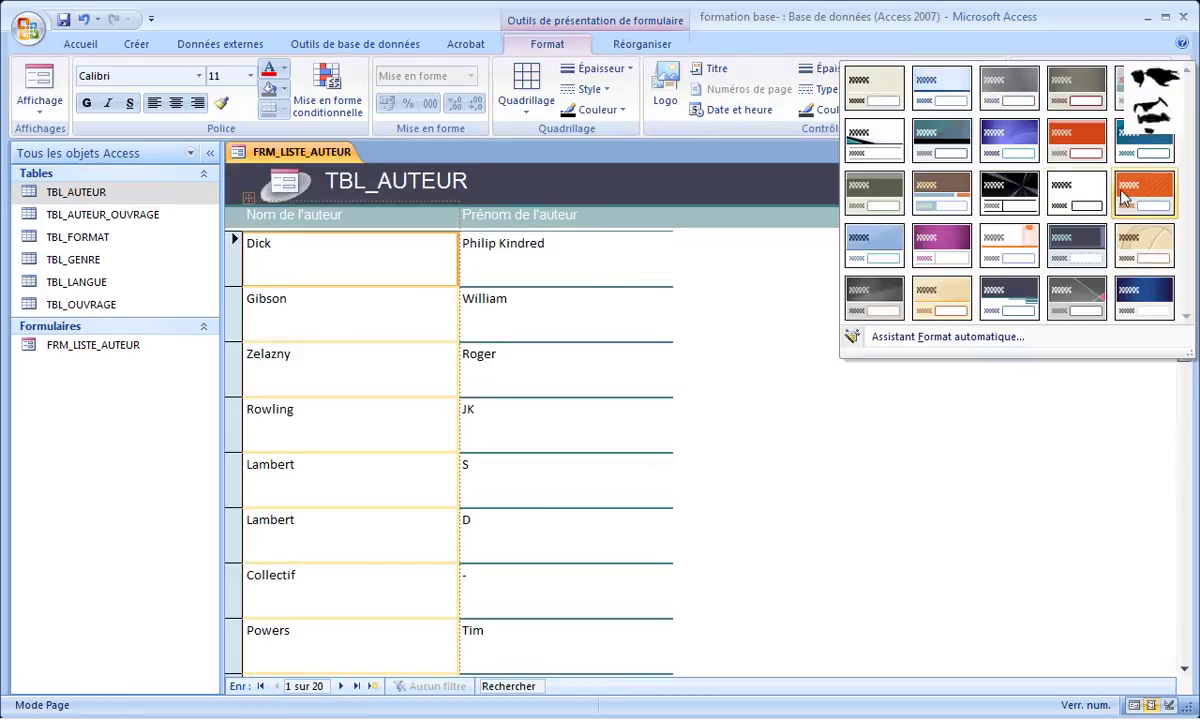
click(1050, 182)
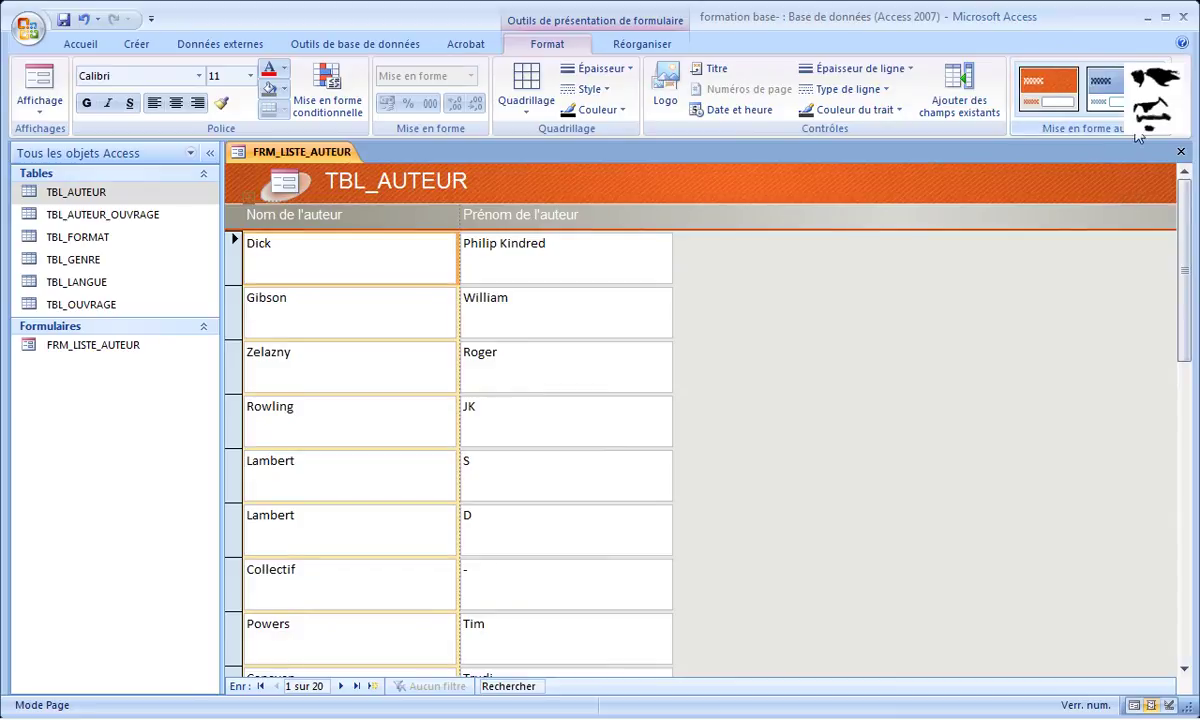
click(1130, 112)
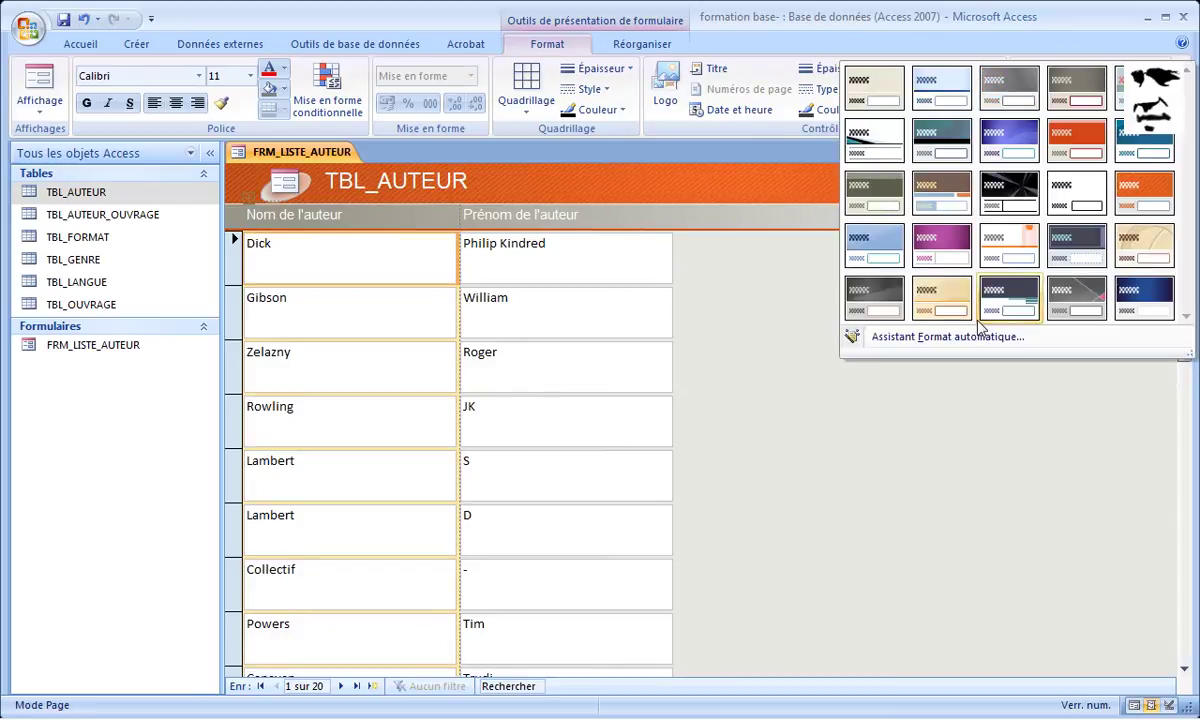
click(1077, 298)
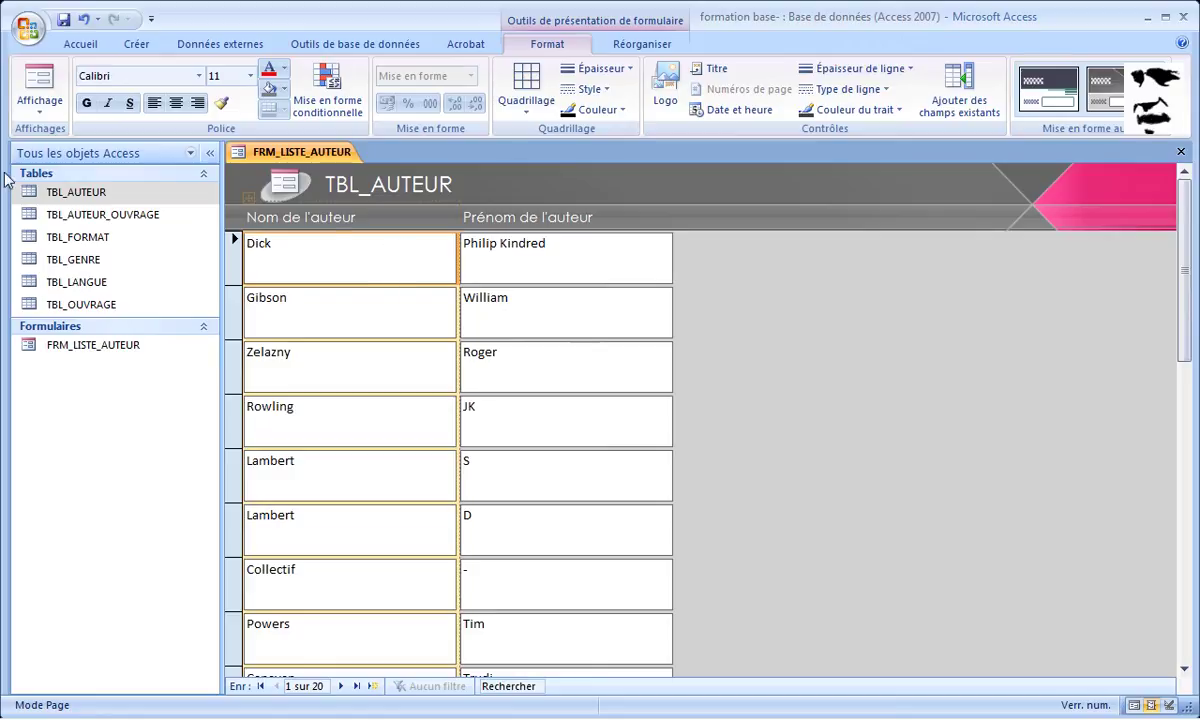
Step: Check the two-column form in Design view and Form view, and go back to Layout view
click(40, 110)
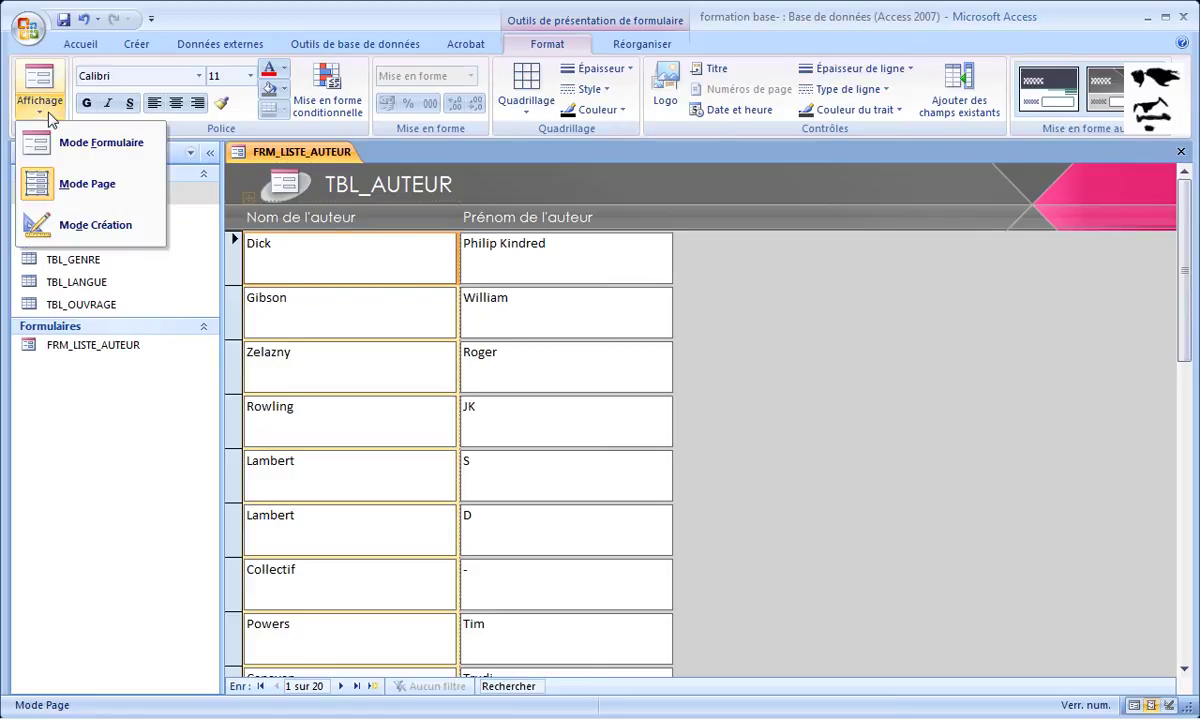
click(80, 226)
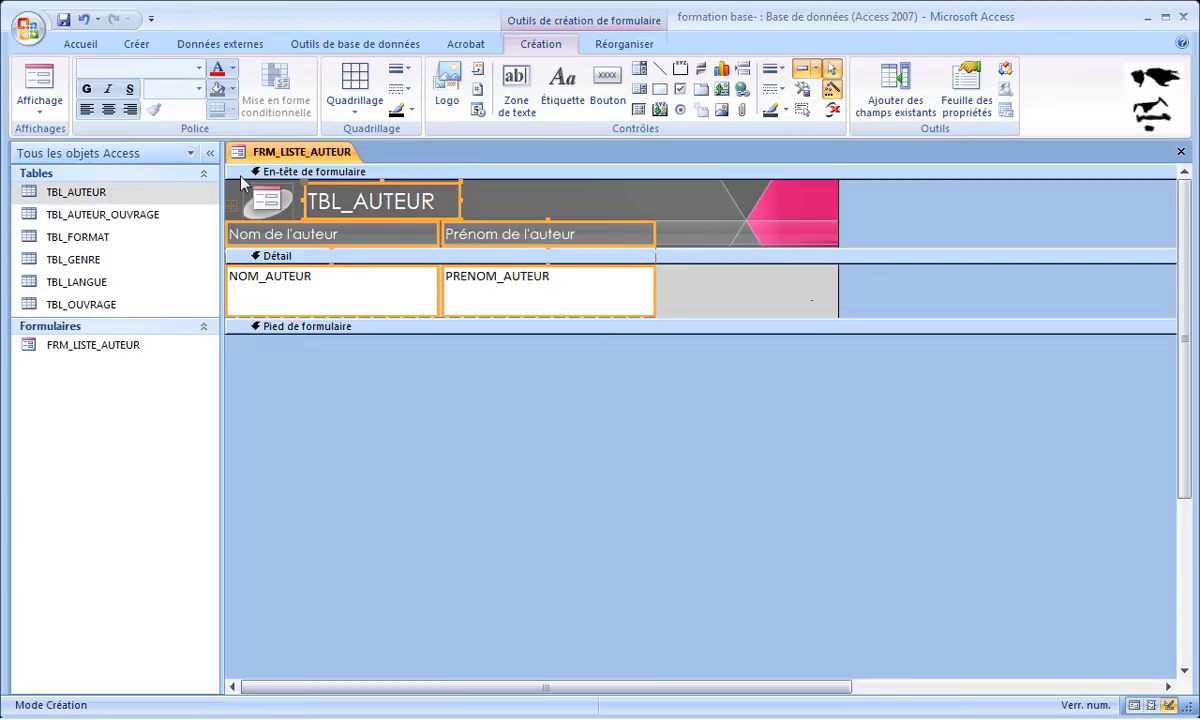
click(40, 108)
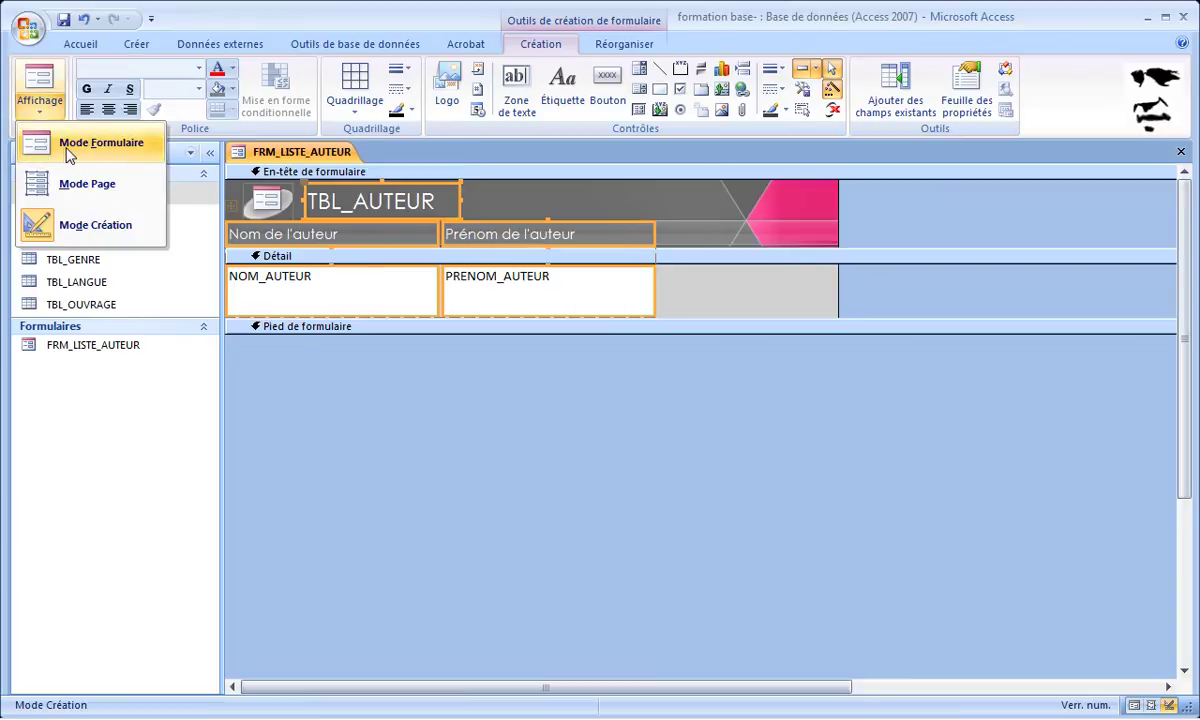
click(68, 145)
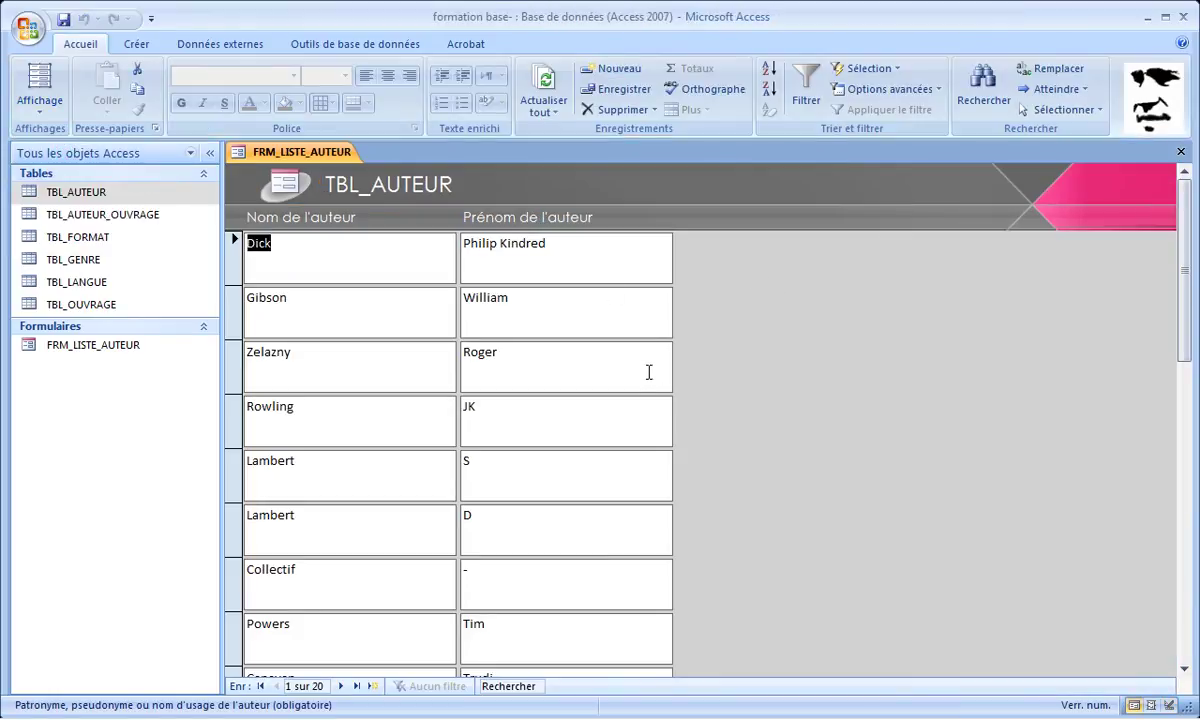
click(40, 106)
click(70, 200)
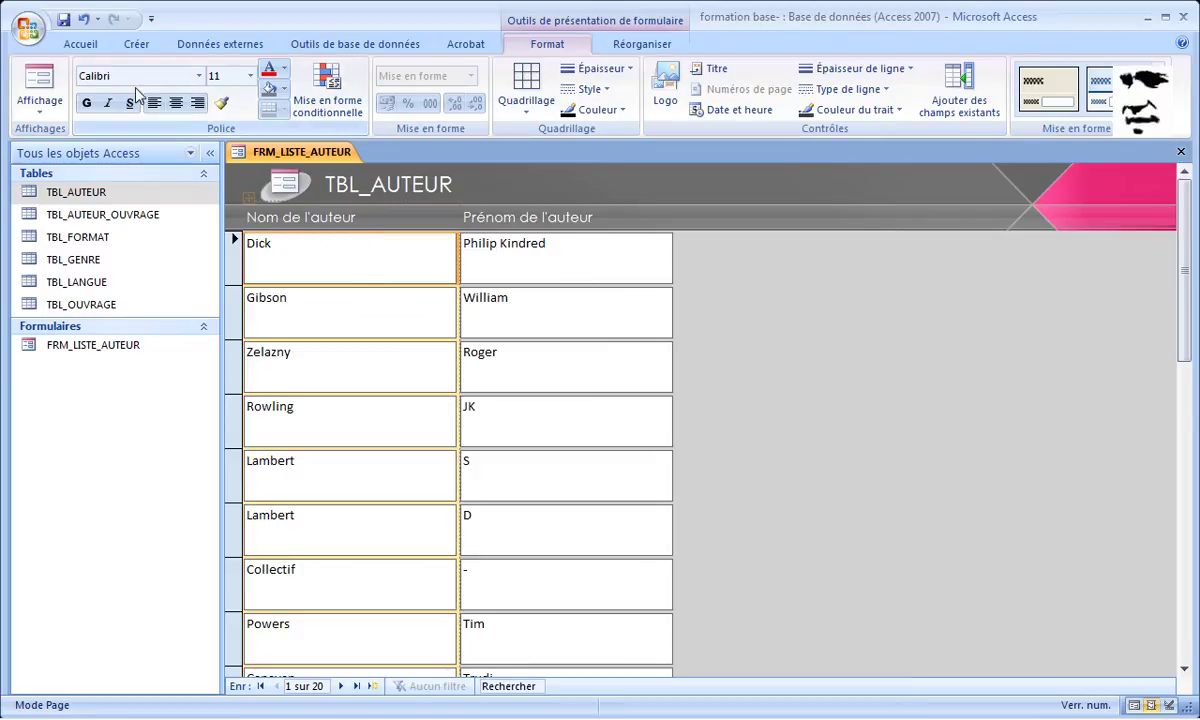
Step: Set the font size of the author last-name column to 12 and make its text bold
click(197, 80)
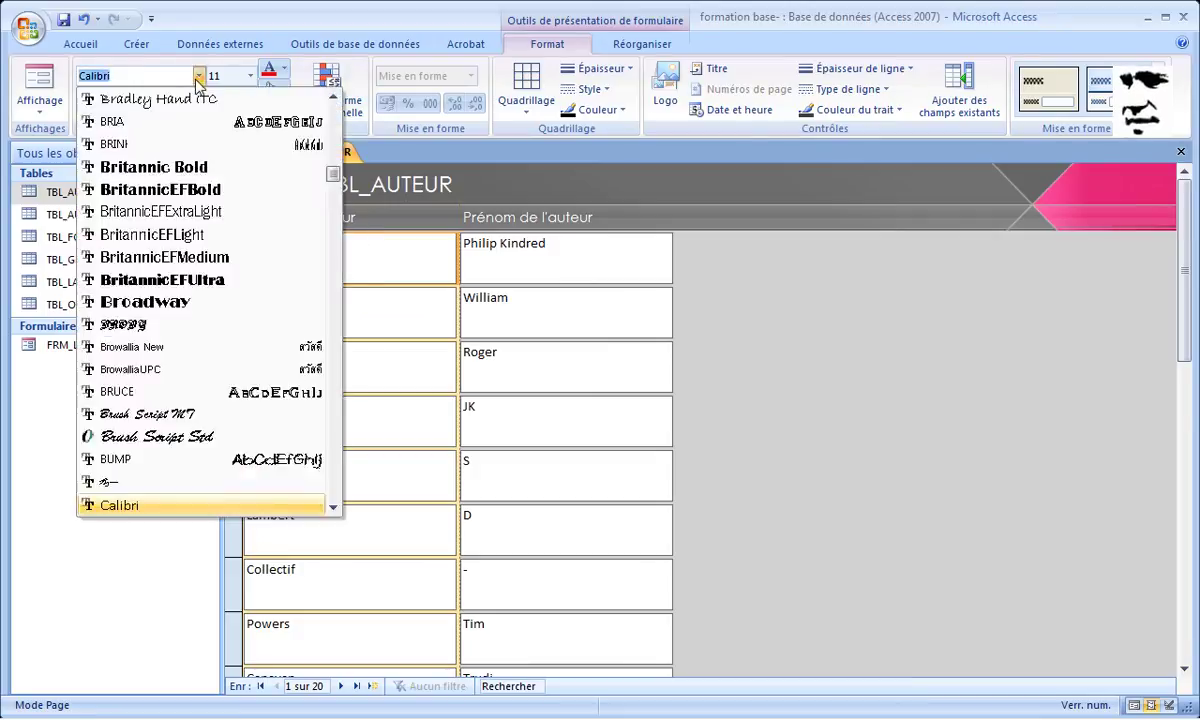
click(197, 78)
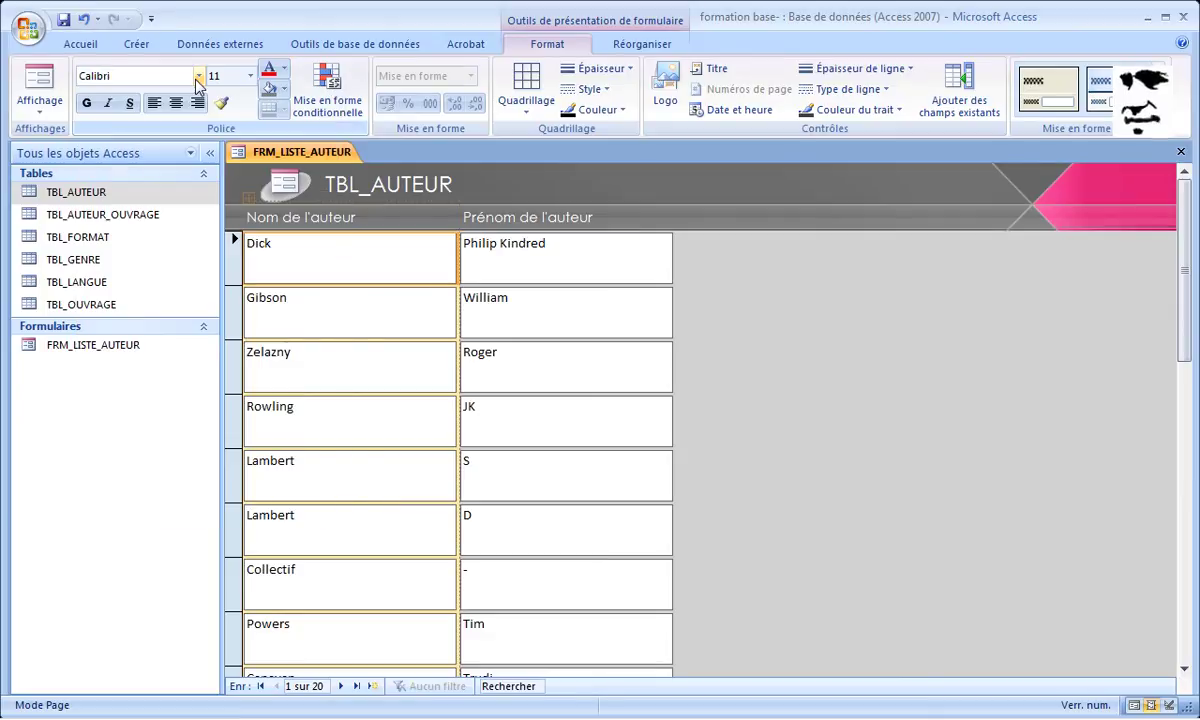
click(250, 78)
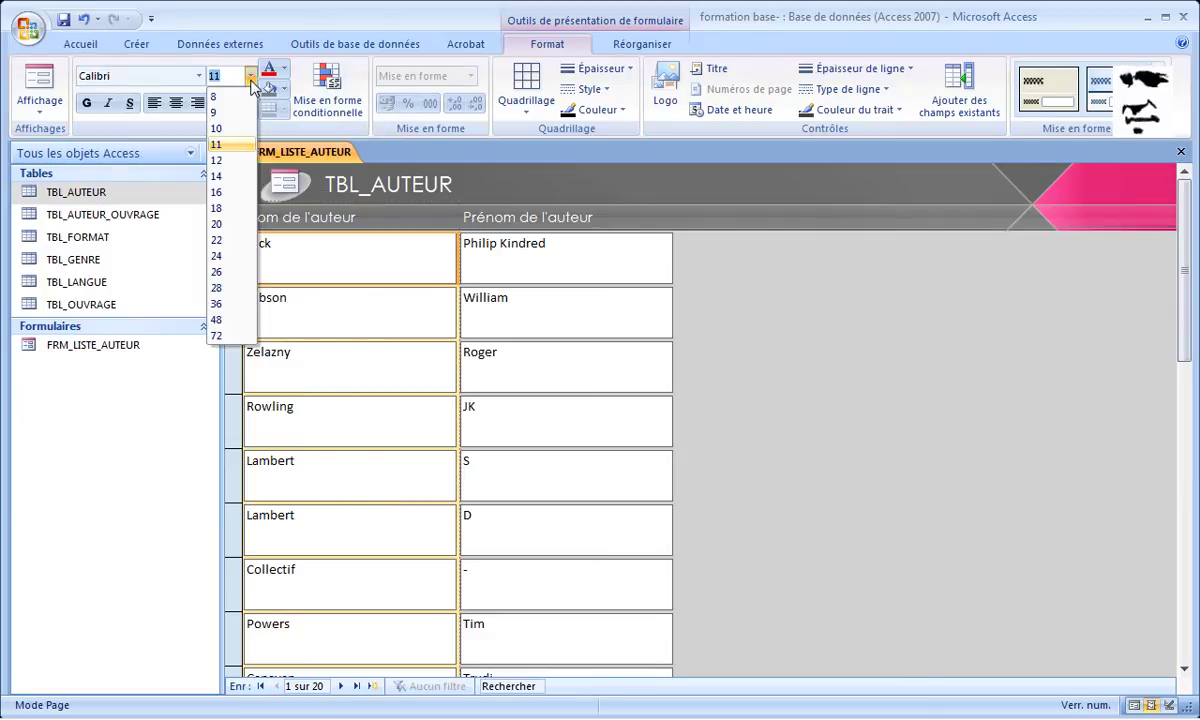
click(229, 162)
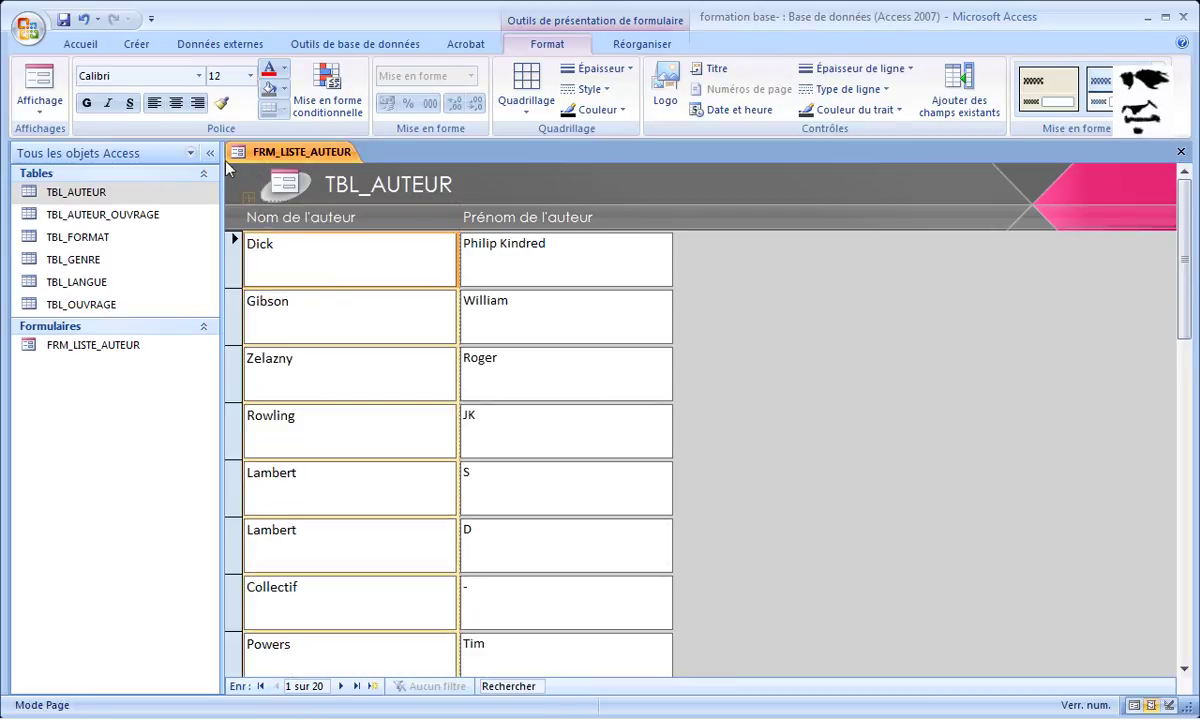
click(88, 105)
click(85, 108)
click(86, 105)
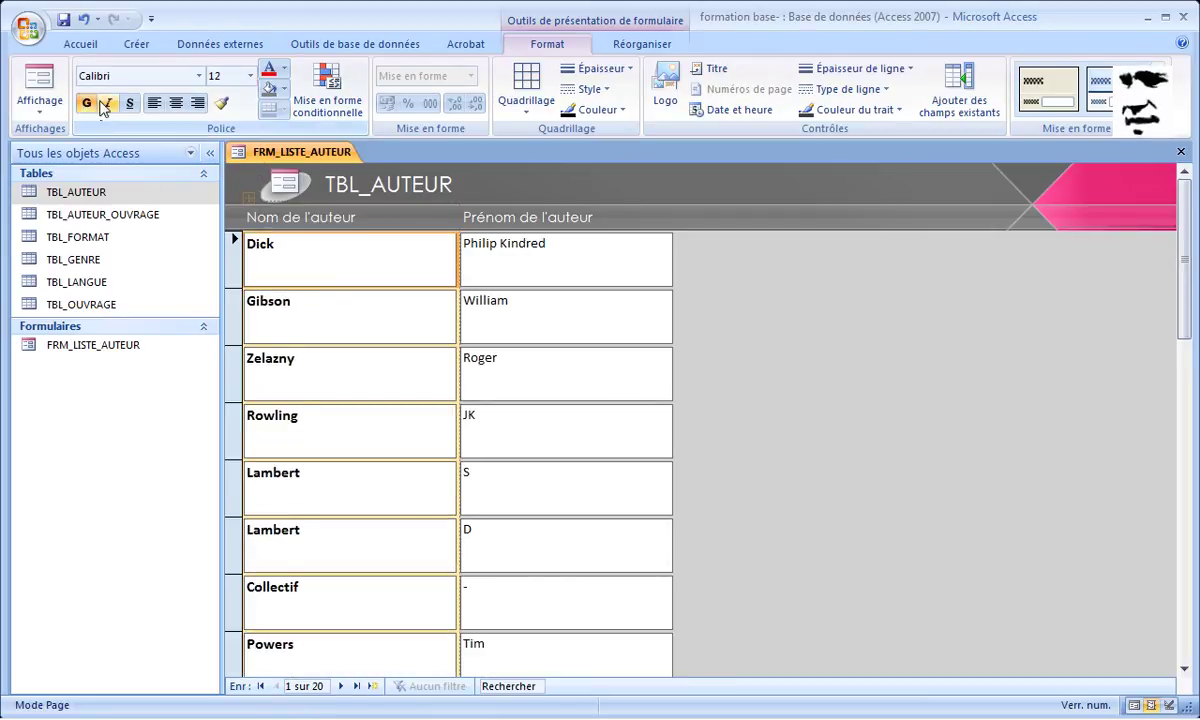
Step: Left-align the author last-name column and copy its formatting onto the first-name column
click(175, 103)
click(198, 106)
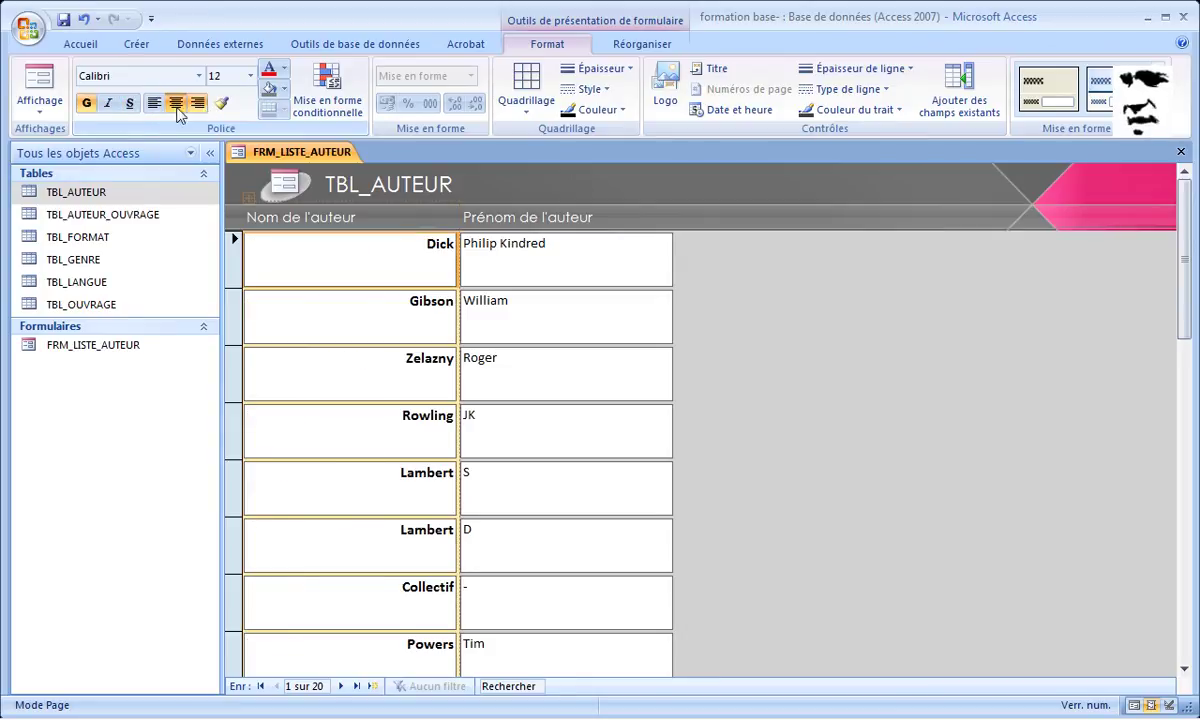
click(155, 106)
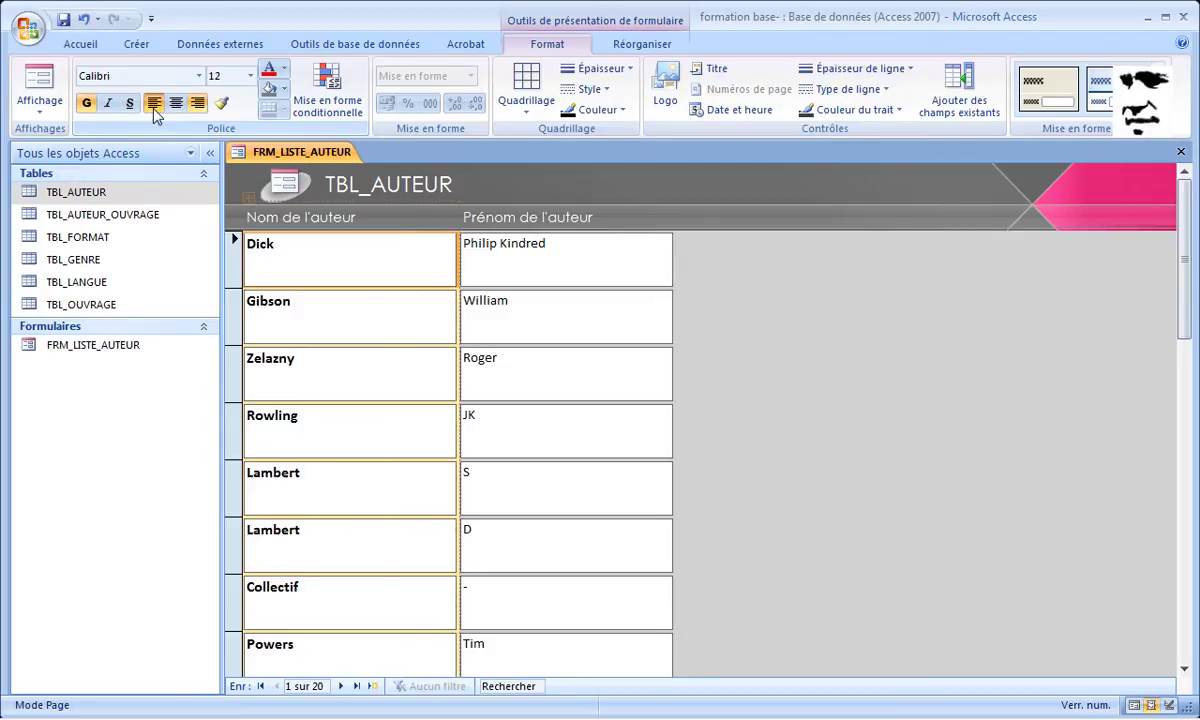
click(221, 103)
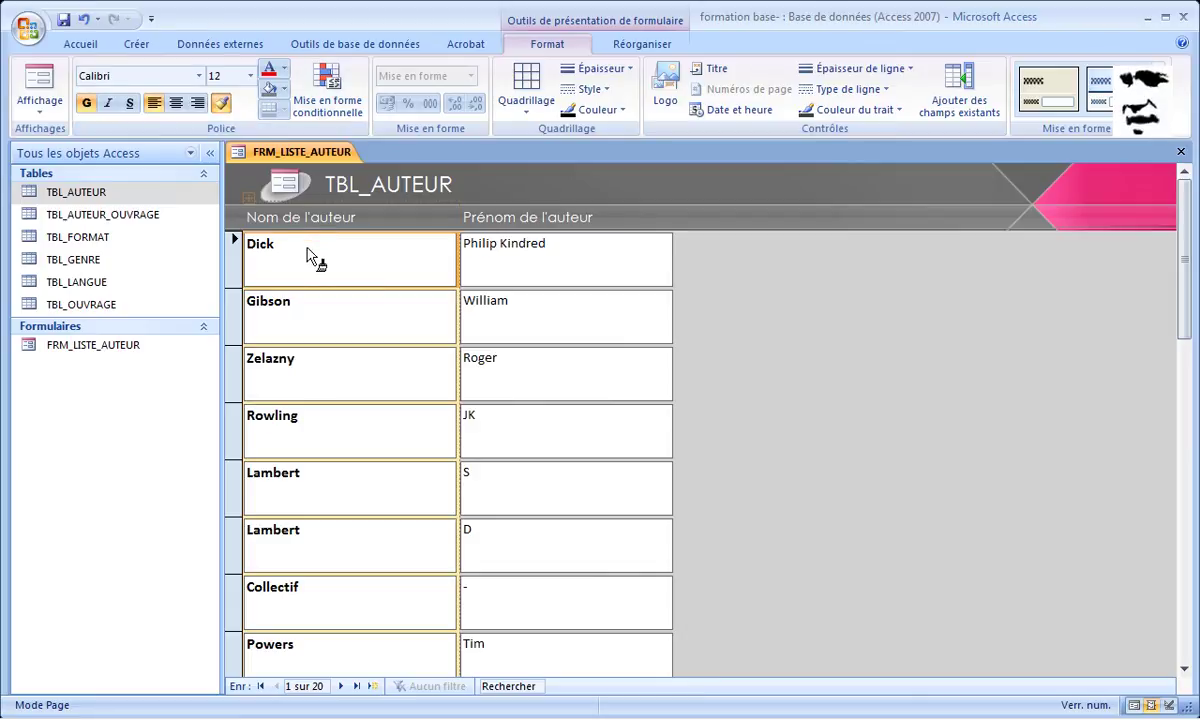
click(500, 302)
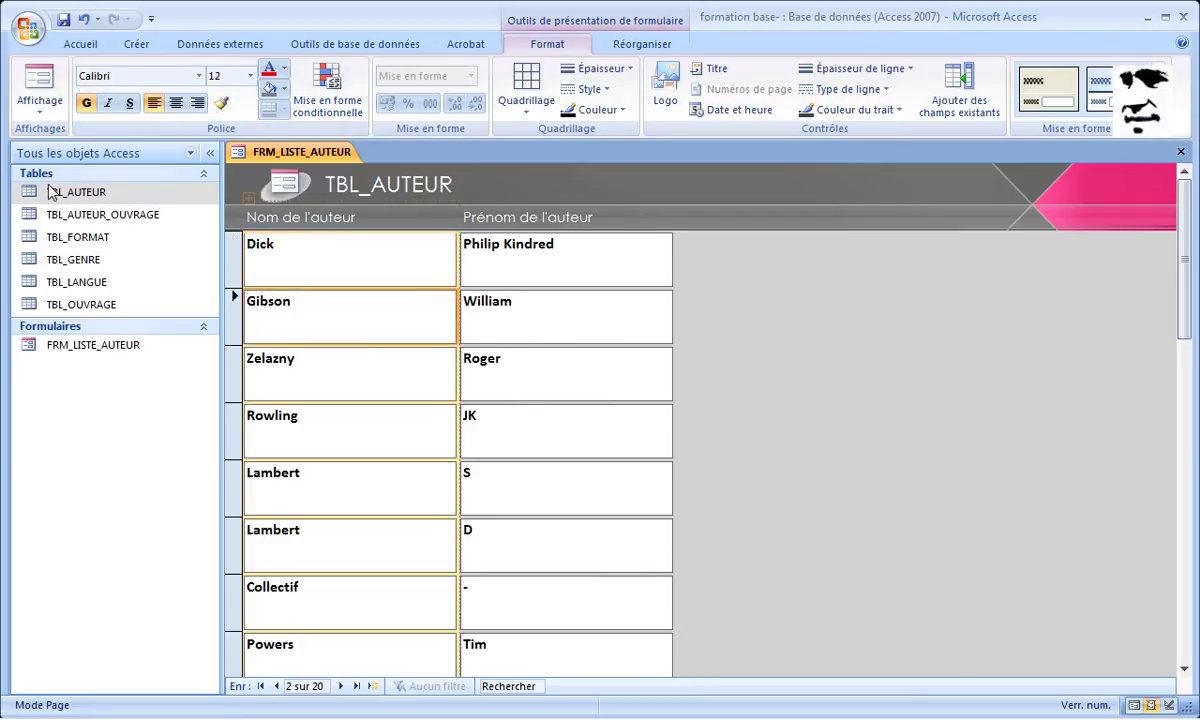
Step: Revert the formatting copied onto the first-name column and set the author last-name column's text colour to red
click(222, 104)
click(373, 262)
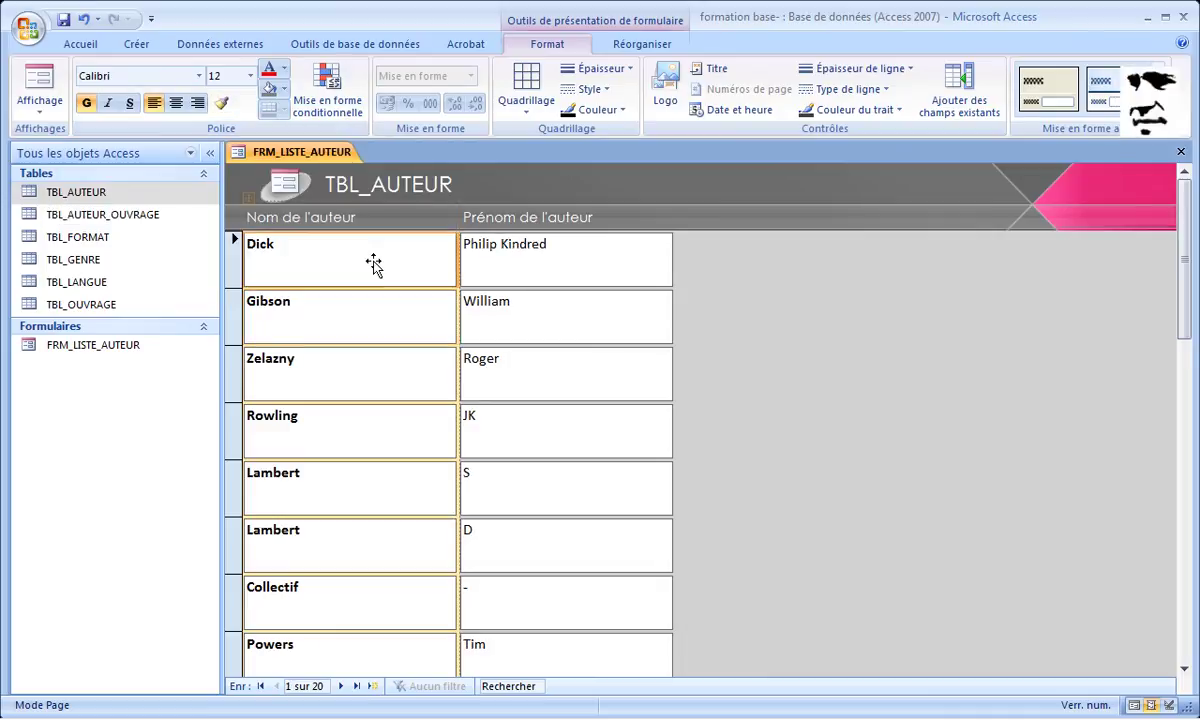
click(285, 69)
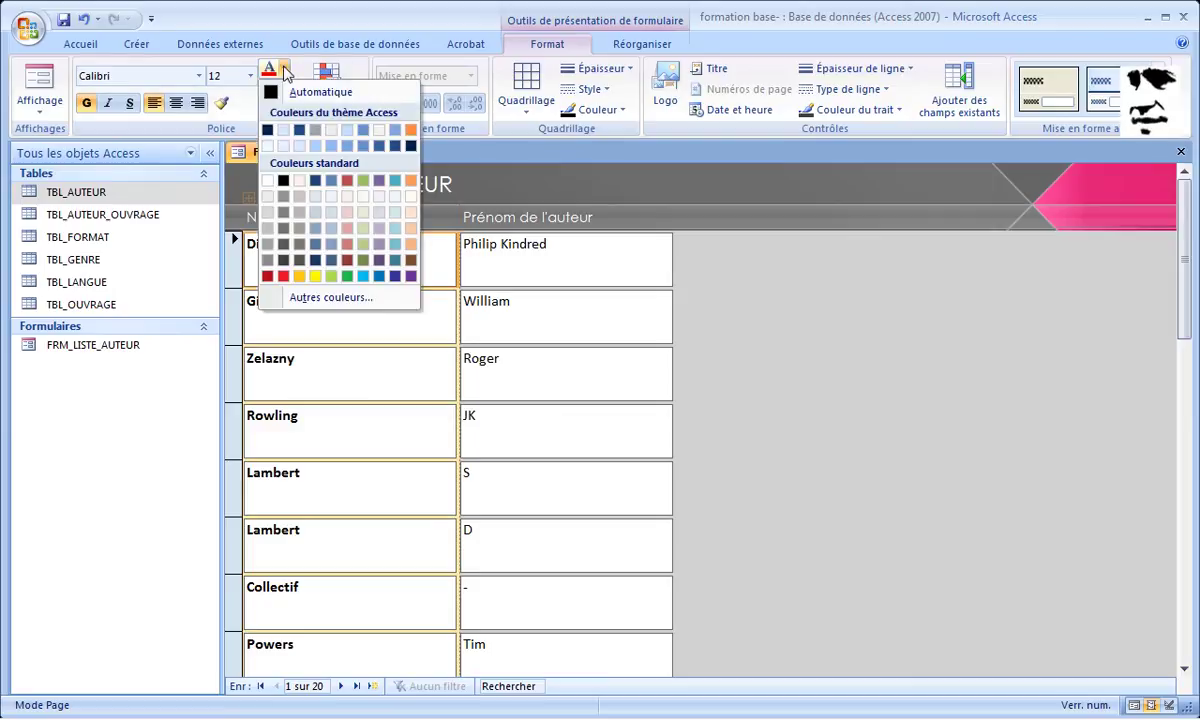
click(283, 276)
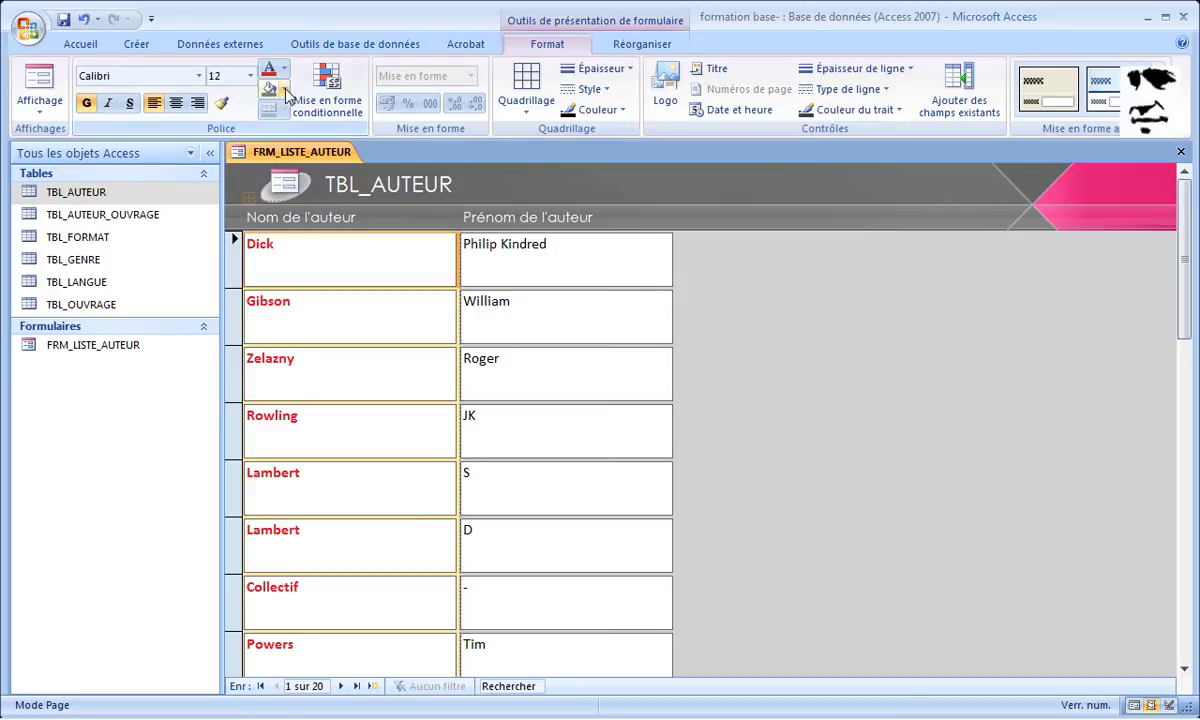
Step: Fill the author last-name column's background with a custom pale teal, RGB 226, 246, 245
click(284, 90)
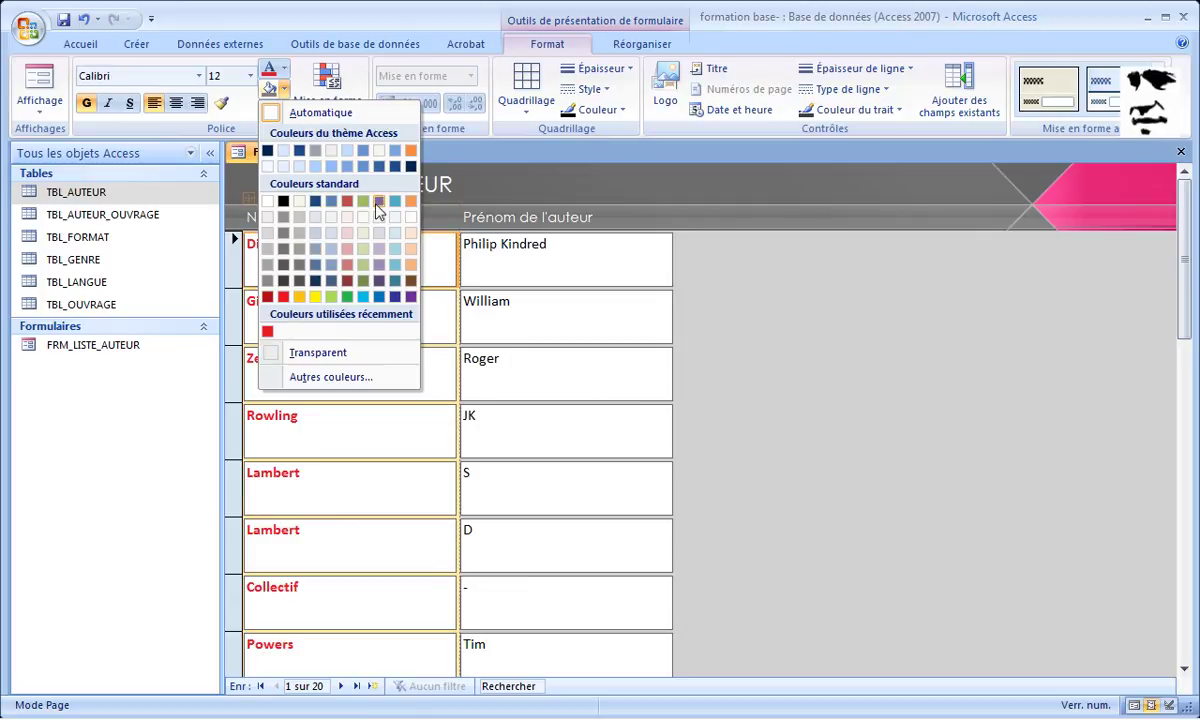
click(352, 383)
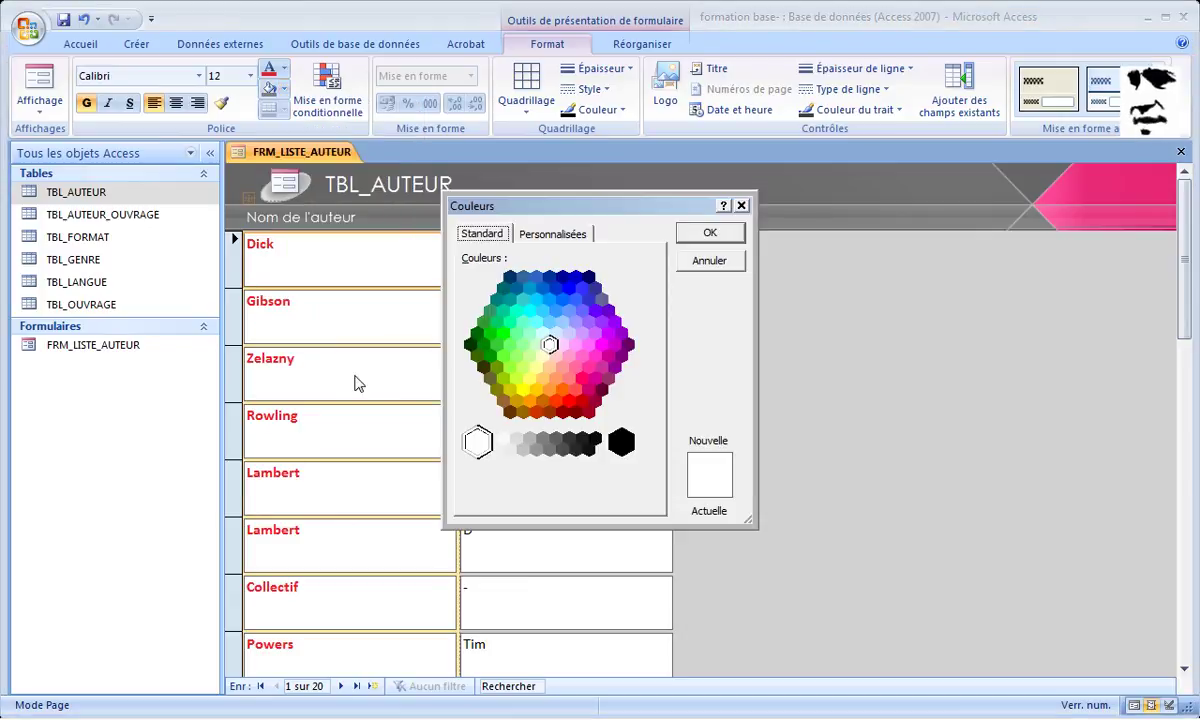
click(563, 236)
click(541, 330)
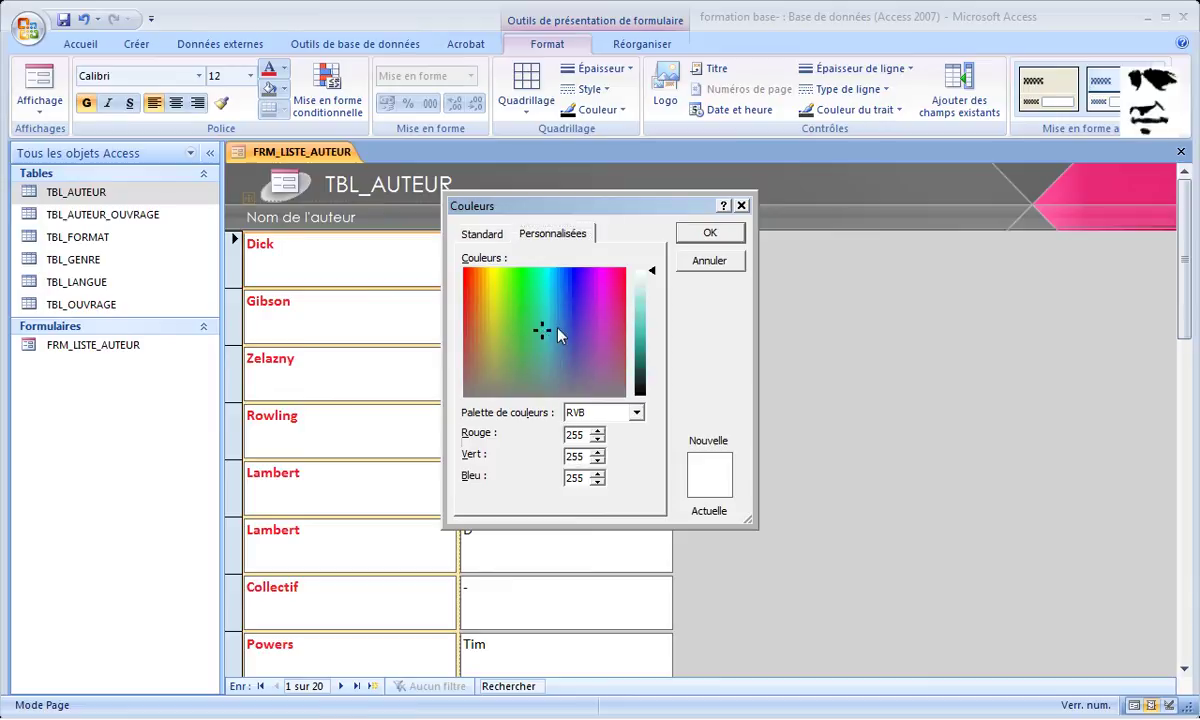
click(655, 281)
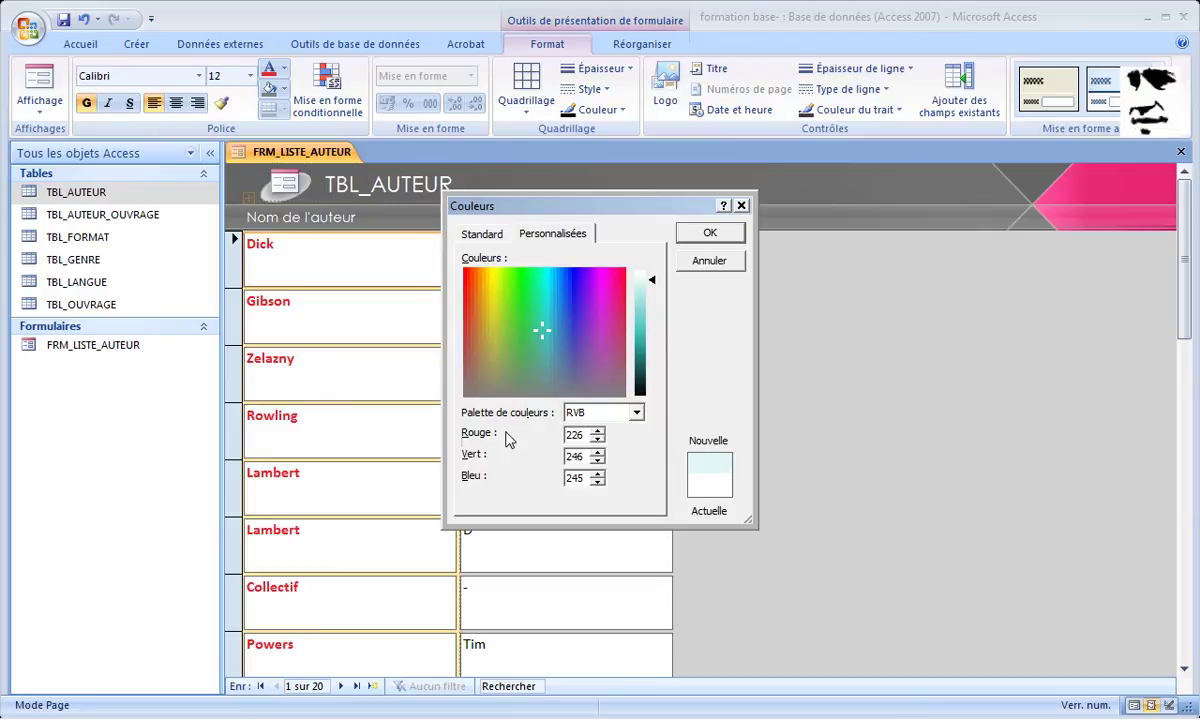
click(635, 413)
click(635, 414)
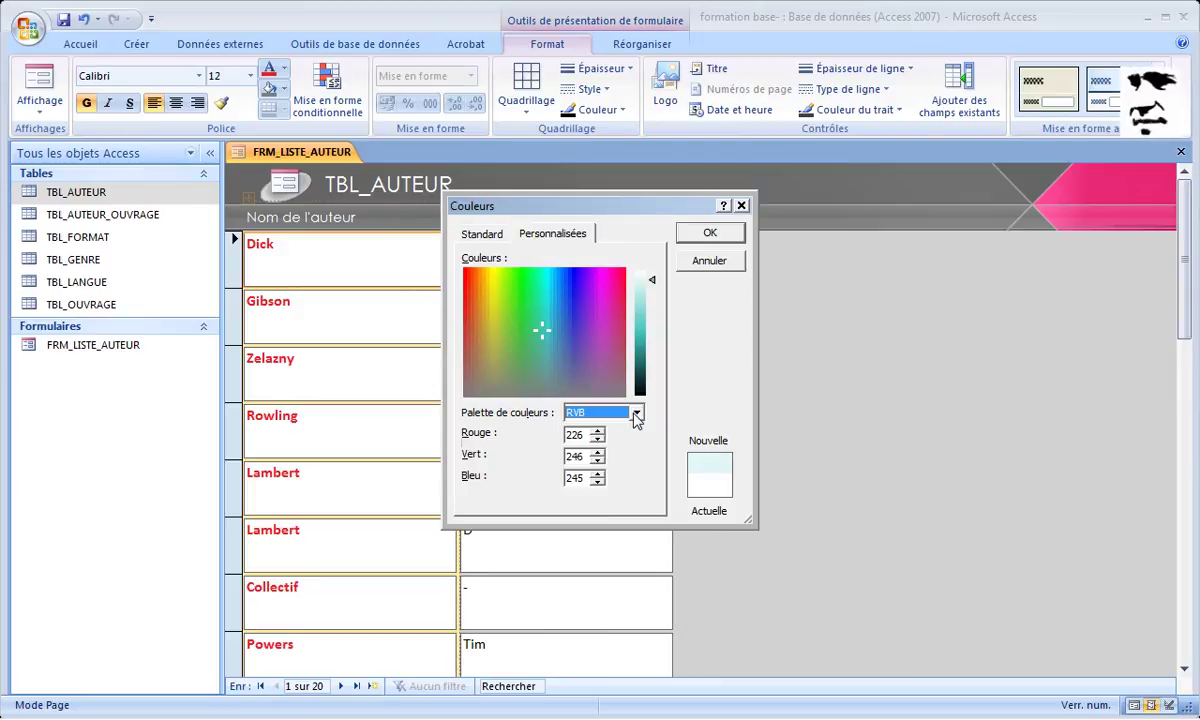
click(635, 413)
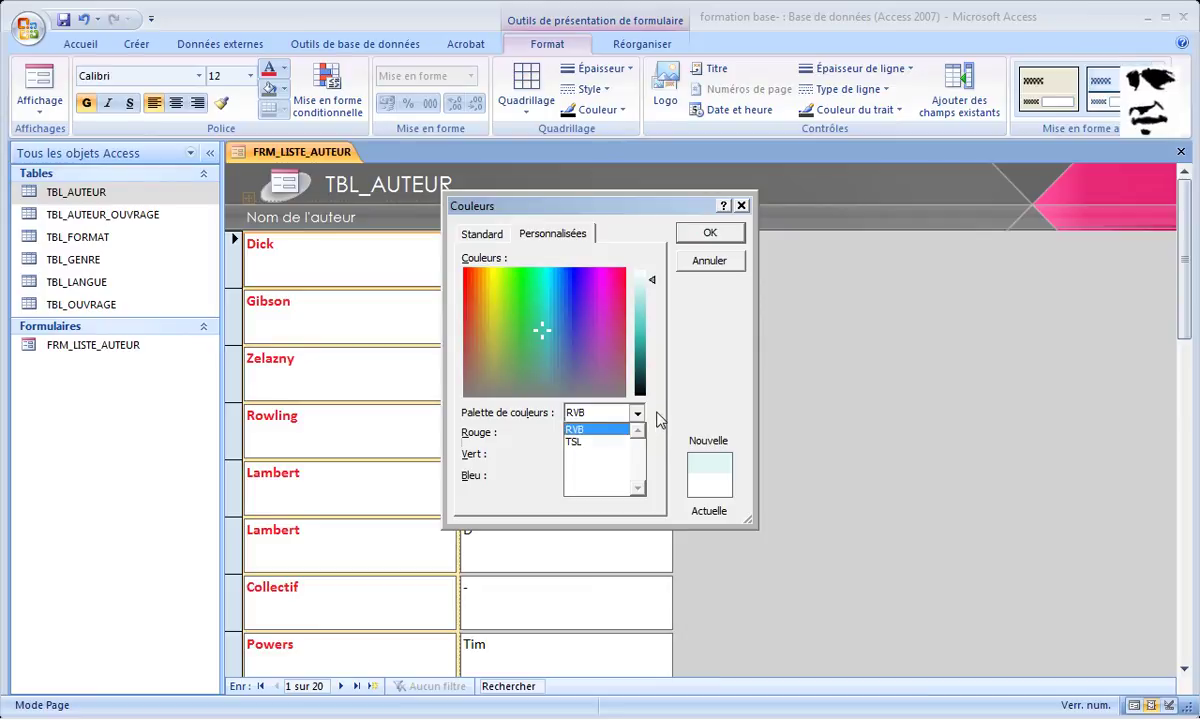
click(658, 420)
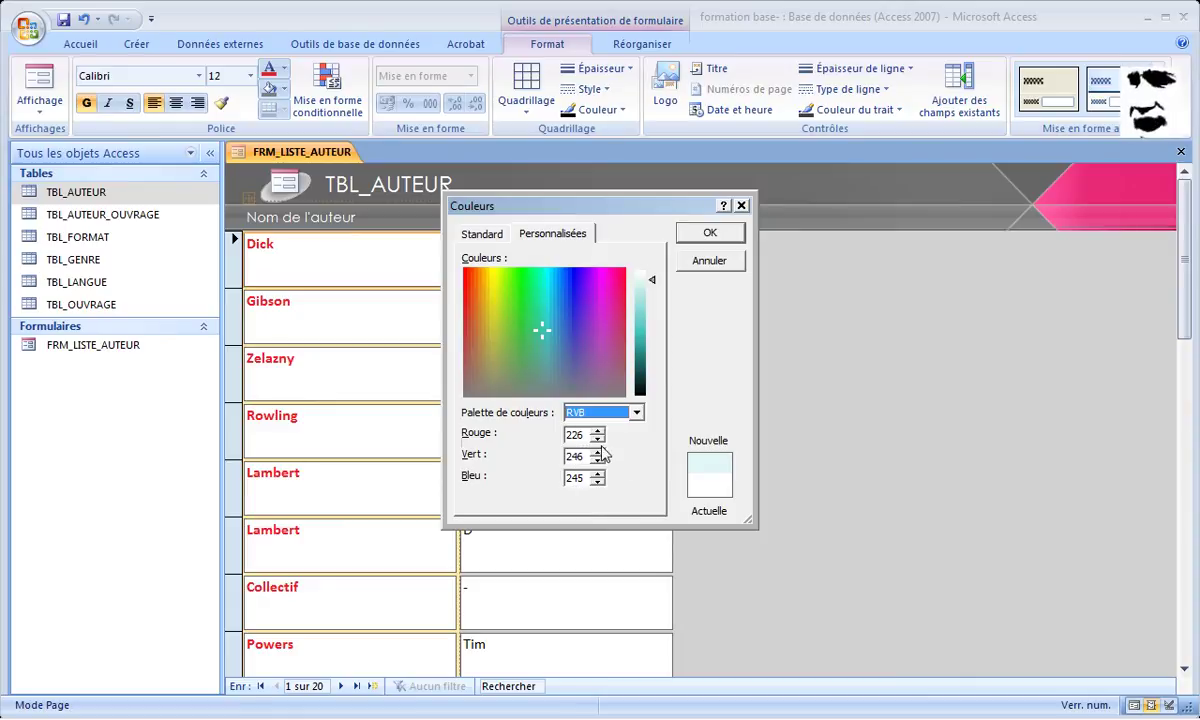
click(707, 233)
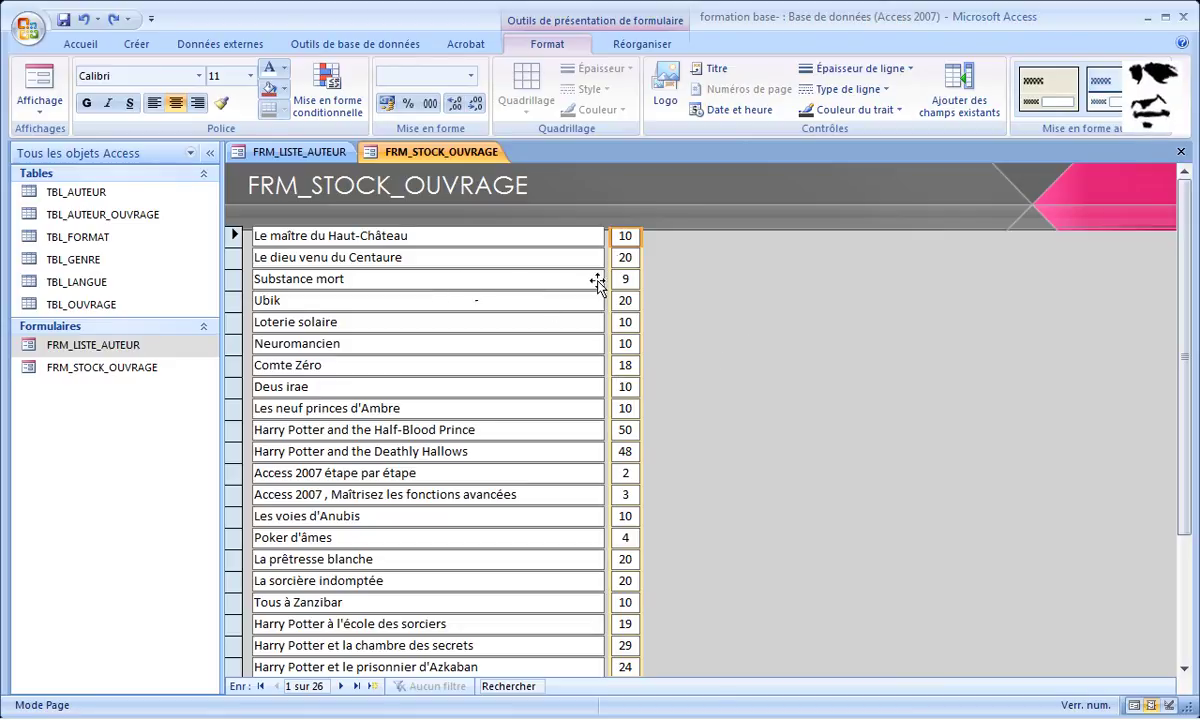
Step: Start a conditional format on the stock quantity column of FRM_STOCK_OUVRAGE for field values less than (inférieure à) 5
click(626, 242)
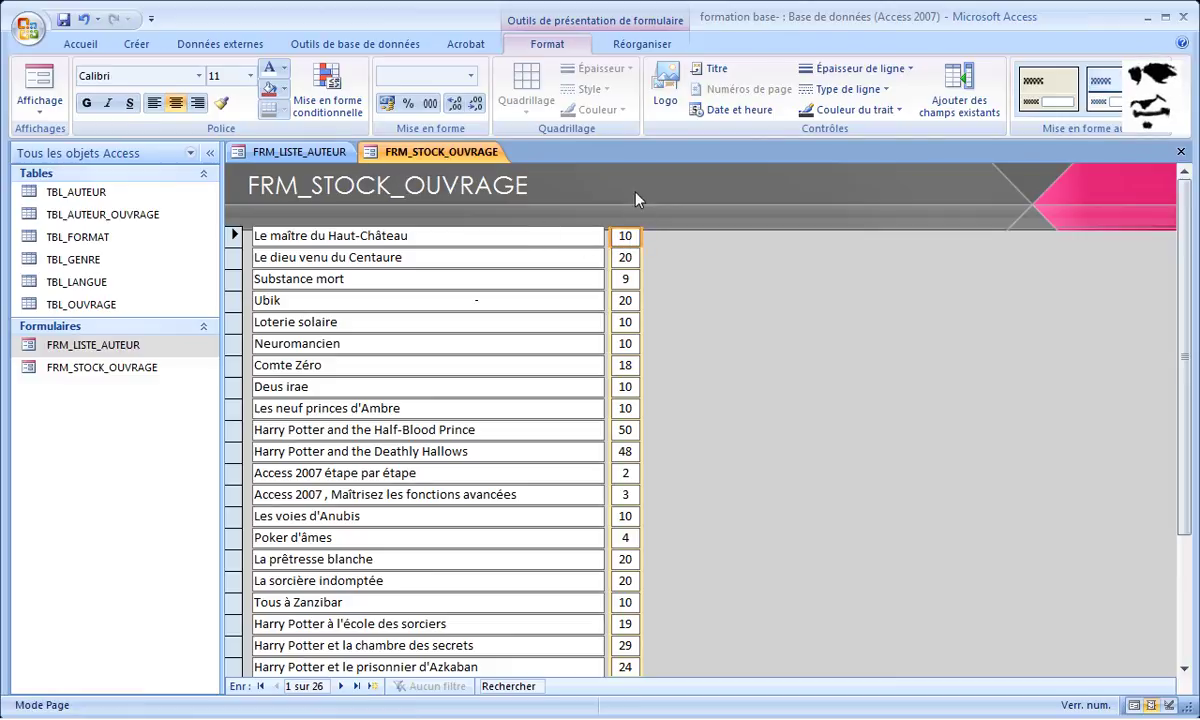
click(338, 110)
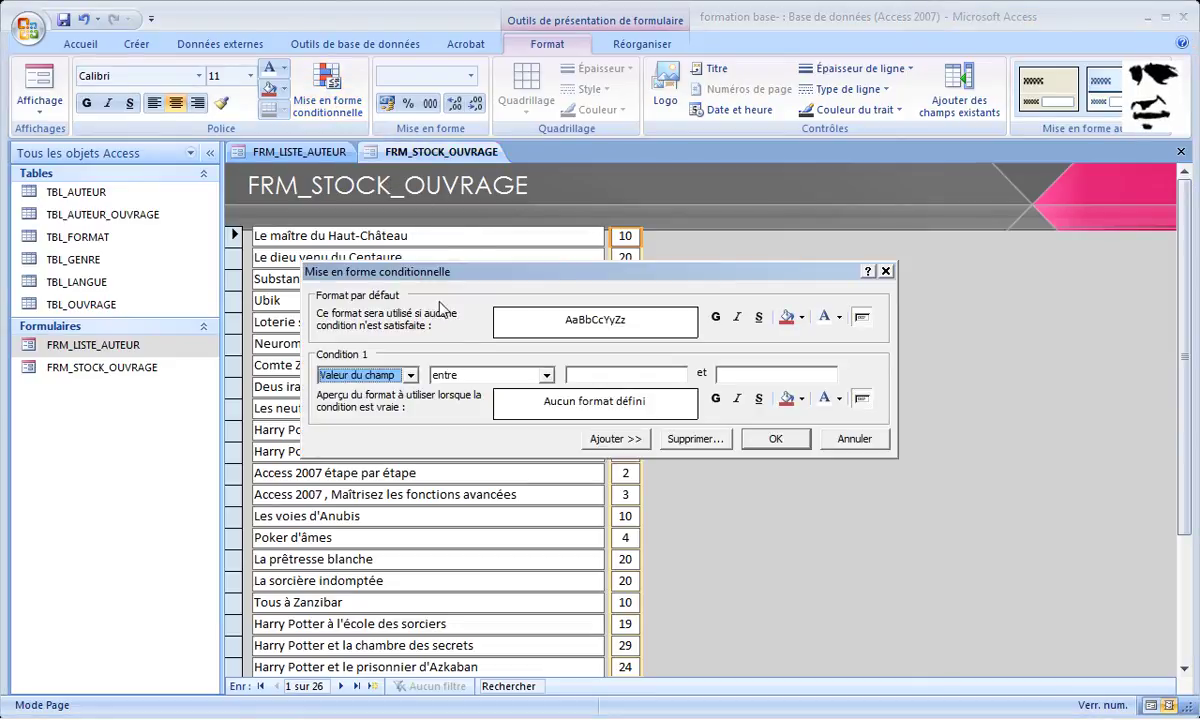
click(547, 376)
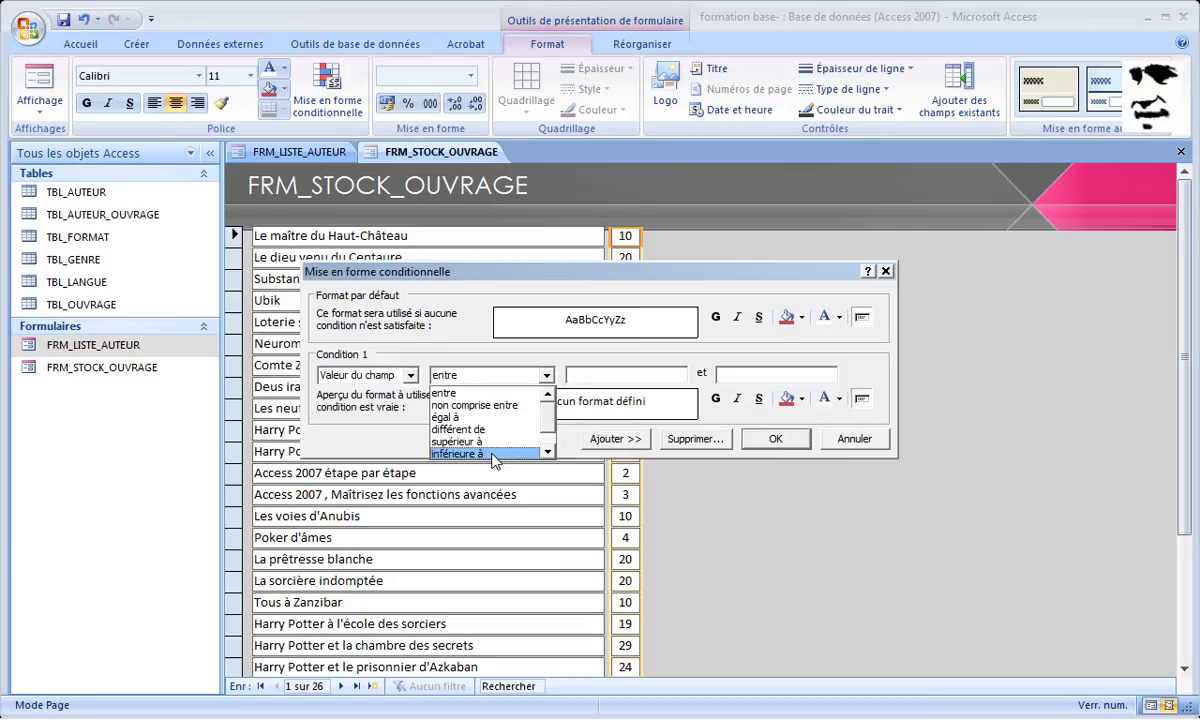
scroll(525, 428, down, 1)
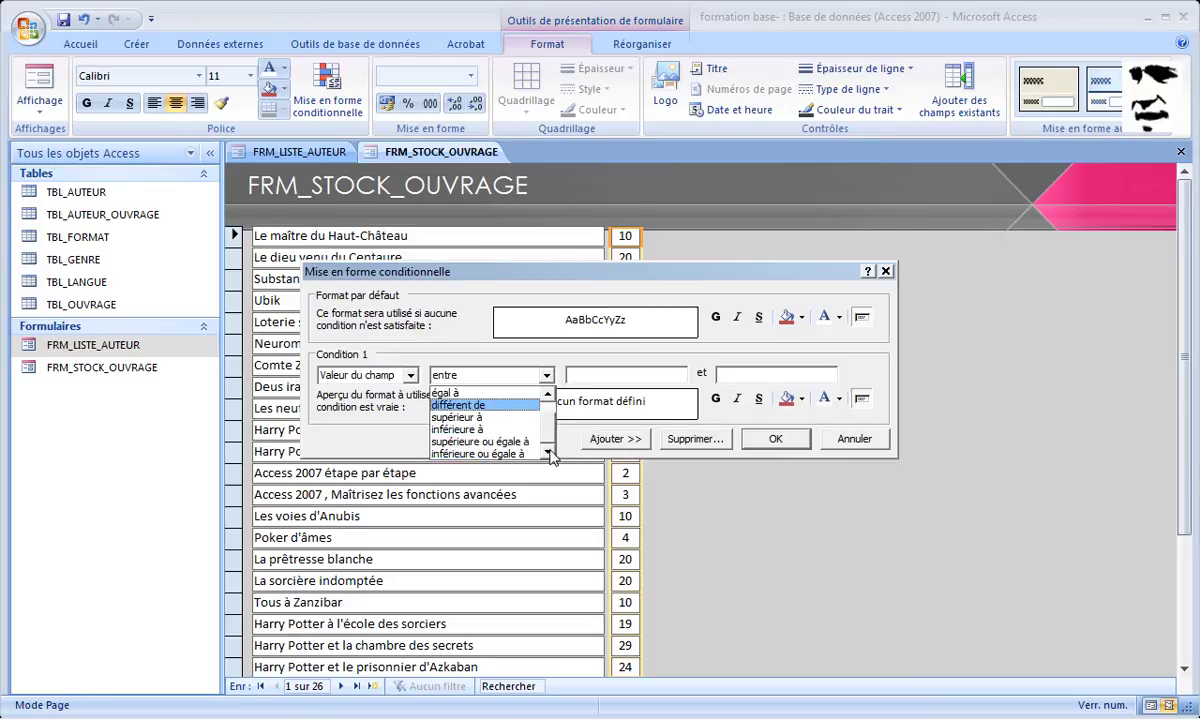
scroll(525, 428, up, 1)
scroll(558, 445, down, 1)
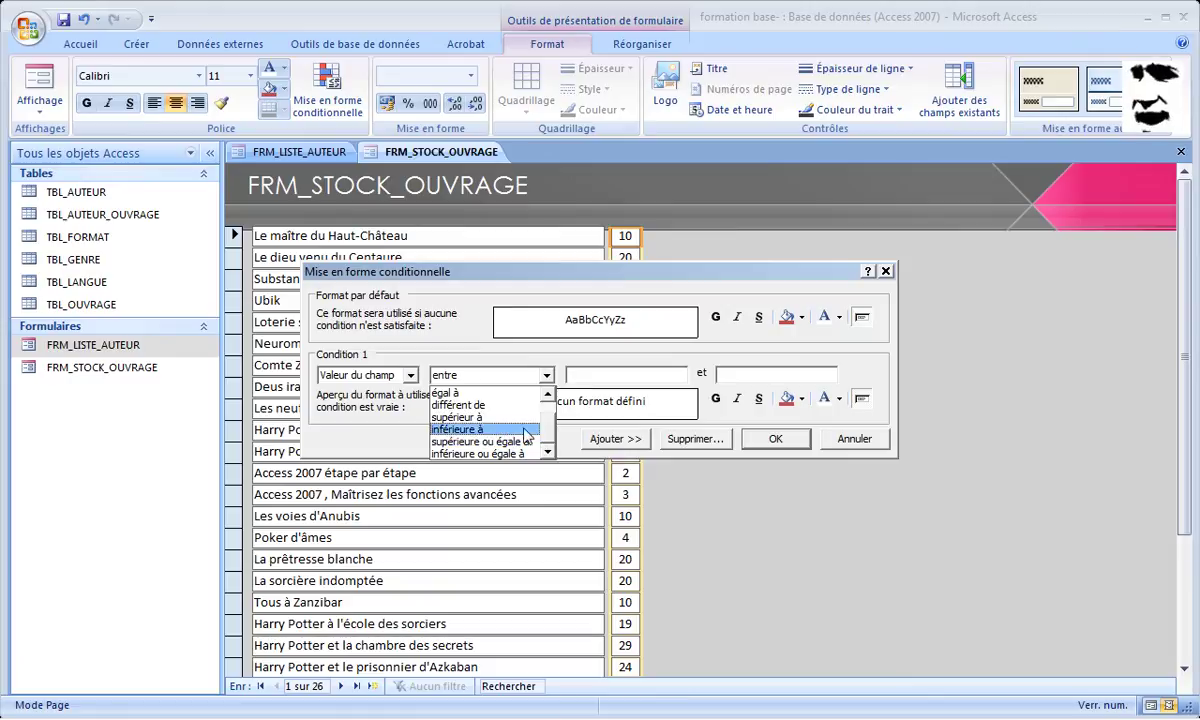
click(525, 430)
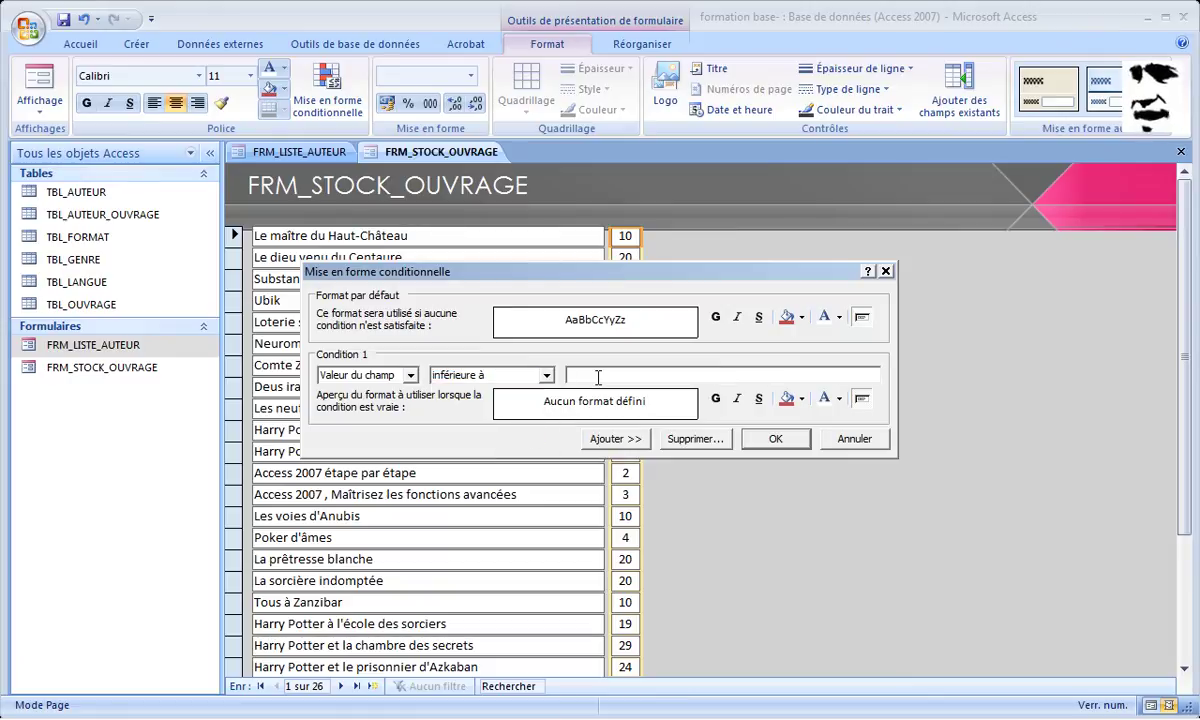
text(5)
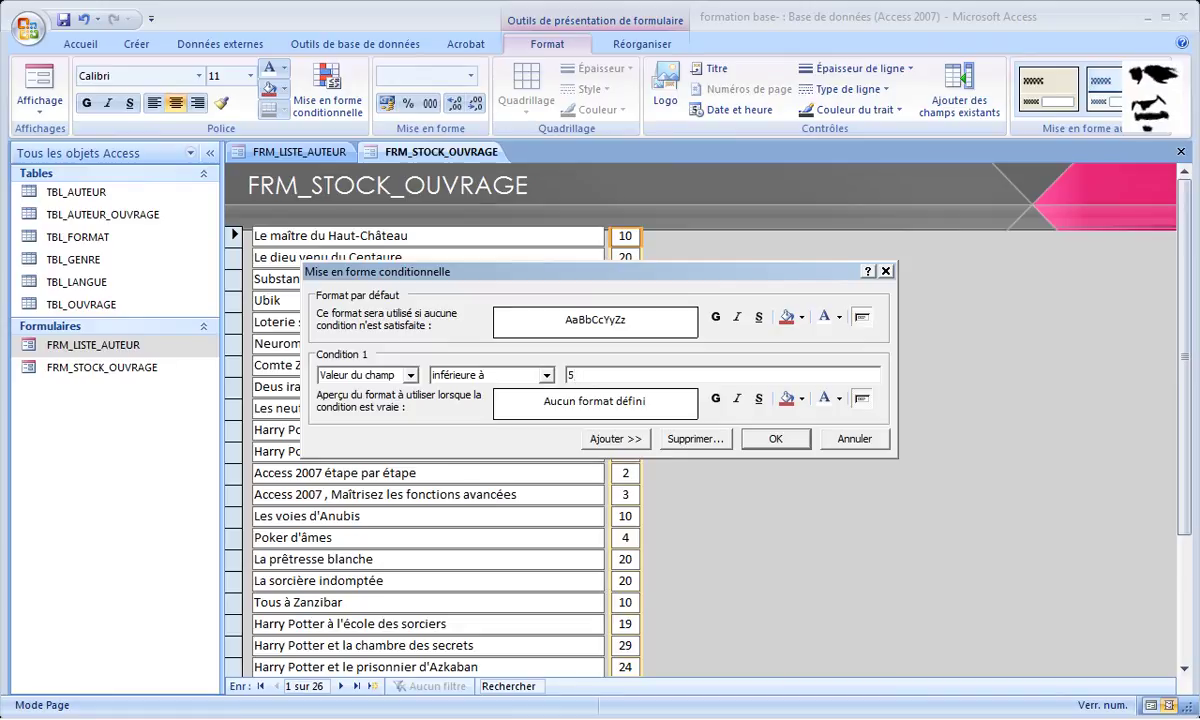
Step: Give the low-stock condition a muted red background with bold white text and apply the conditional format
click(801, 399)
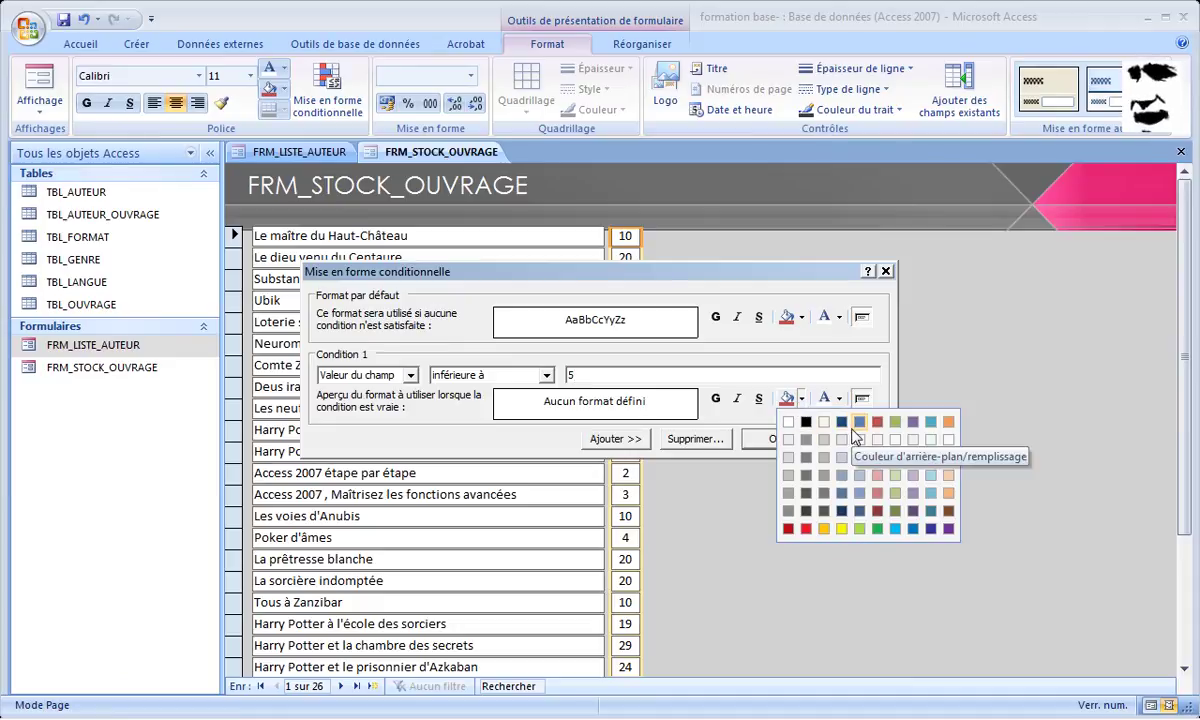
click(877, 424)
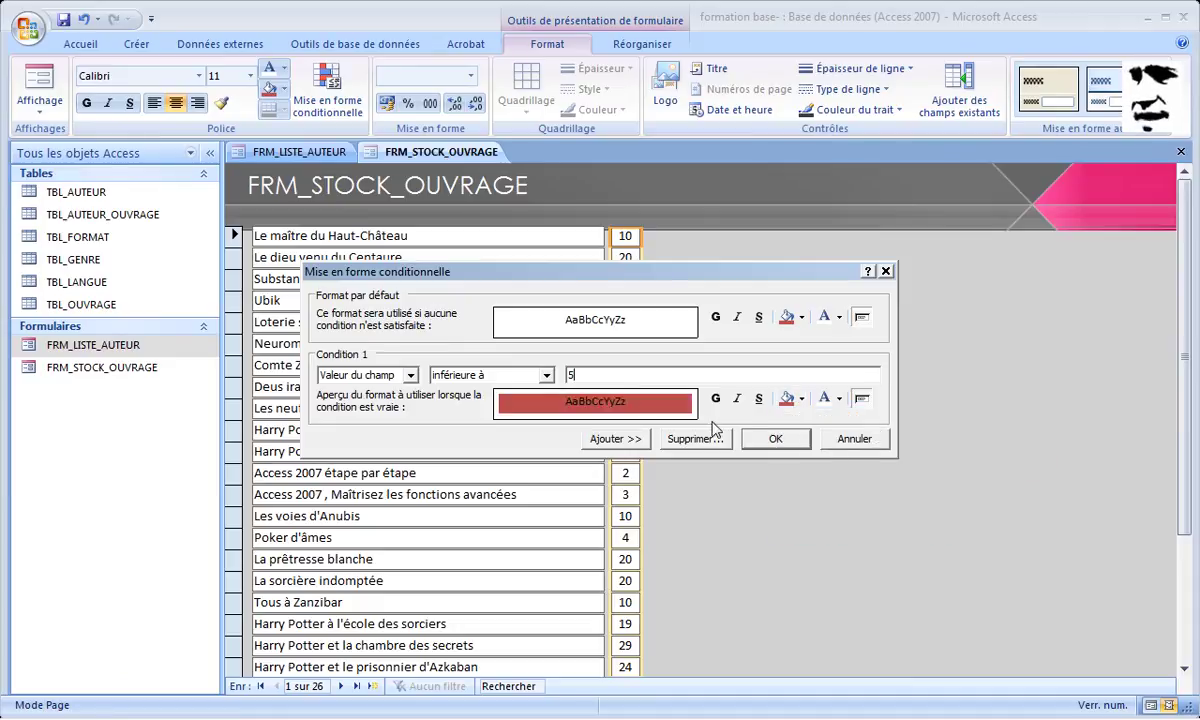
click(840, 404)
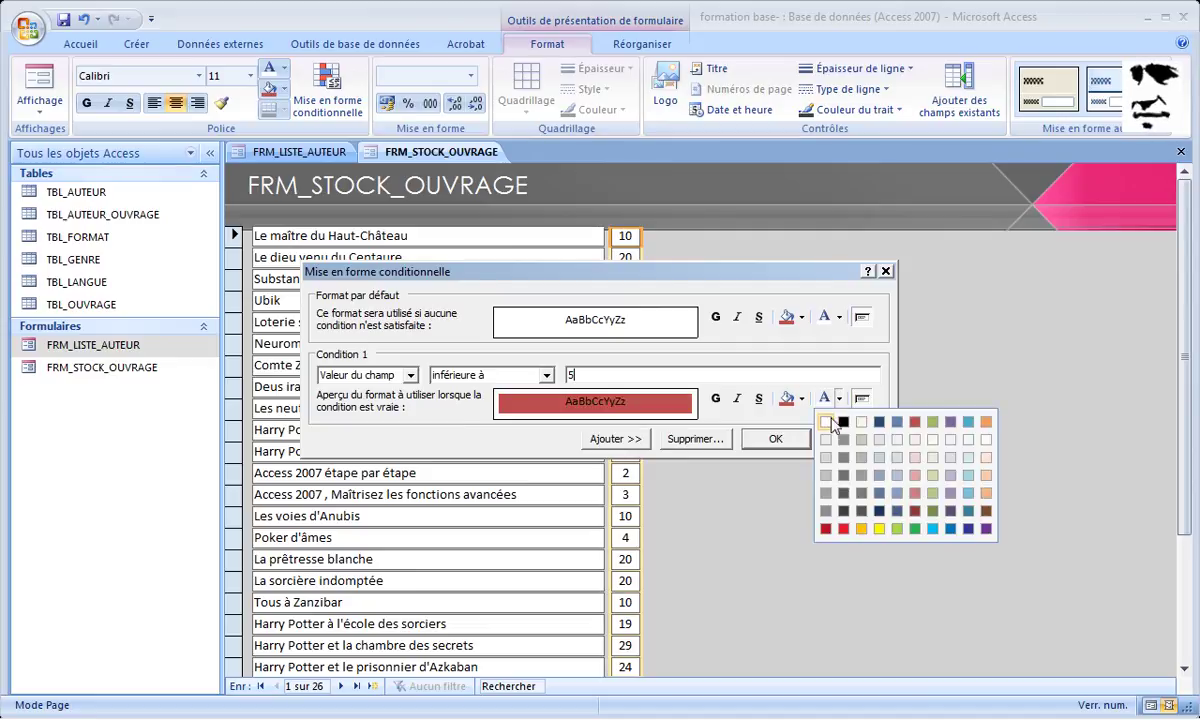
click(830, 419)
click(715, 399)
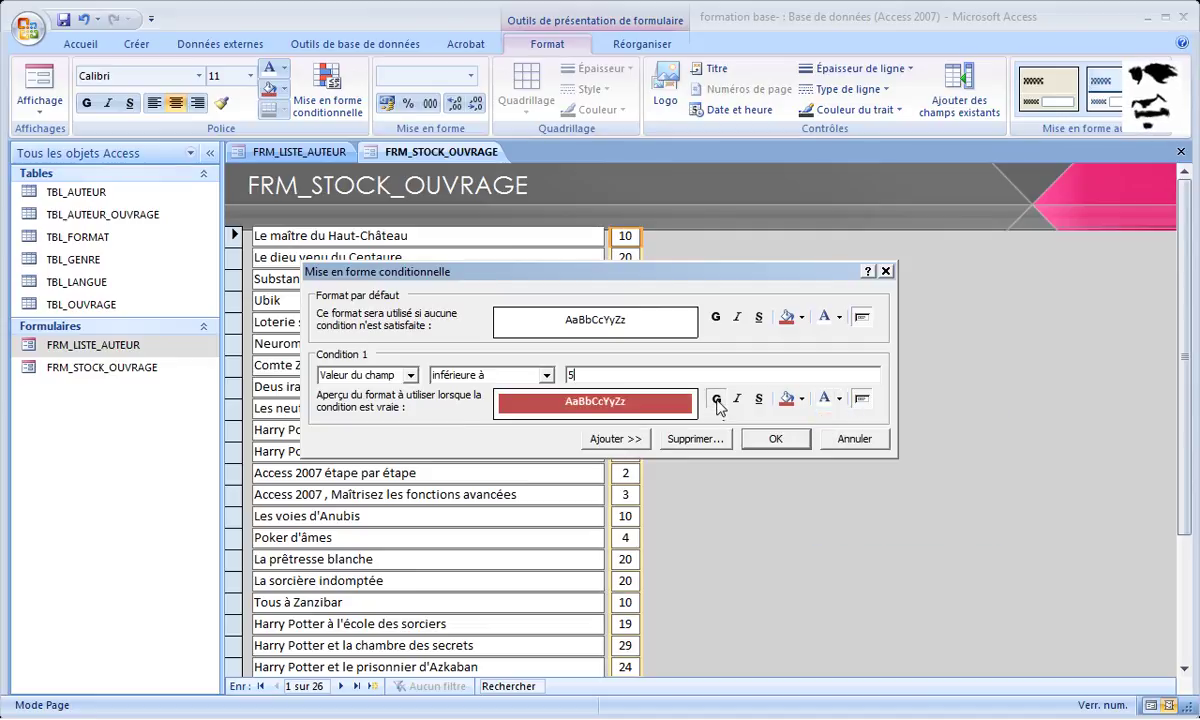
click(775, 439)
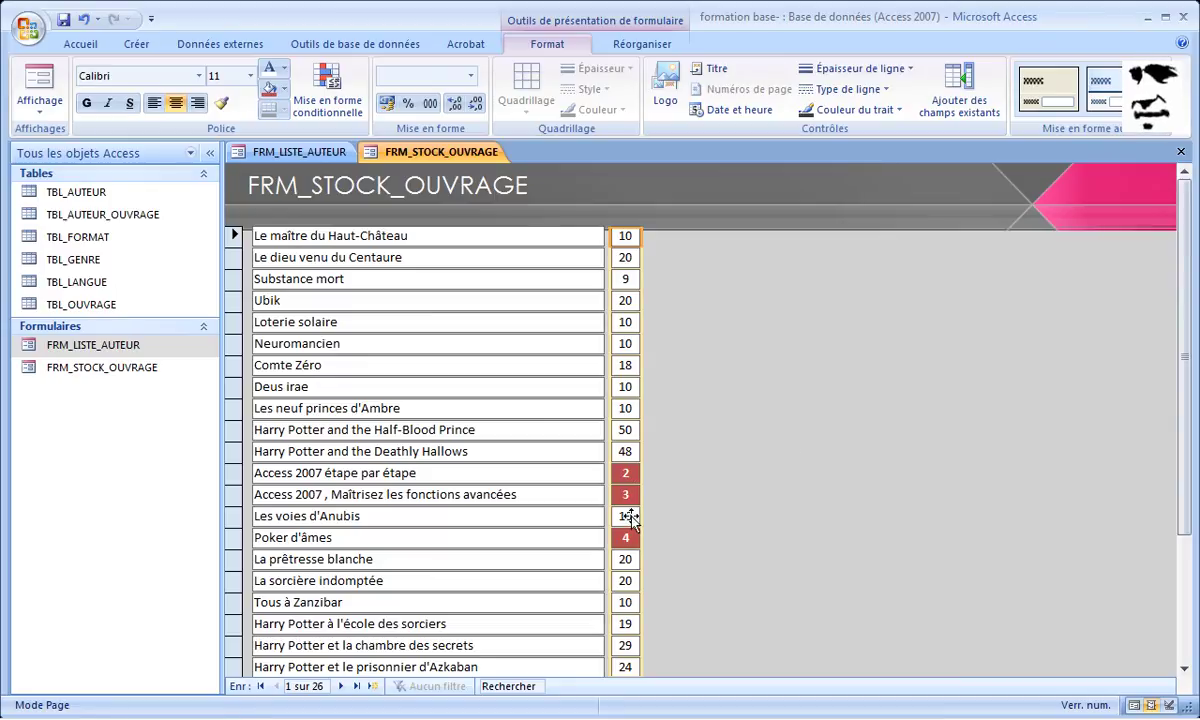
Step: Add a second condition to the stock quantity column for field values greater than (supérieur à) 25
scroll(696, 511, down, 6)
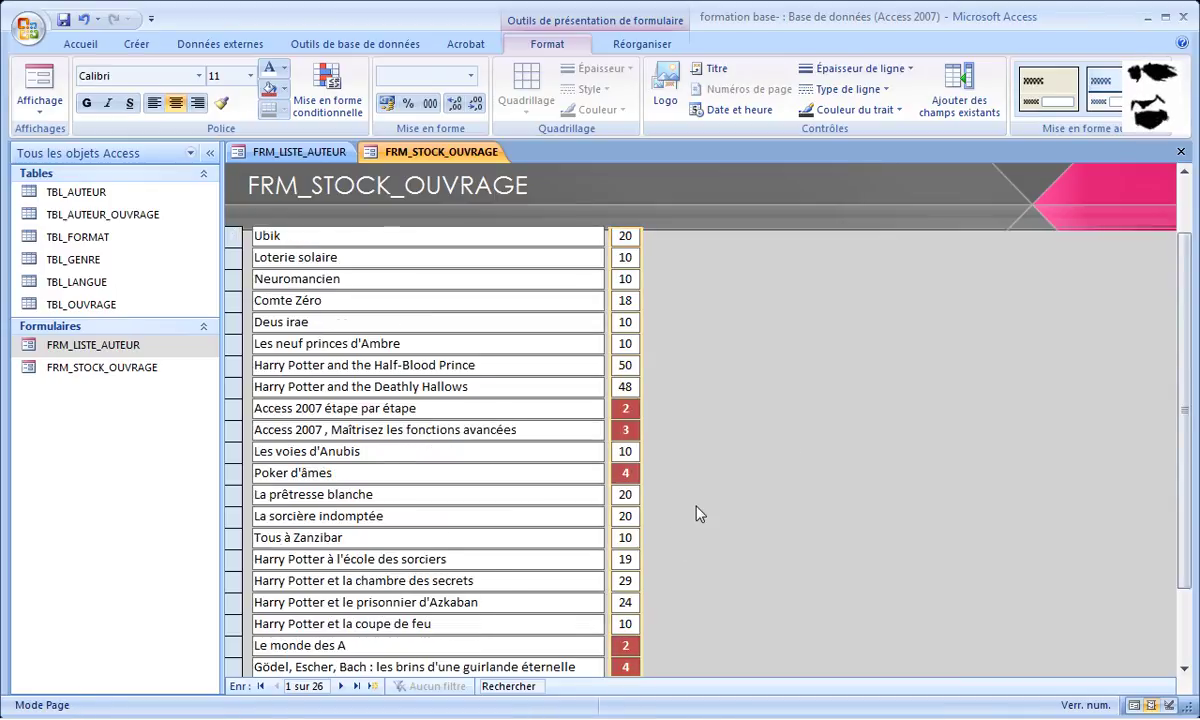
scroll(700, 514, down, 2)
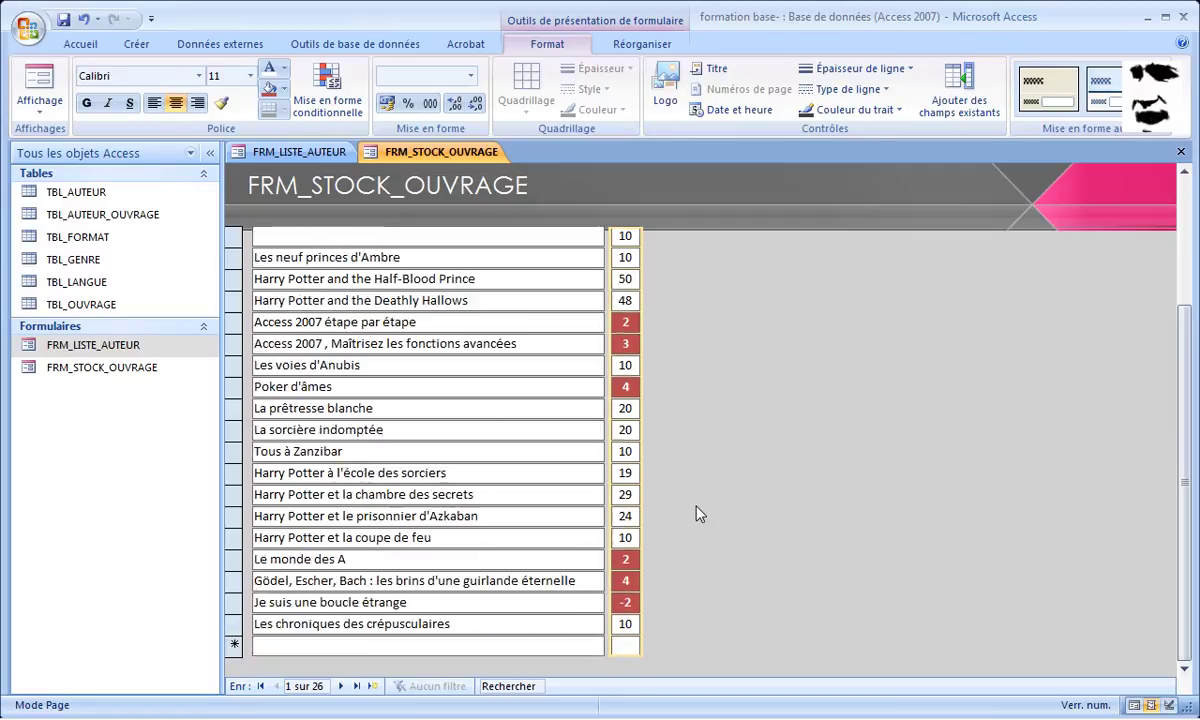
scroll(700, 514, up, 8)
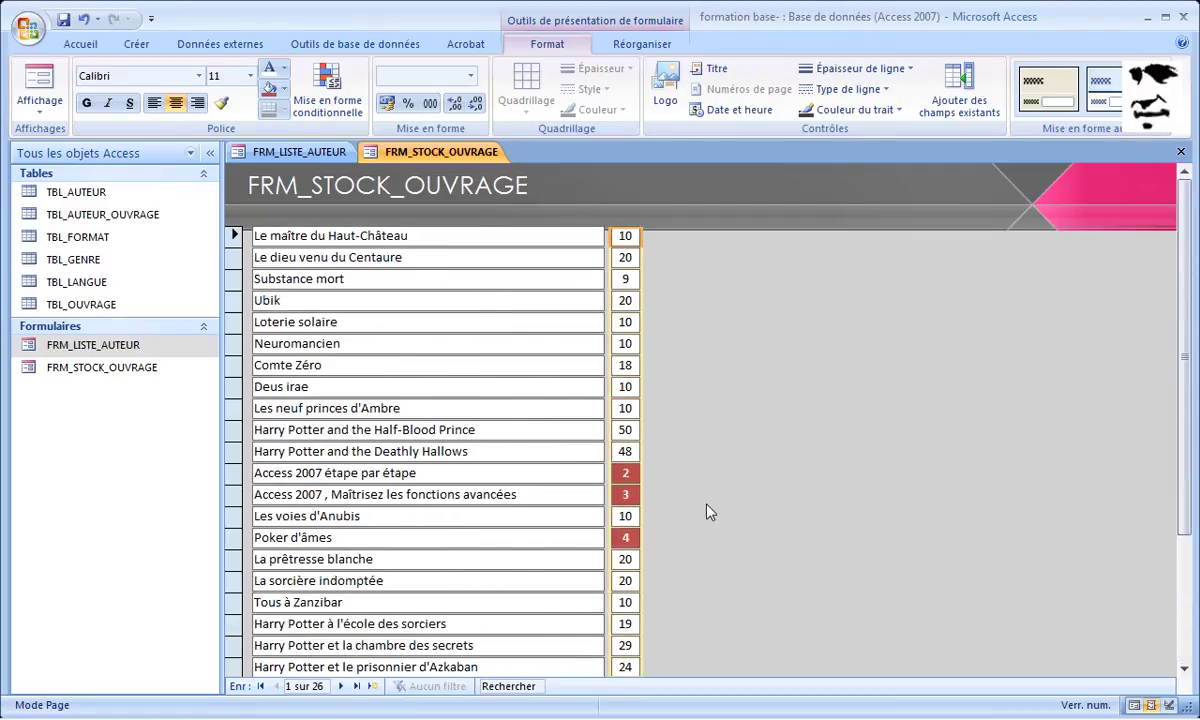
click(344, 120)
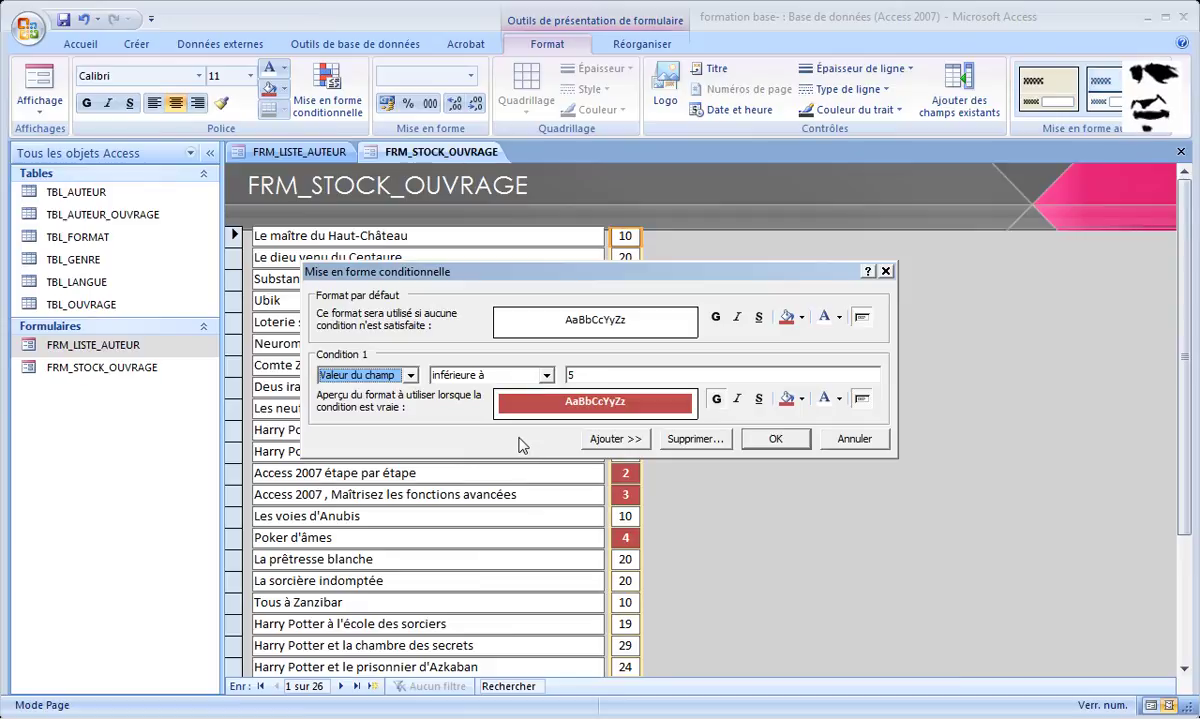
click(612, 439)
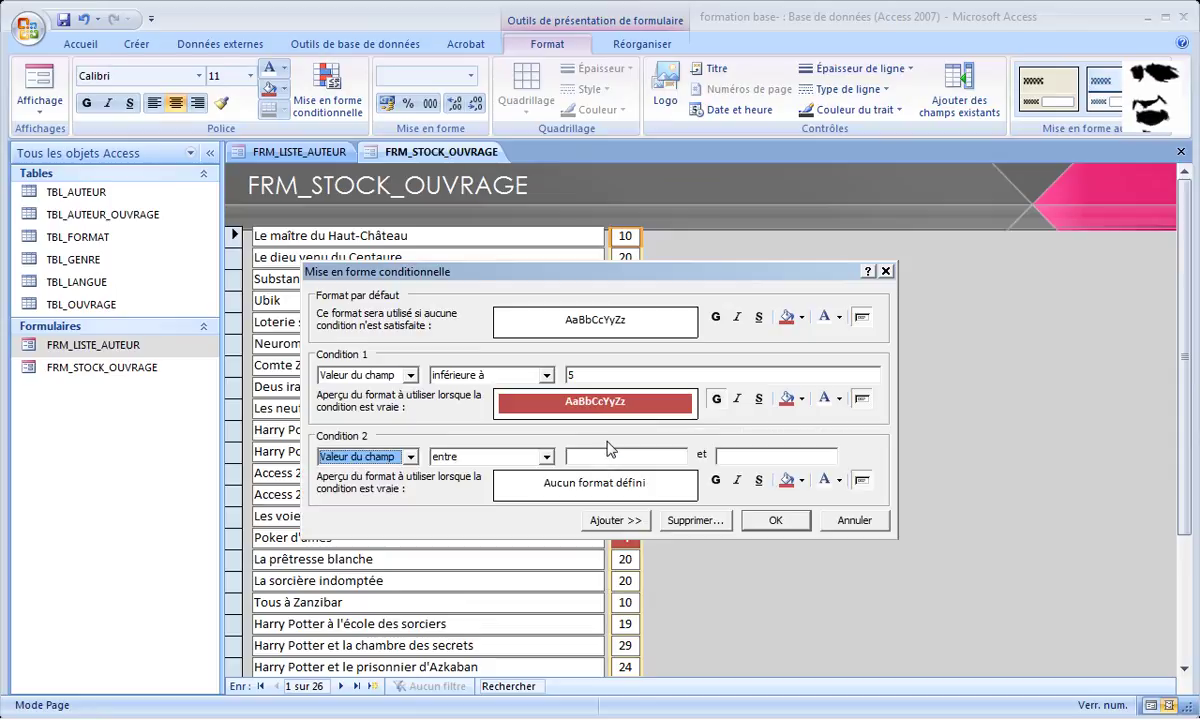
click(547, 458)
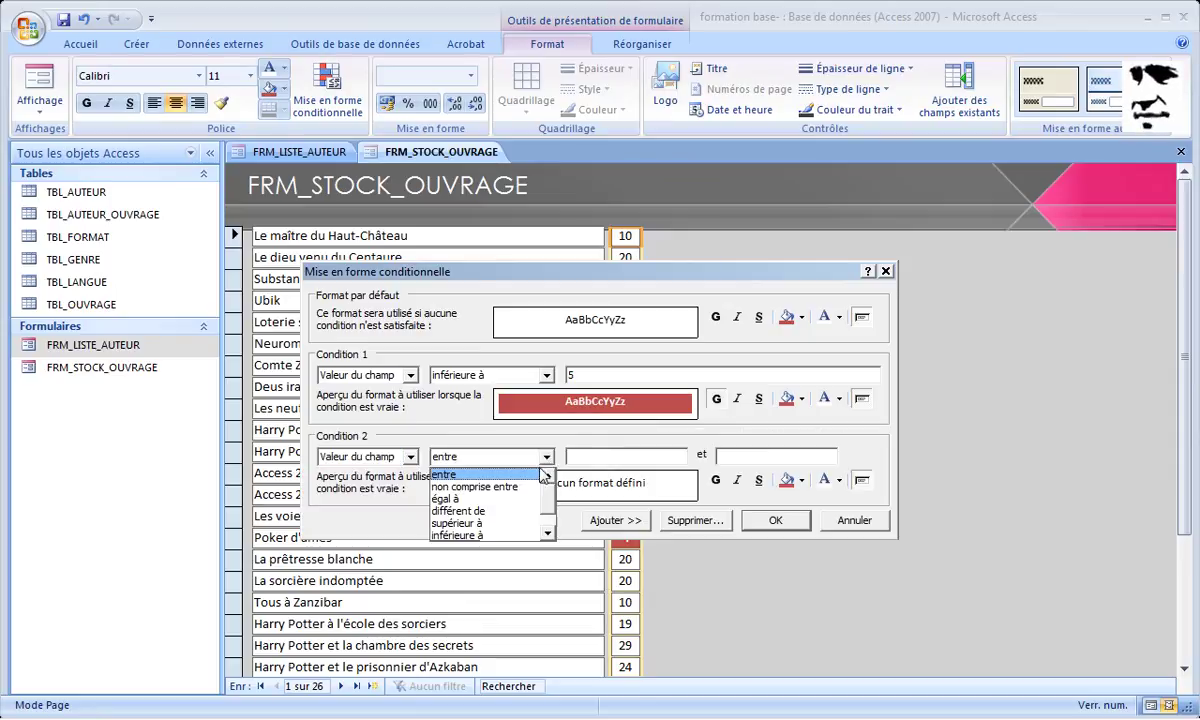
click(536, 523)
click(617, 456)
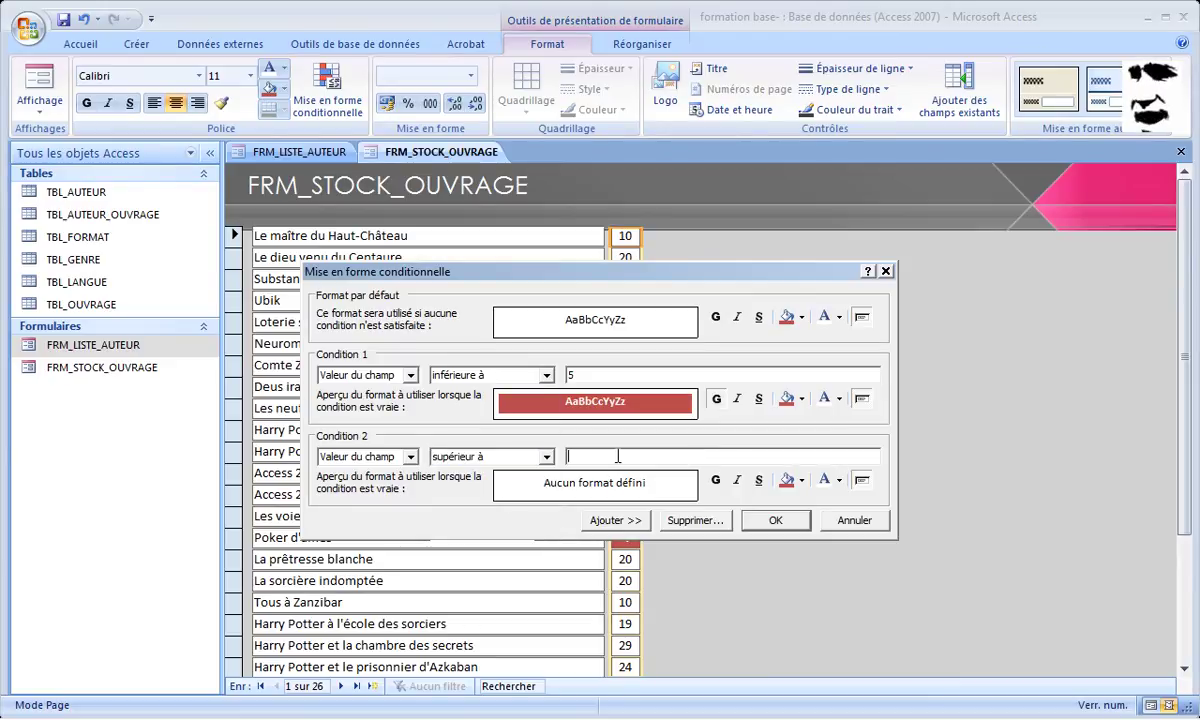
text(25)
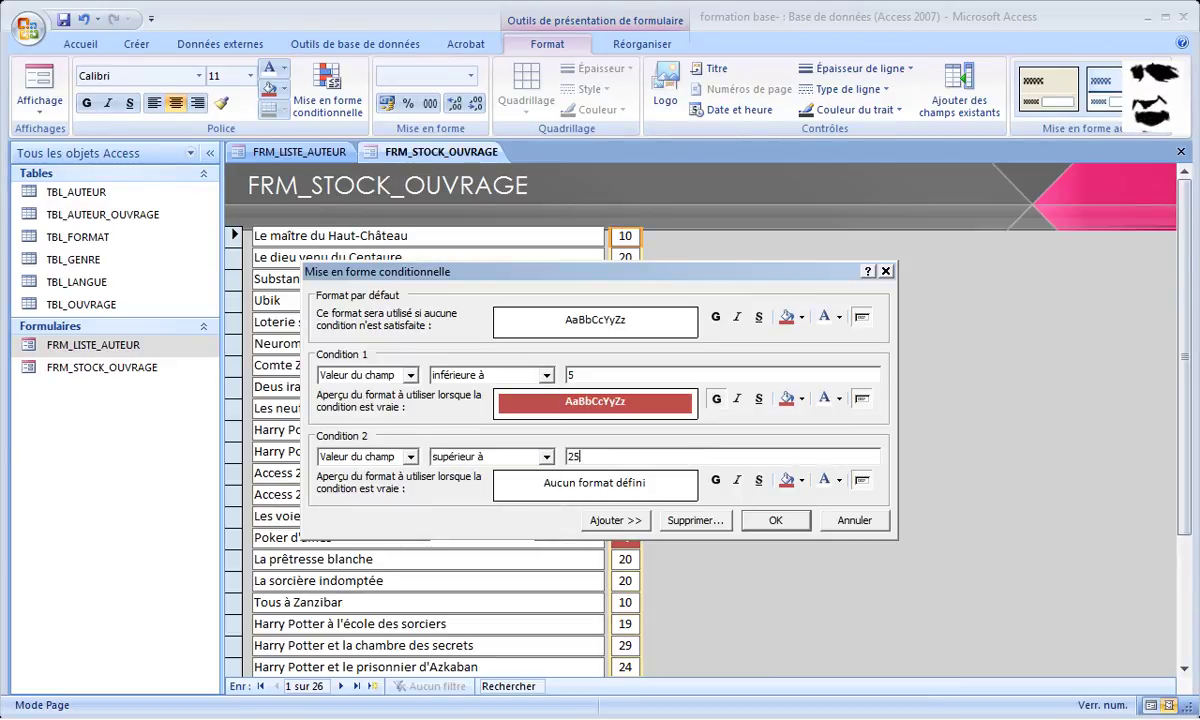
Step: Give the high-stock condition (supérieur à 25) an olive green background with bold white text, apply it and review the stock list
click(801, 481)
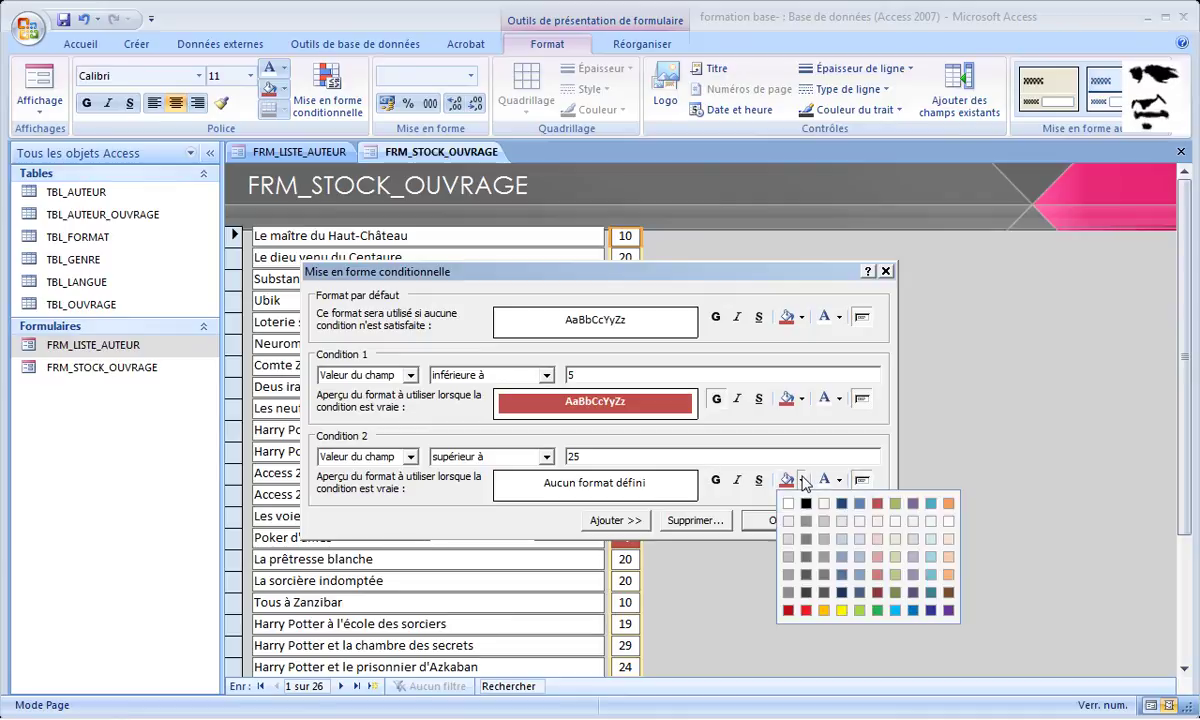
click(895, 504)
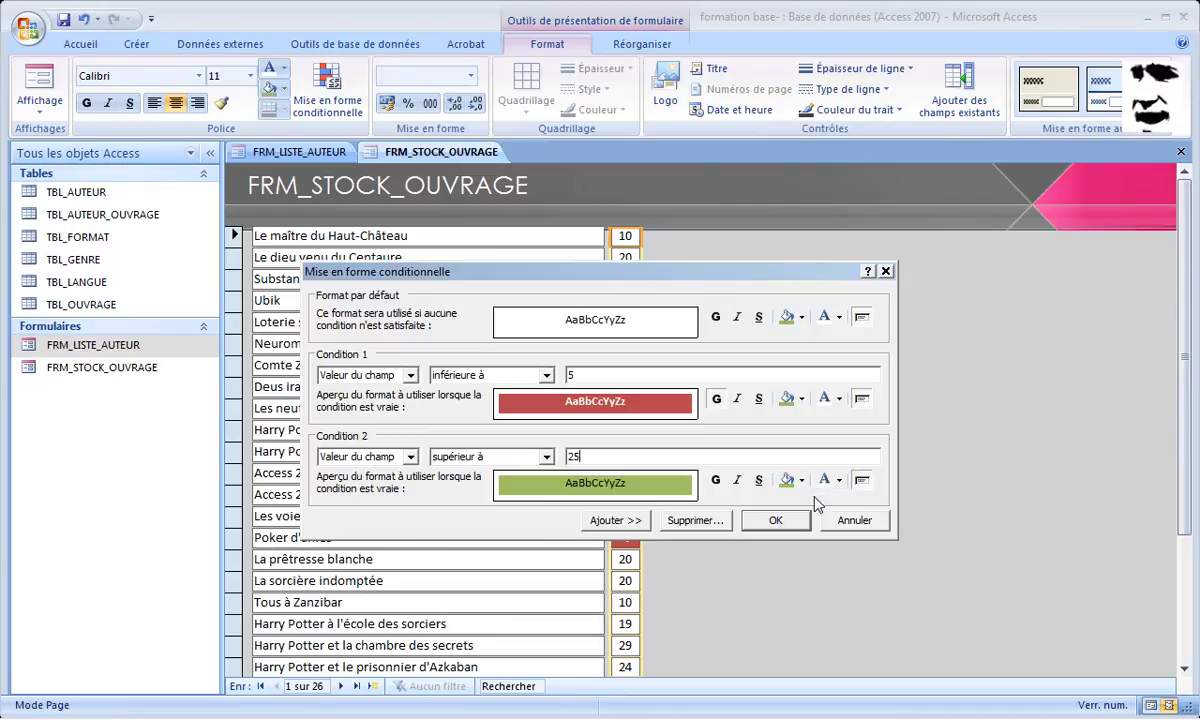
click(840, 482)
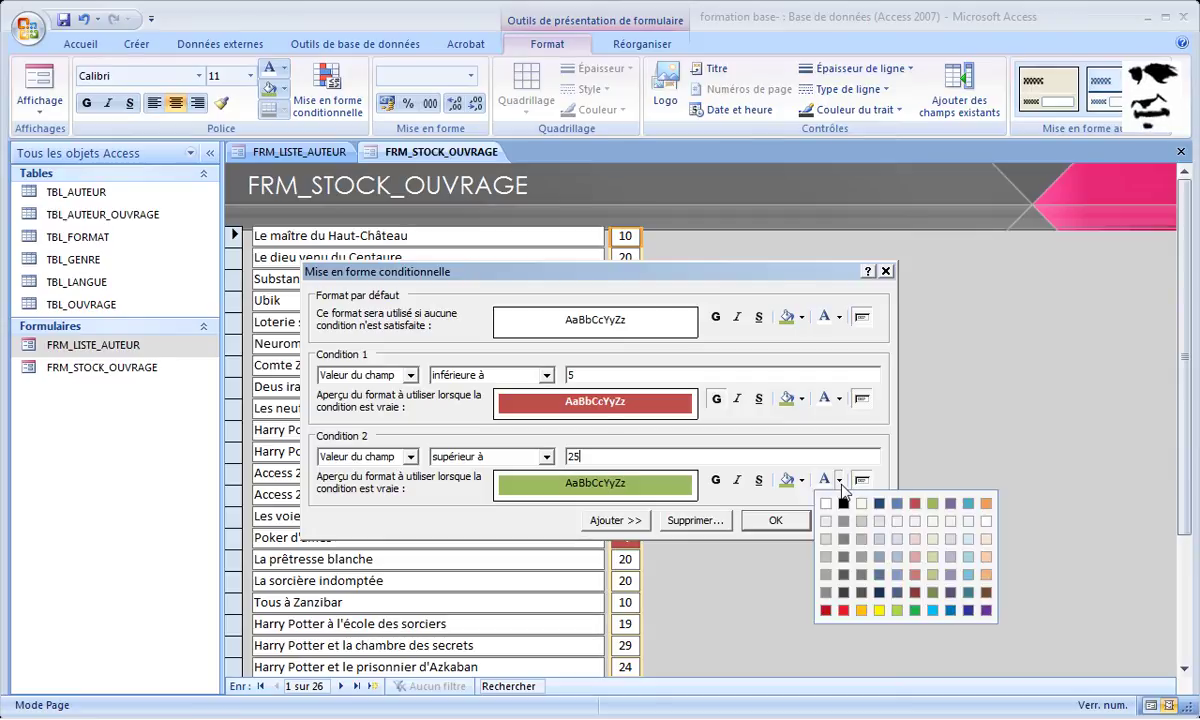
click(825, 503)
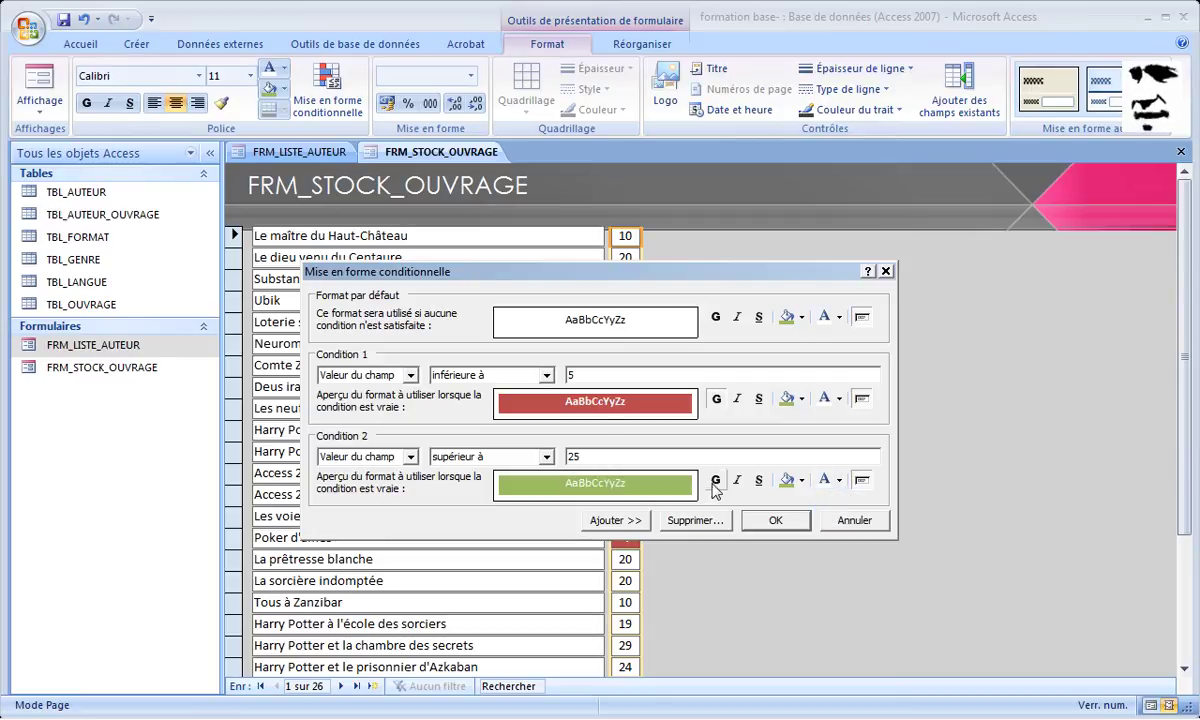
click(778, 521)
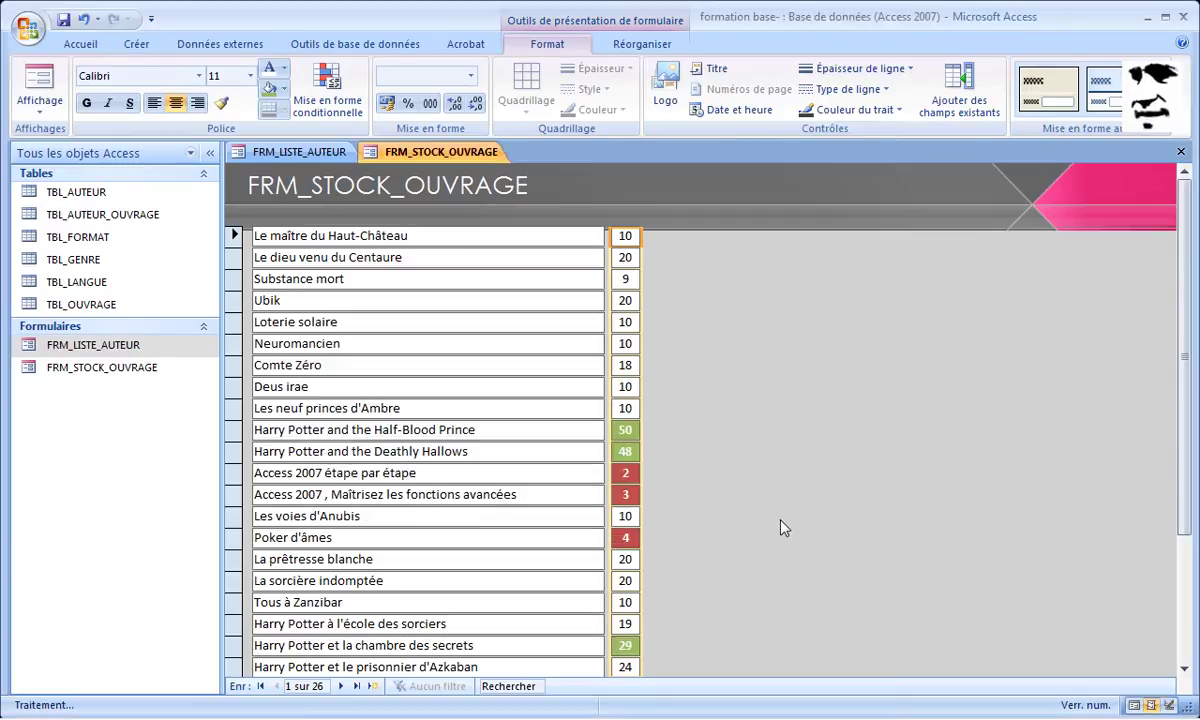
scroll(785, 502, down, 3)
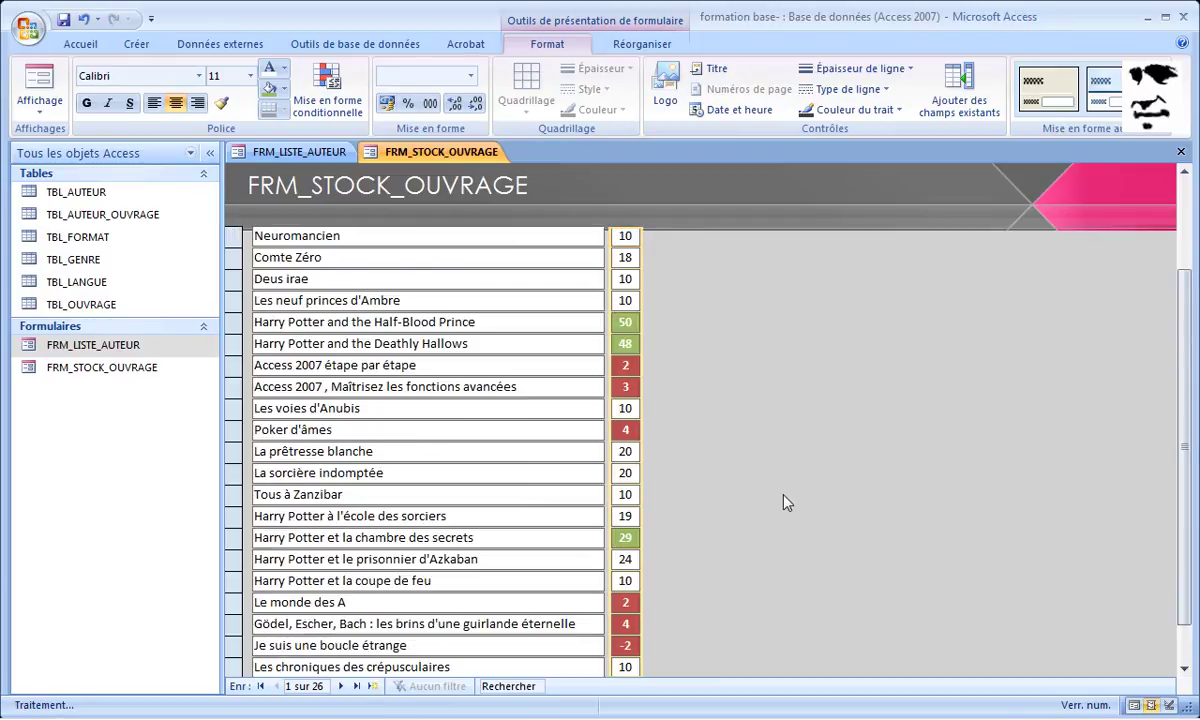
scroll(785, 502, up, 4)
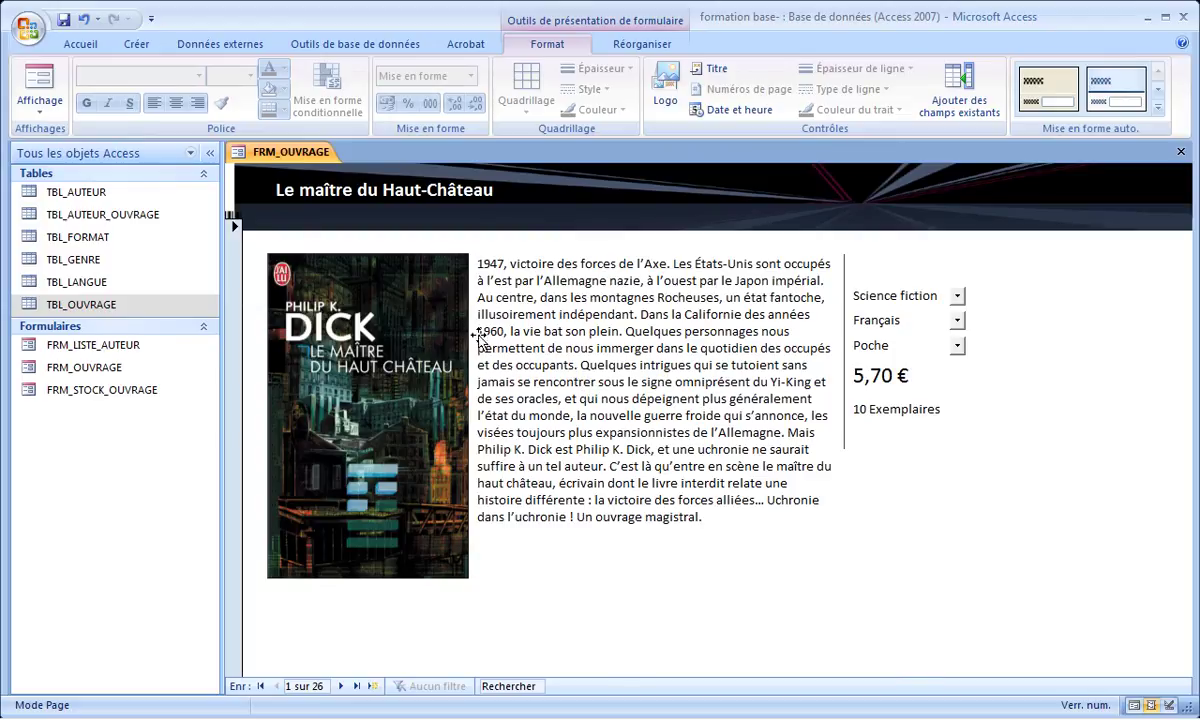
Step: In FRM_OUVRAGE's design view, set the form's Afficher sélecteur property to Non and return to form view
click(235, 400)
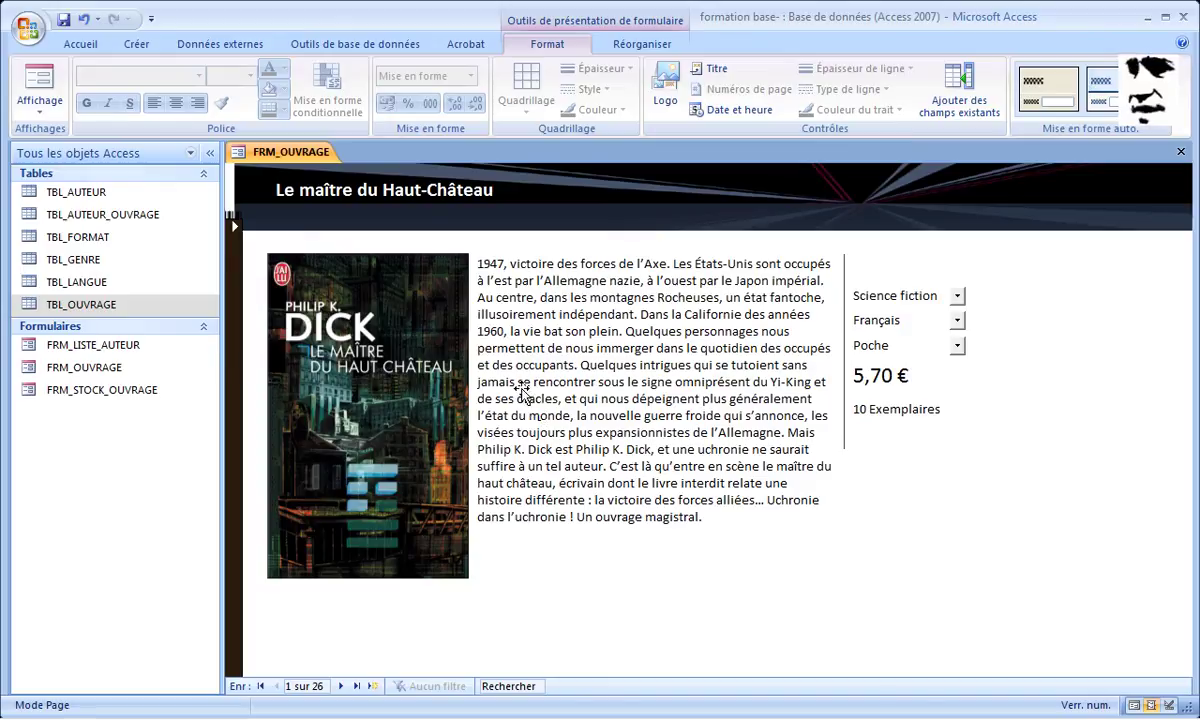
click(39, 105)
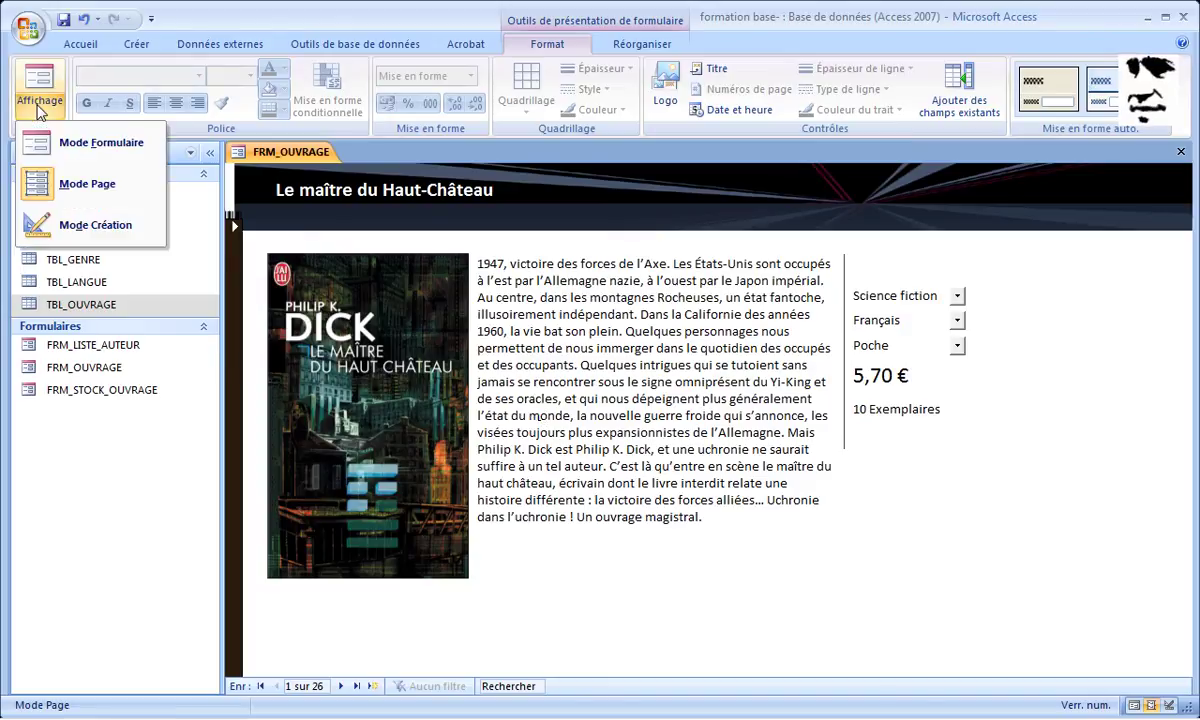
click(56, 224)
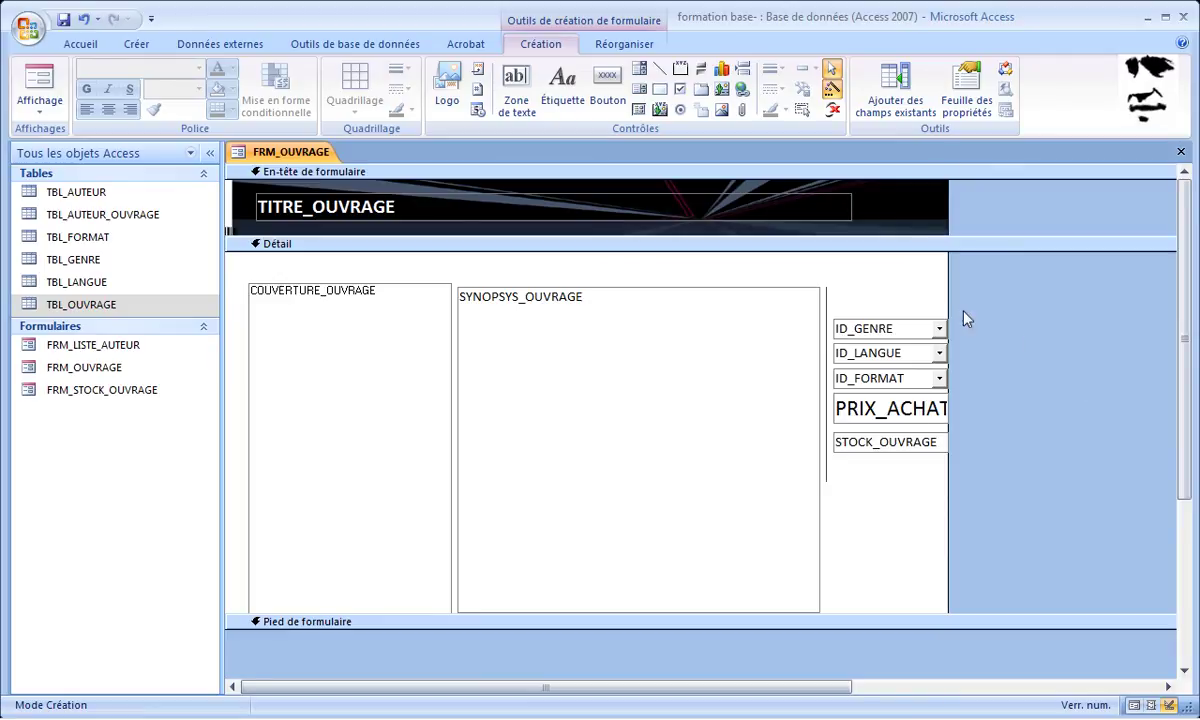
click(963, 88)
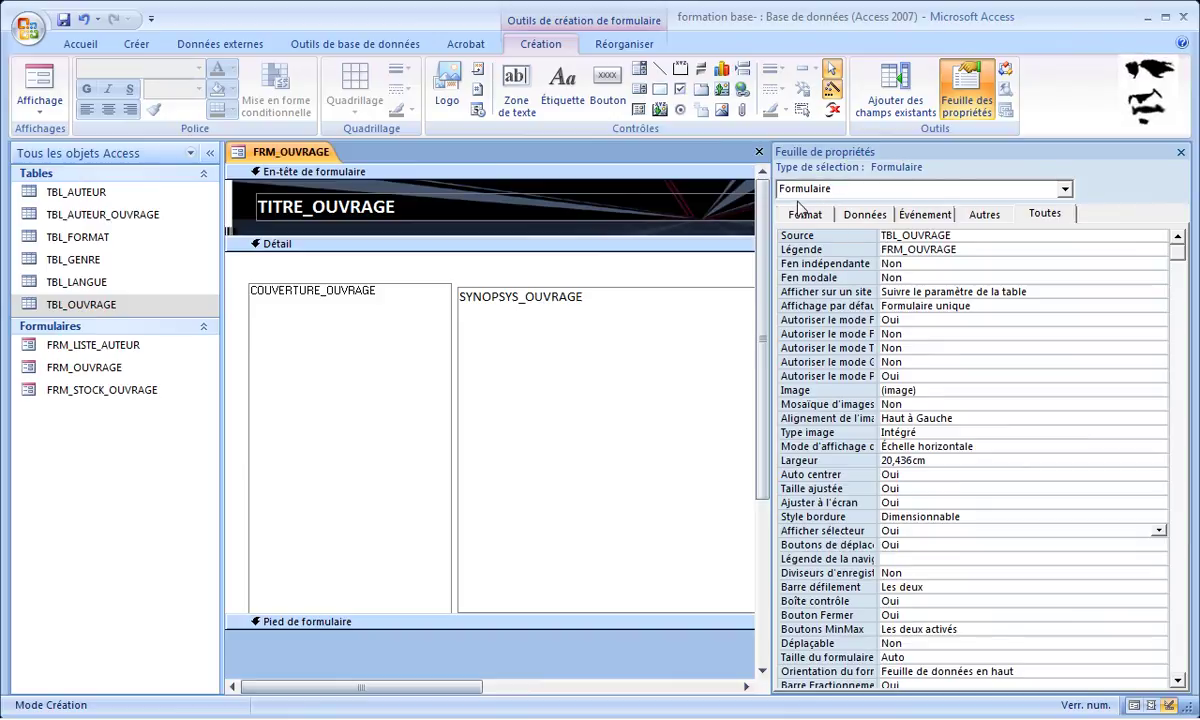
click(889, 530)
click(1158, 530)
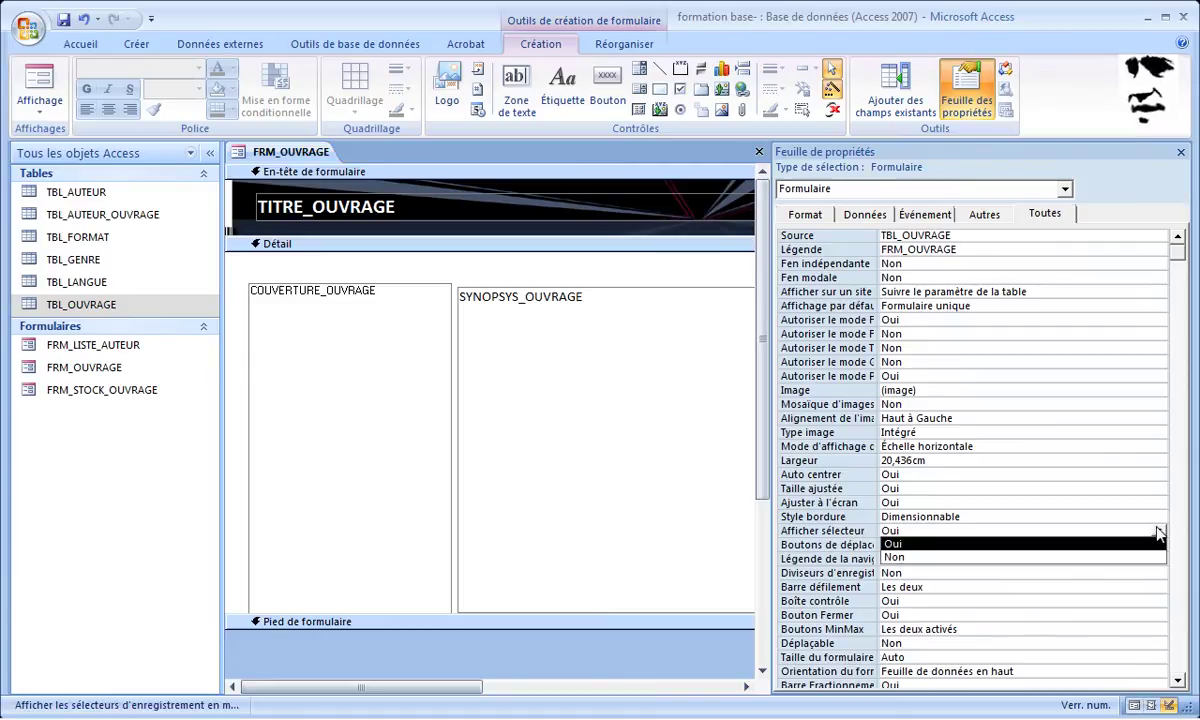
click(1117, 560)
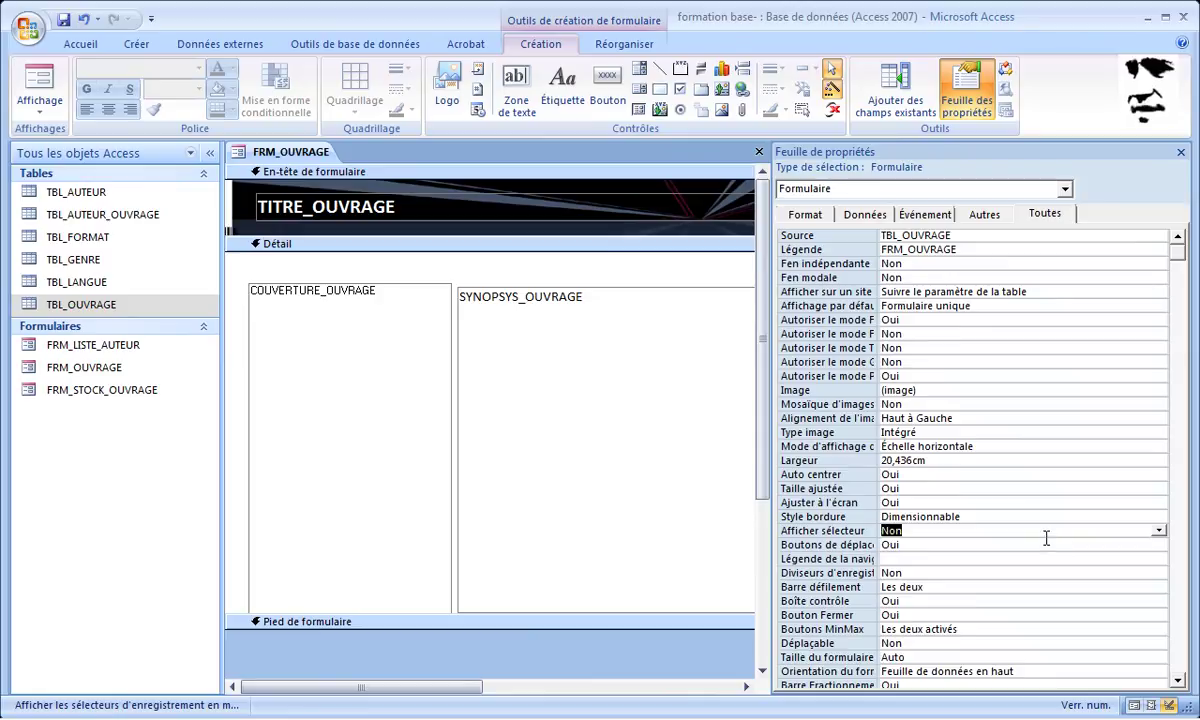
click(588, 418)
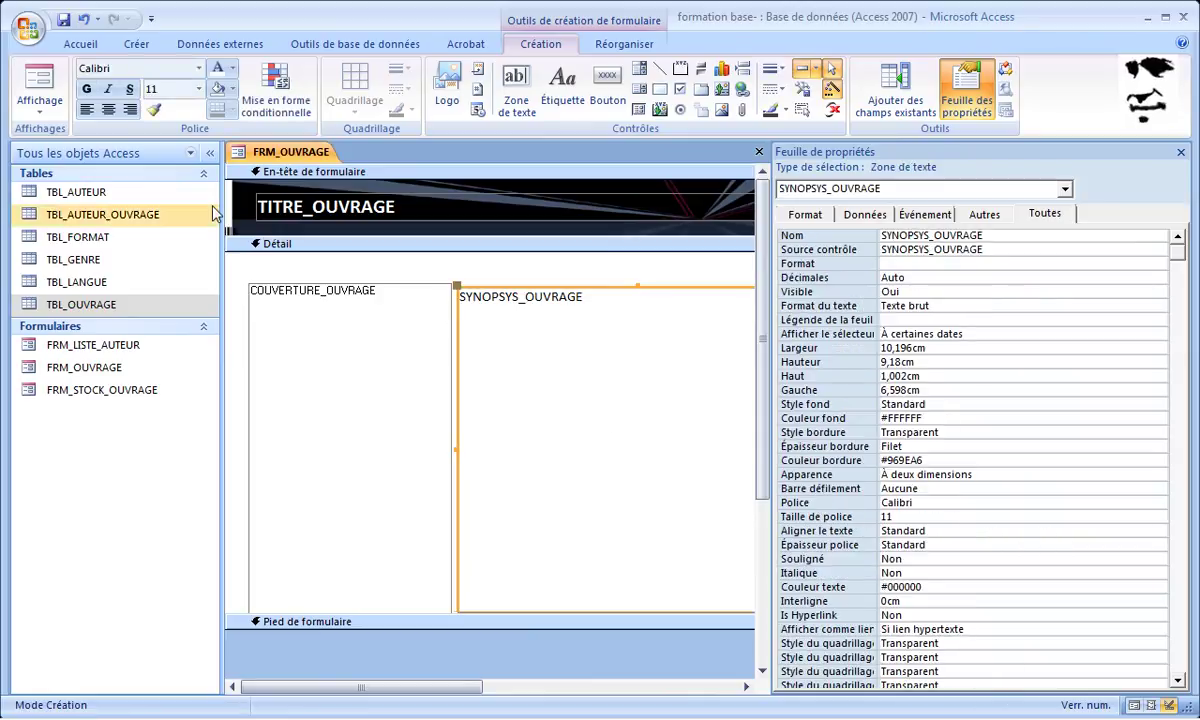
click(40, 82)
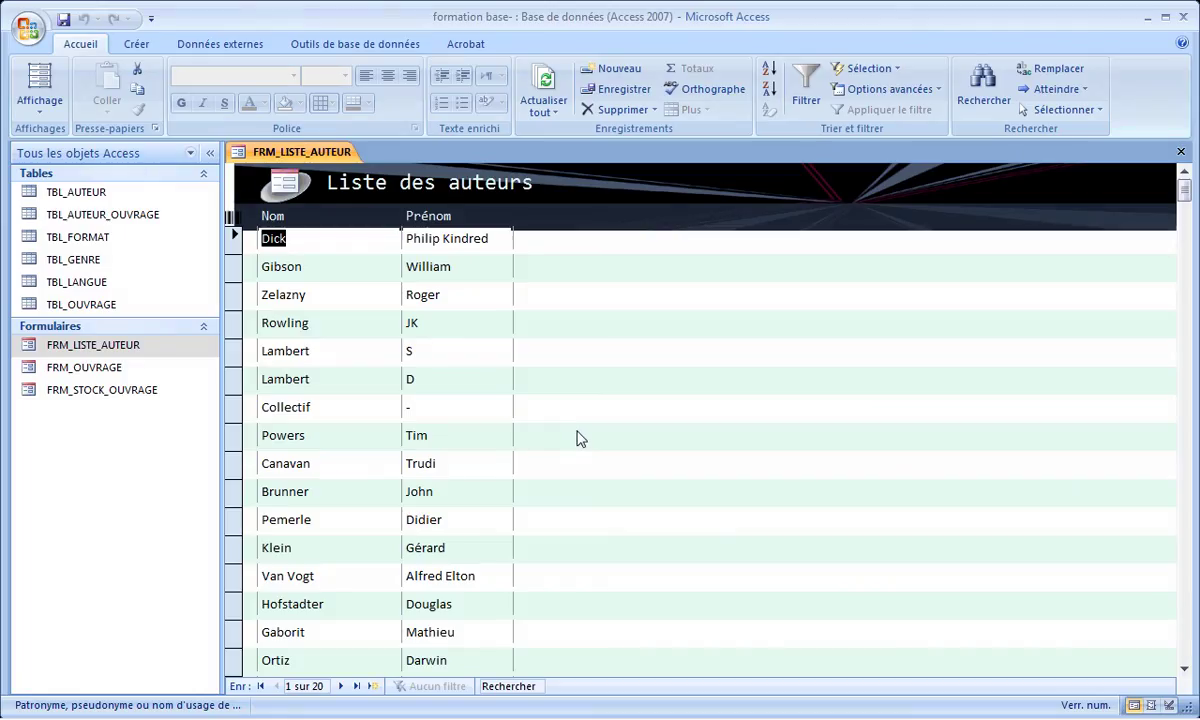
Step: Try the record selectors in FRM_LISTE_AUTEUR on the fourth and seventh authors, and move two records forward with the record navigation
click(234, 345)
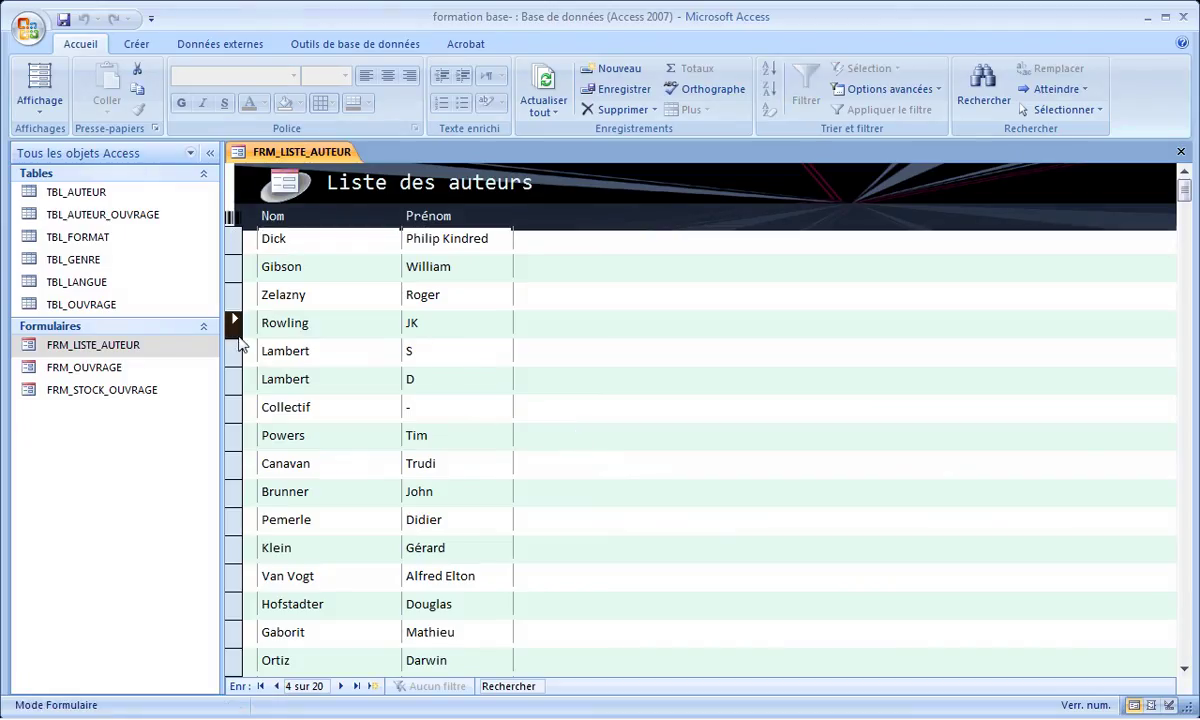
click(234, 403)
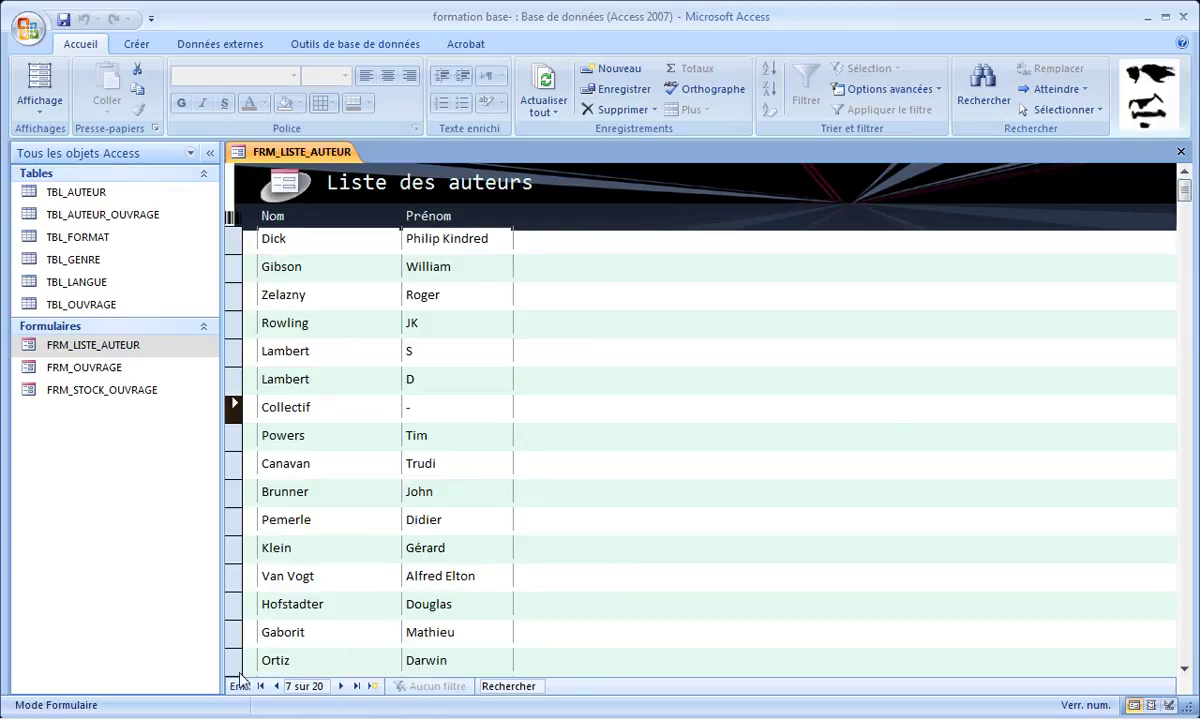
click(341, 686)
click(341, 686)
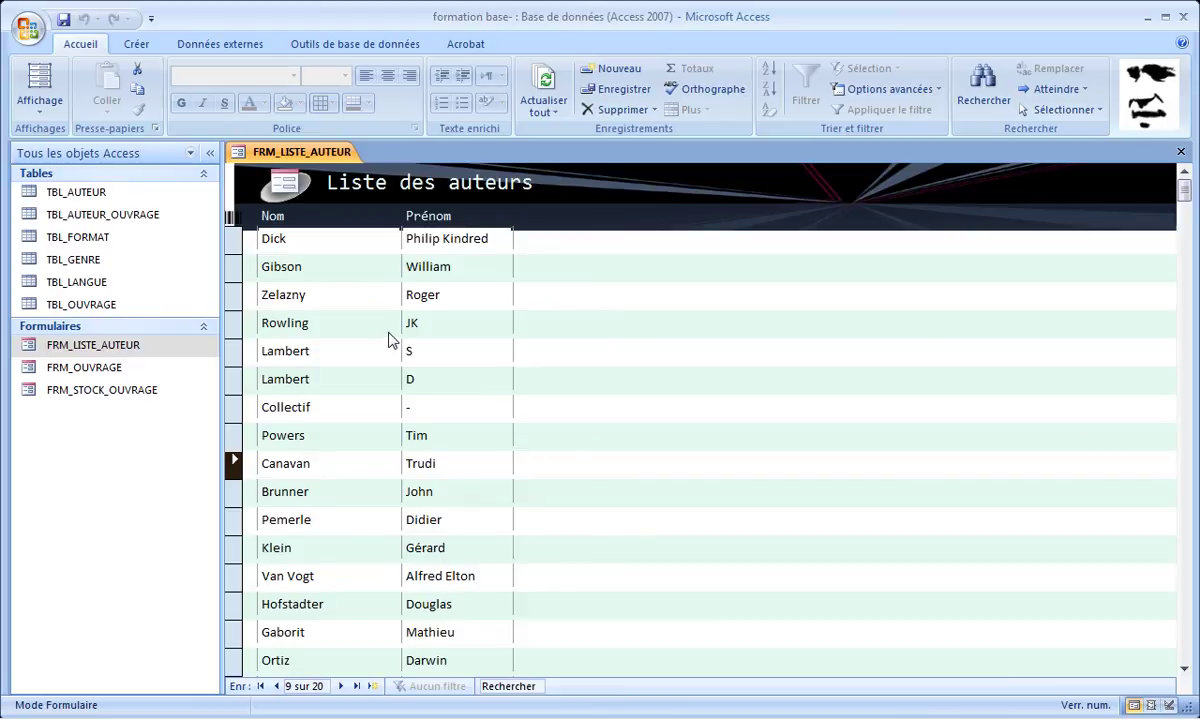
Step: In FRM_LISTE_AUTEUR's design view, set the form's Boutons de déplacement property to Non and return to form view
click(43, 101)
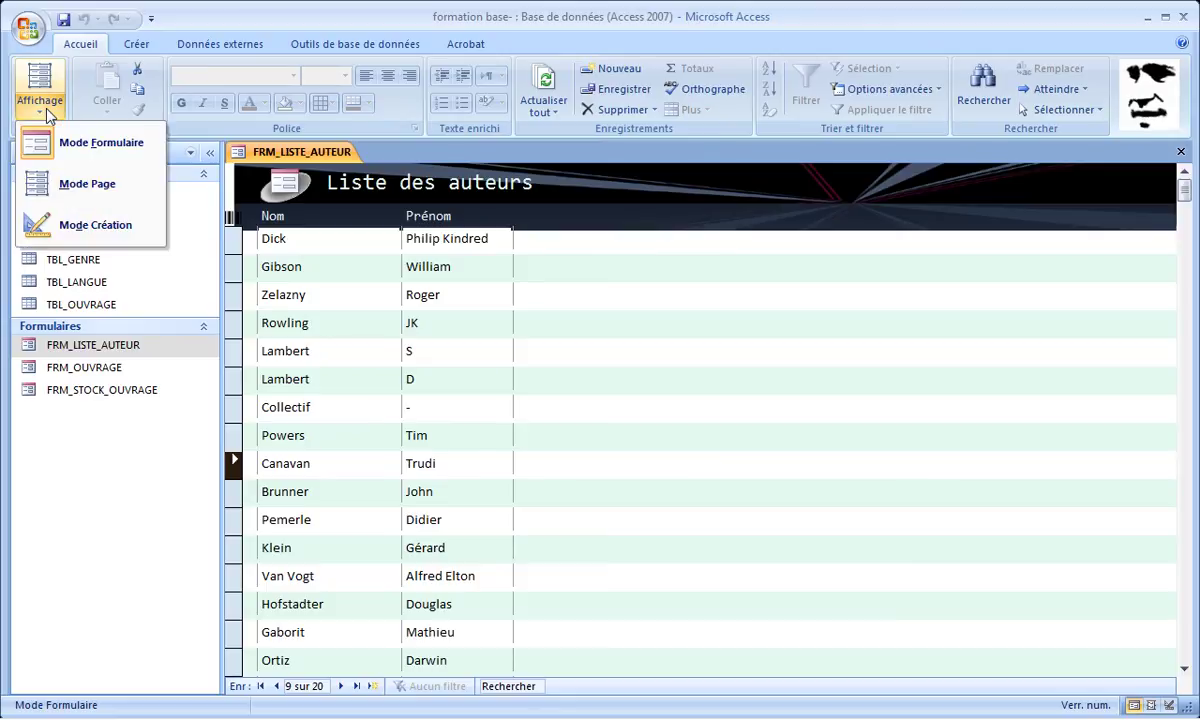
click(95, 225)
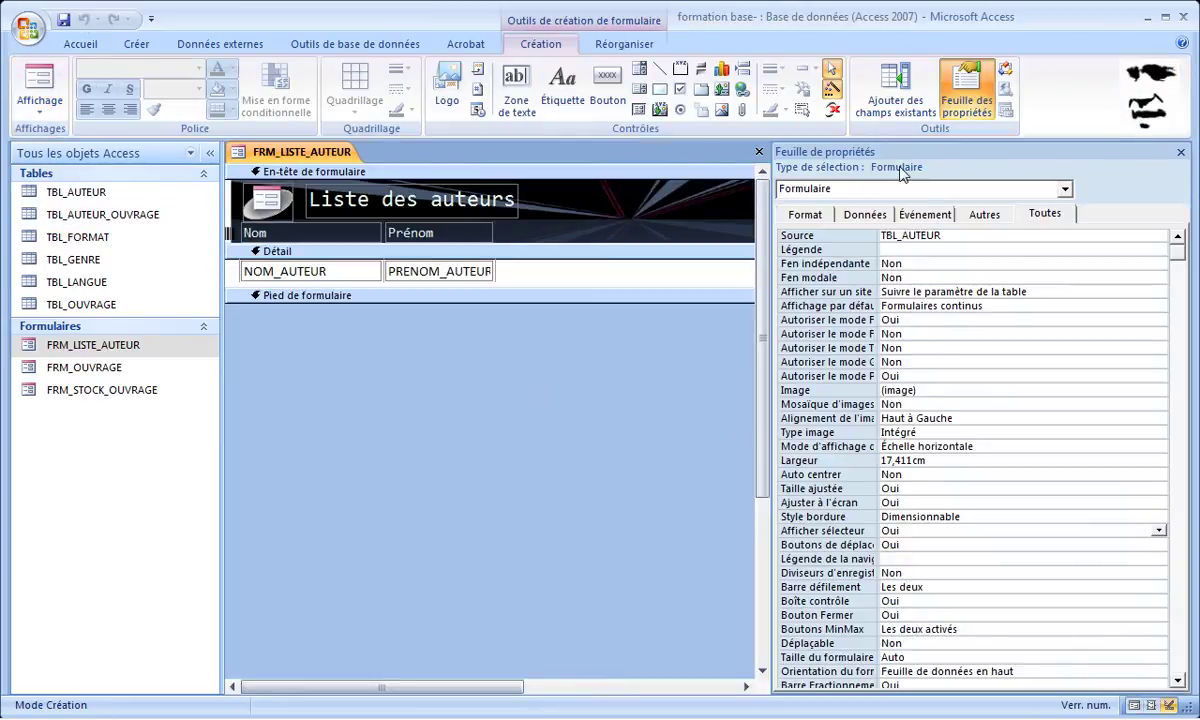
click(966, 105)
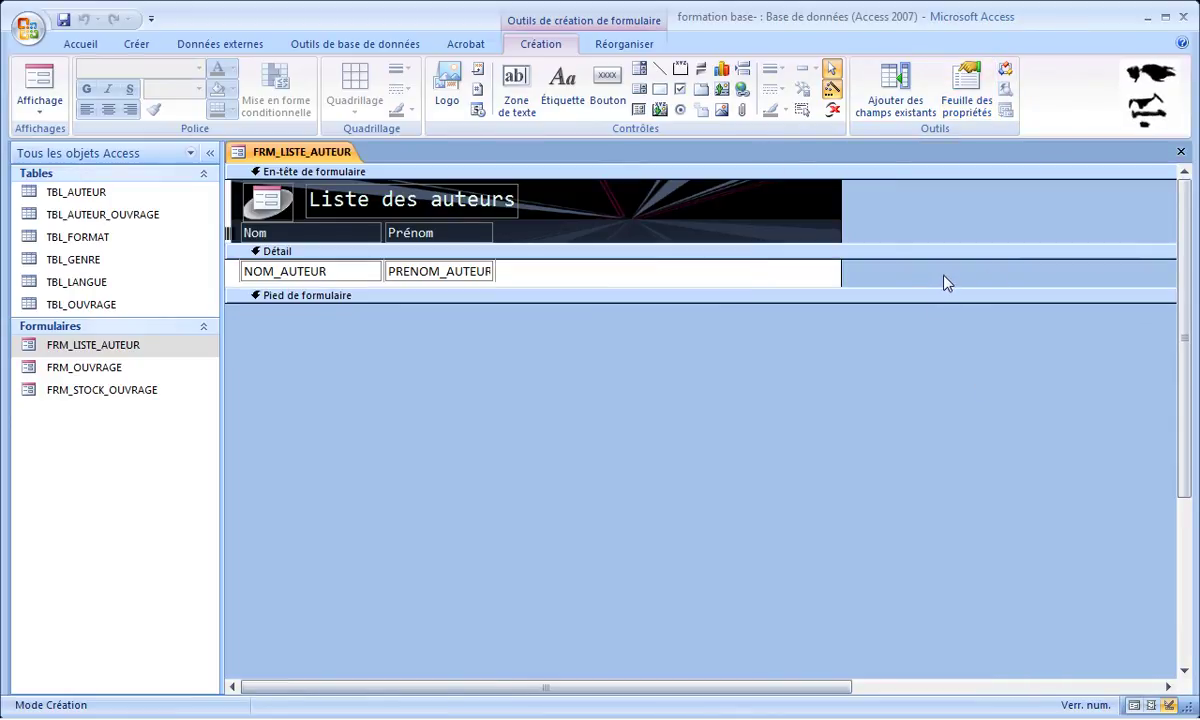
key(F4)
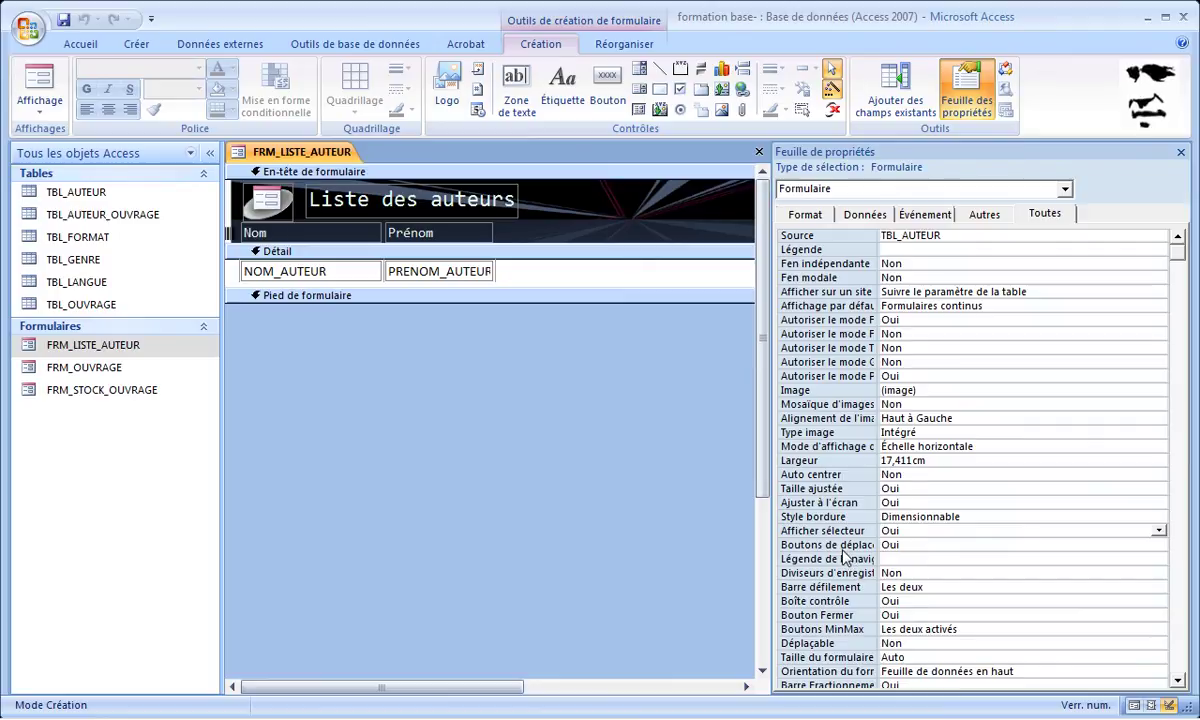
click(900, 546)
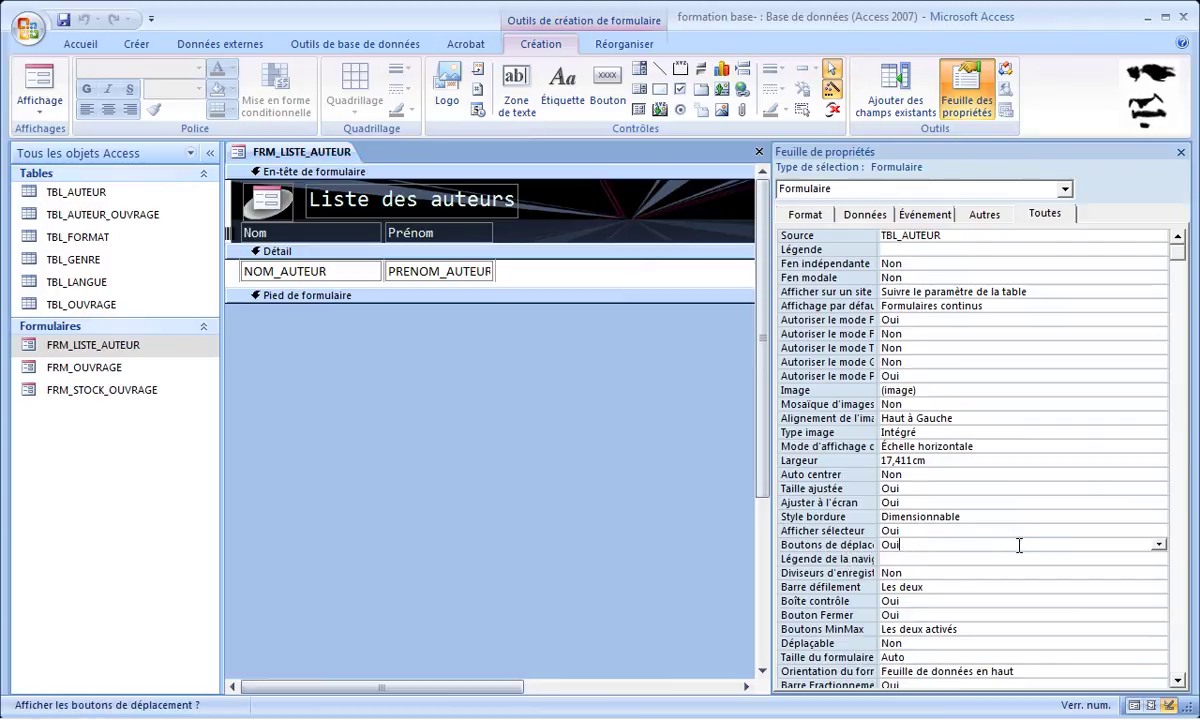
click(1159, 545)
click(1137, 572)
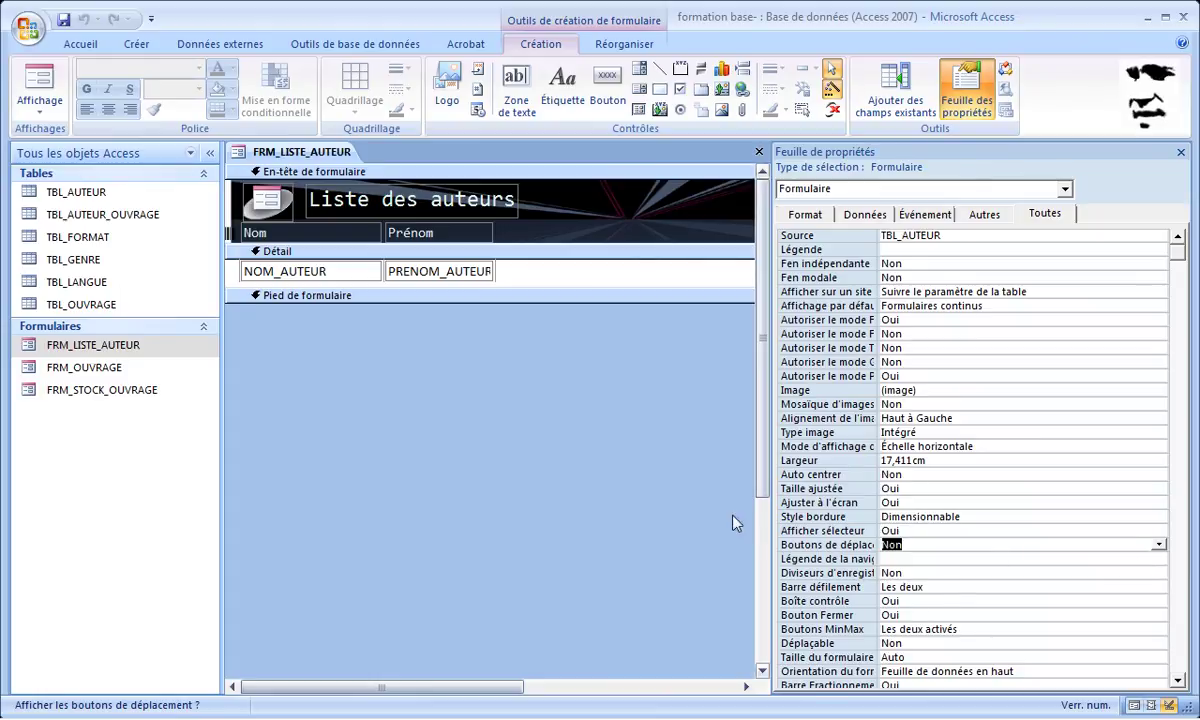
click(31, 105)
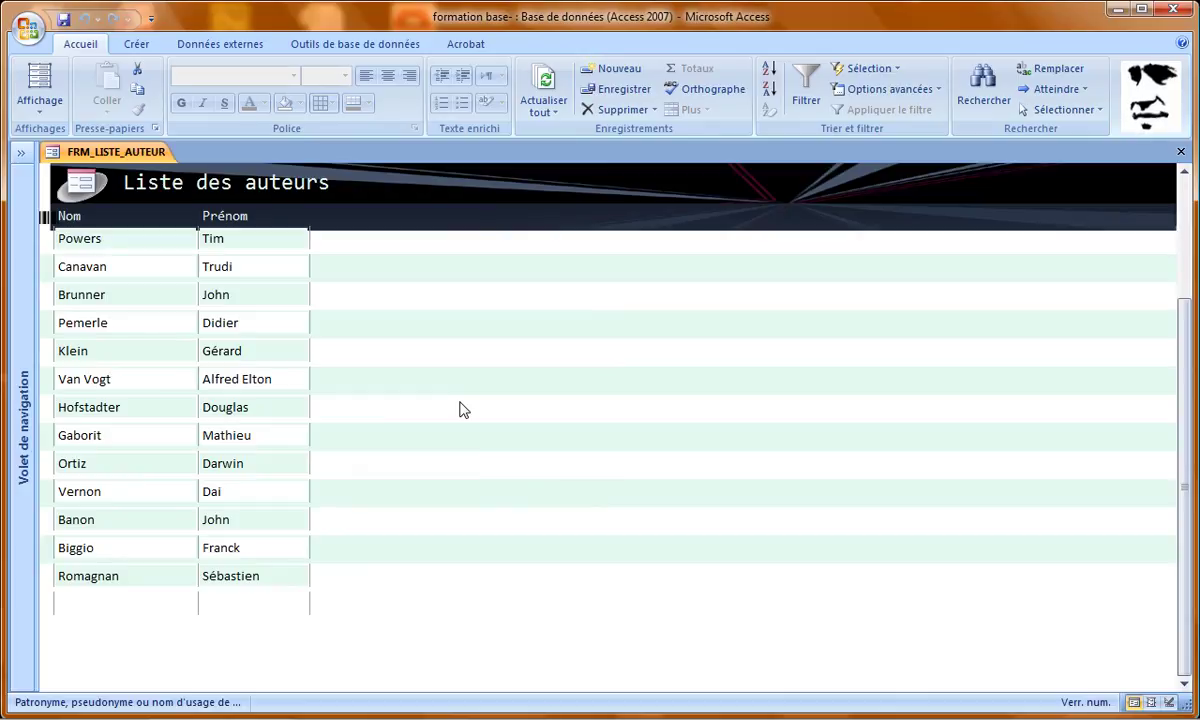
Step: Test whether the author list can be edited by selecting text in an existing last-name field and entering the blank new-record row
click(108, 324)
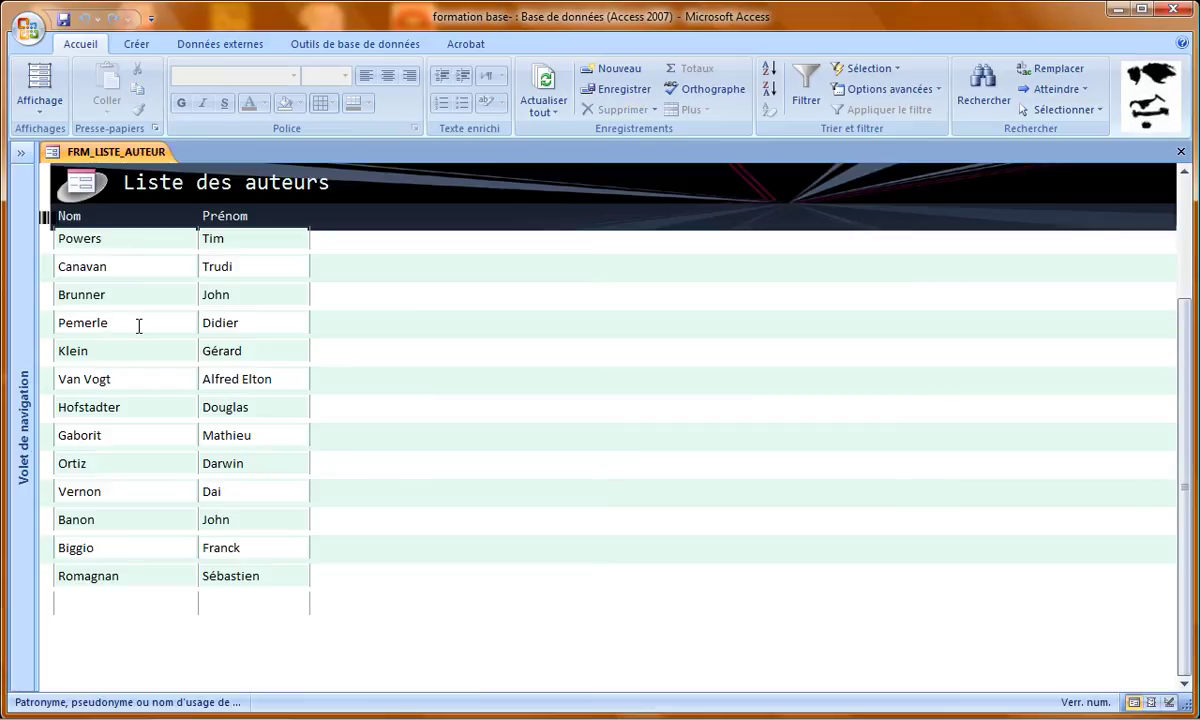
key(shift+Left)
key(shift+Left)
key(shift+Left)
key(shift+Left)
key(shift+Left)
key(shift+Left)
key(shift+Left)
key(shift+Right)
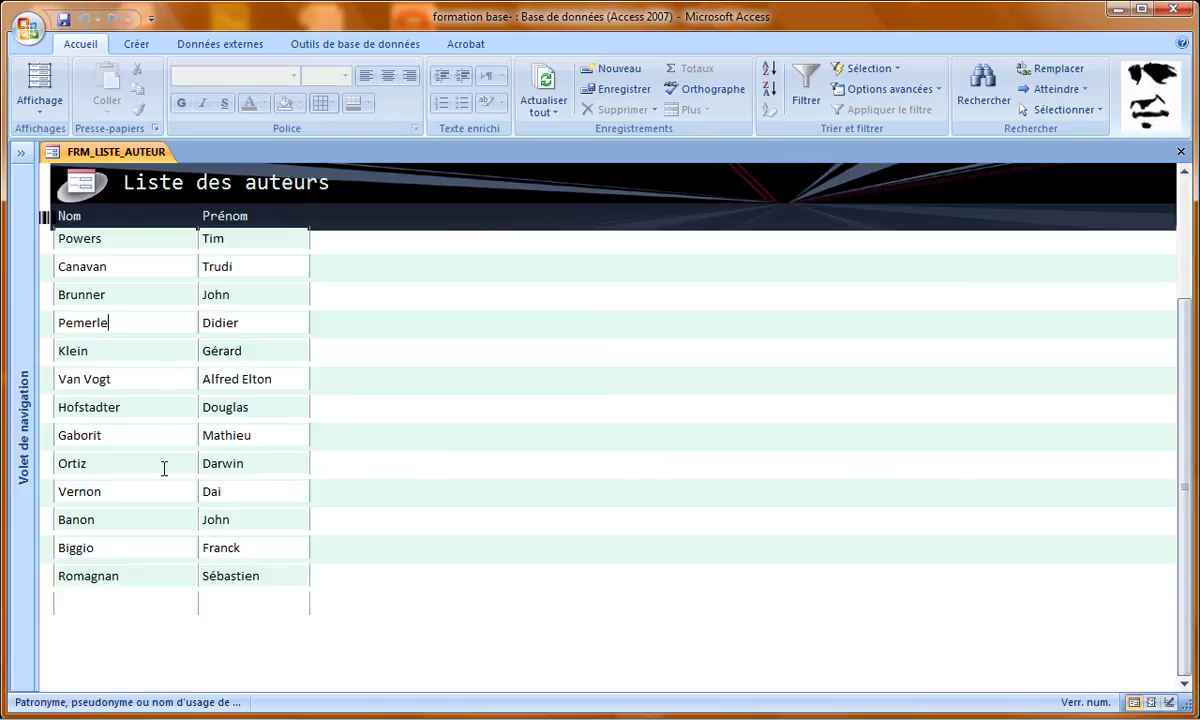
click(88, 600)
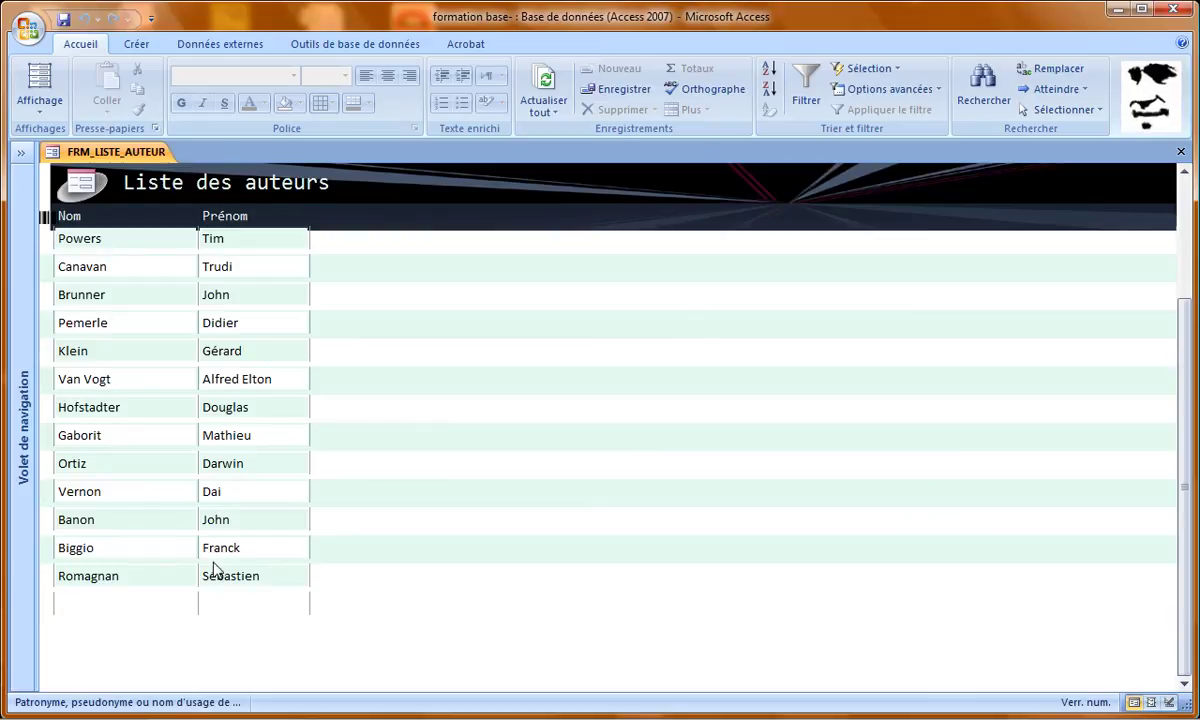
Step: Open FRM_LISTE_AUTEUR in design view and display the data properties of the whole form
click(40, 105)
click(68, 228)
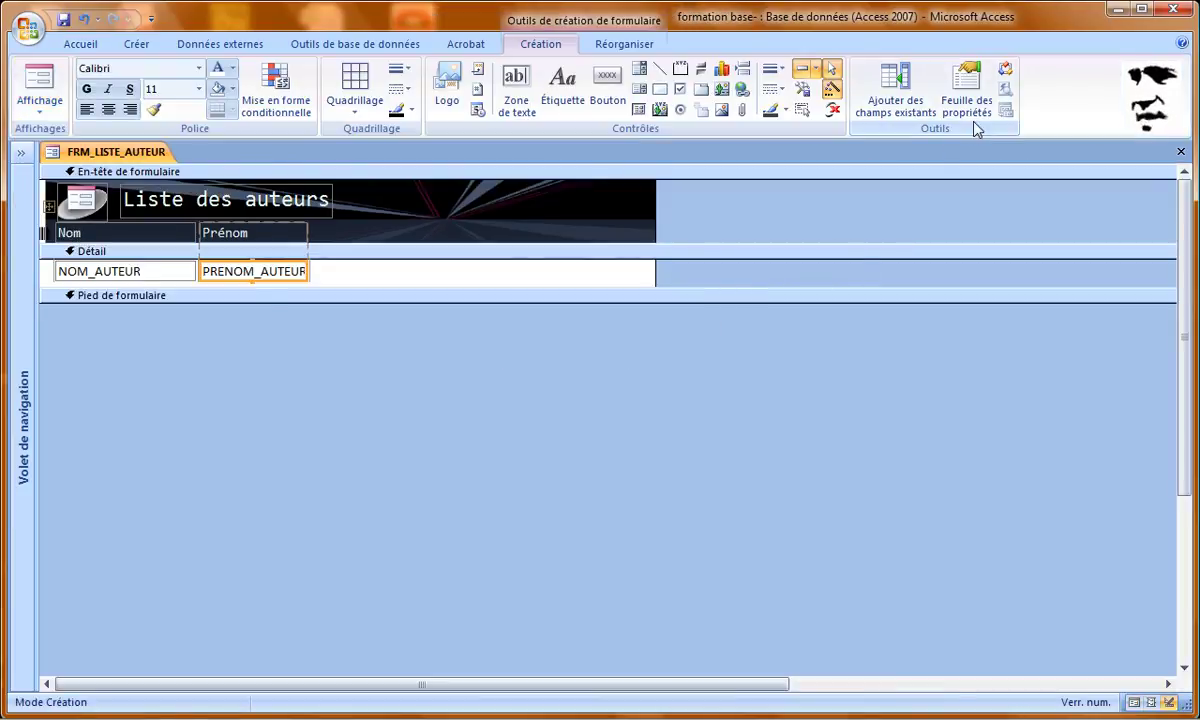
click(962, 95)
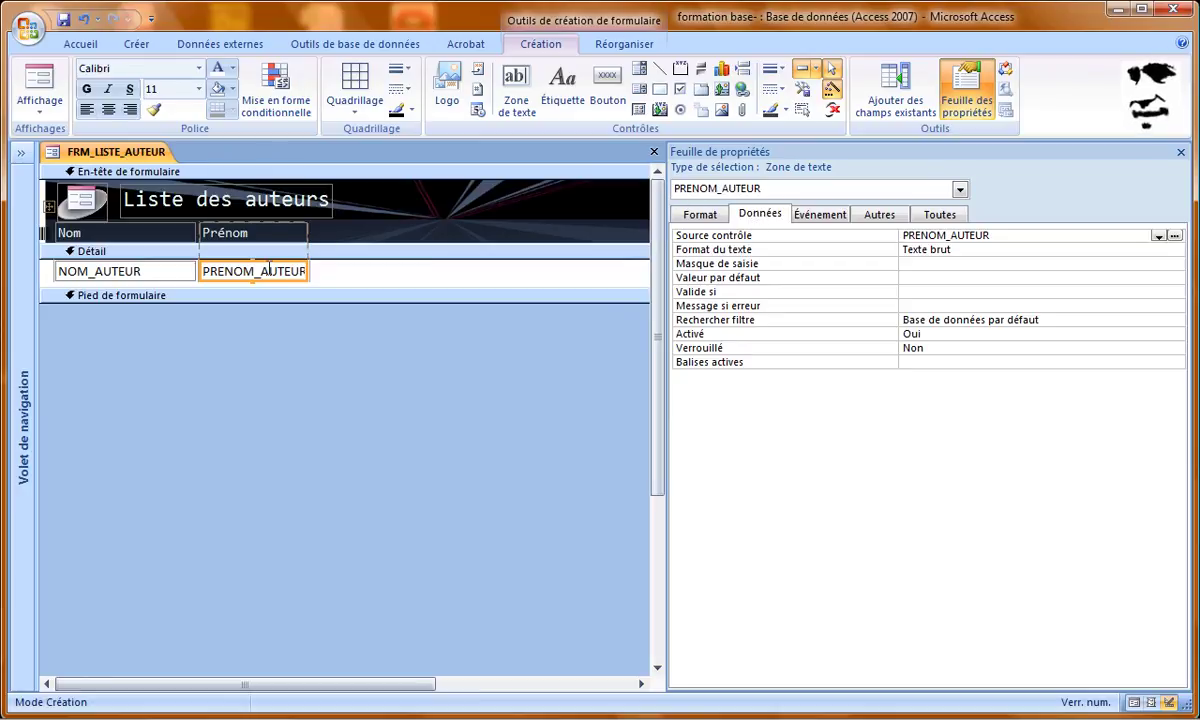
click(960, 189)
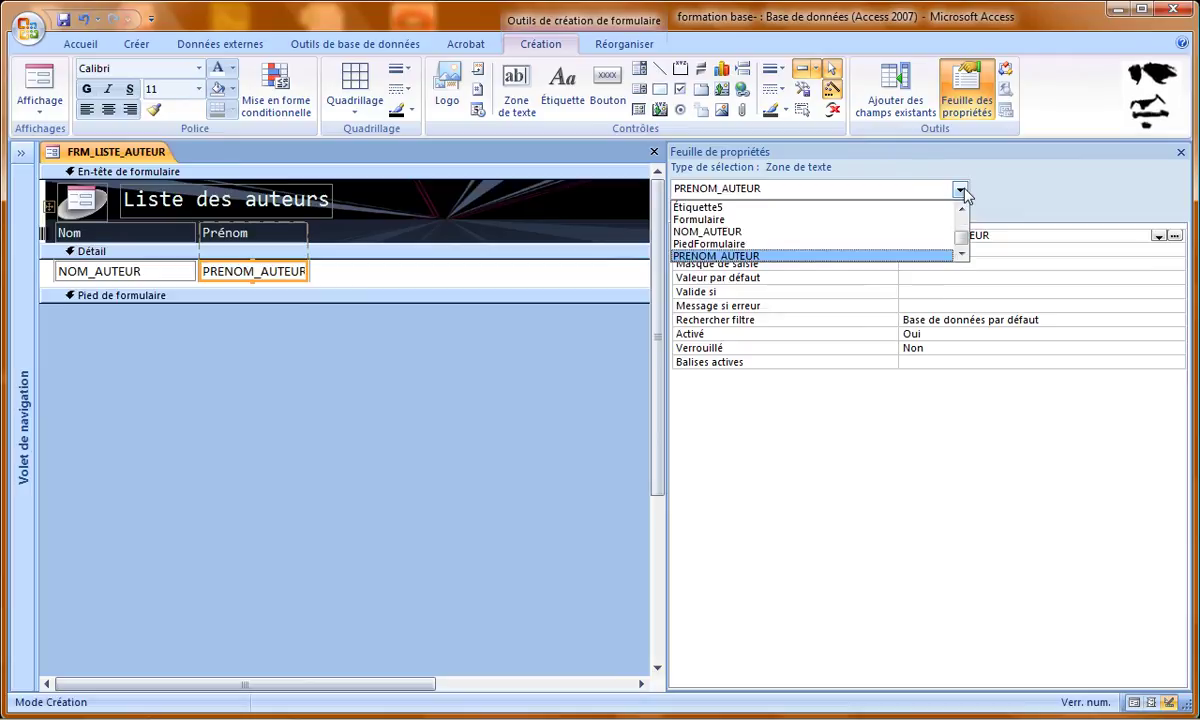
click(832, 219)
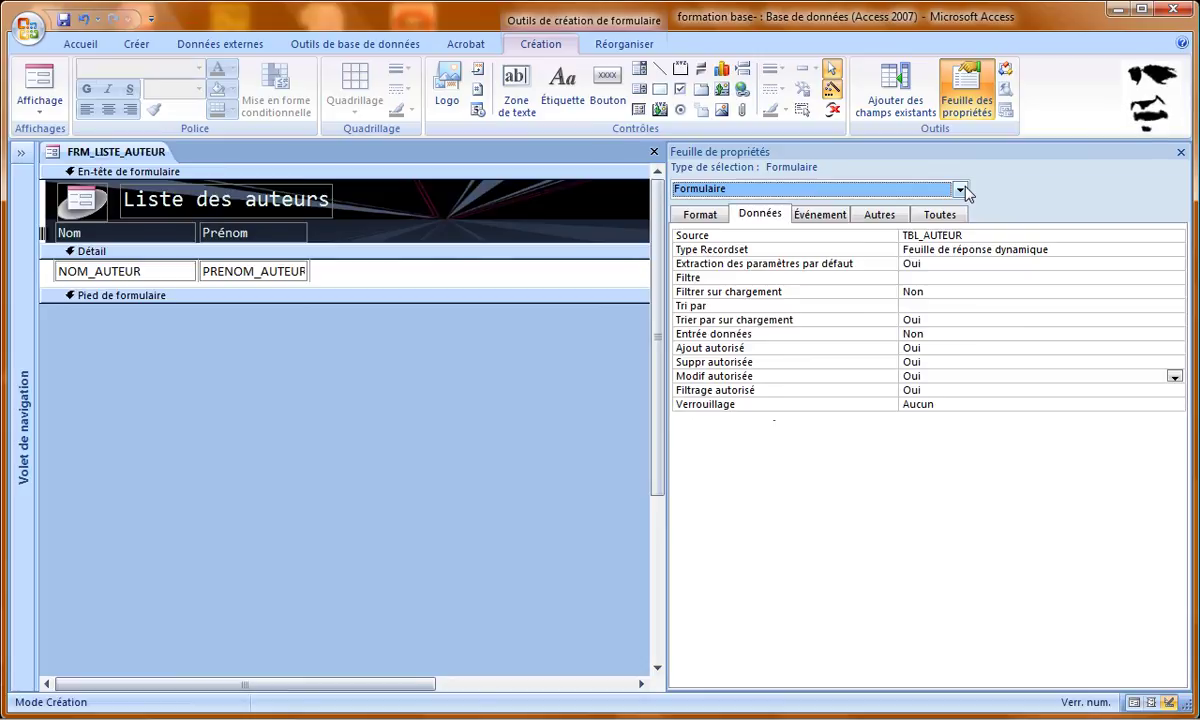
click(250, 272)
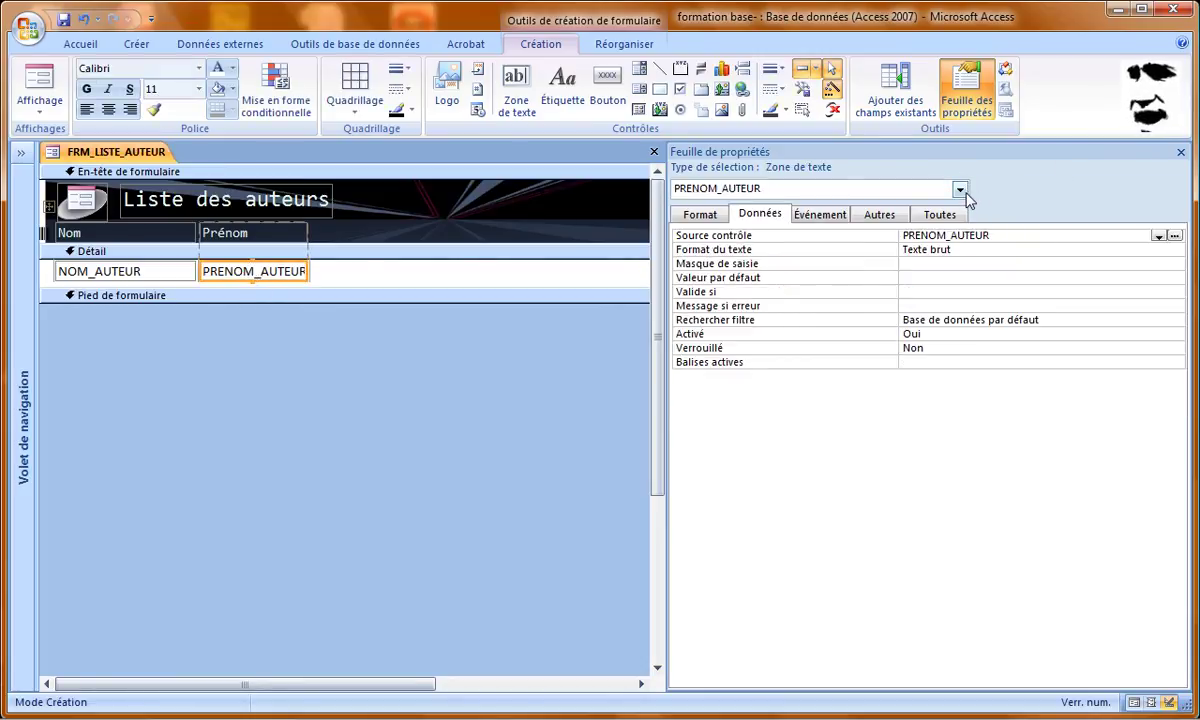
click(1181, 152)
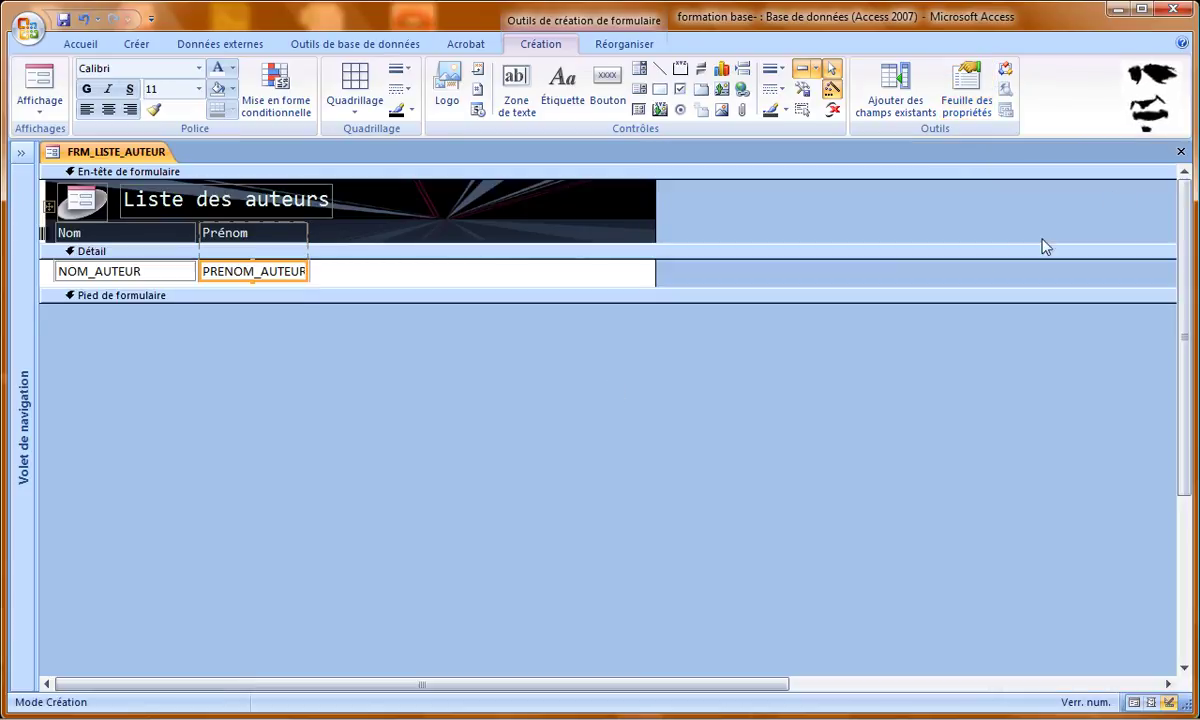
double_click(753, 279)
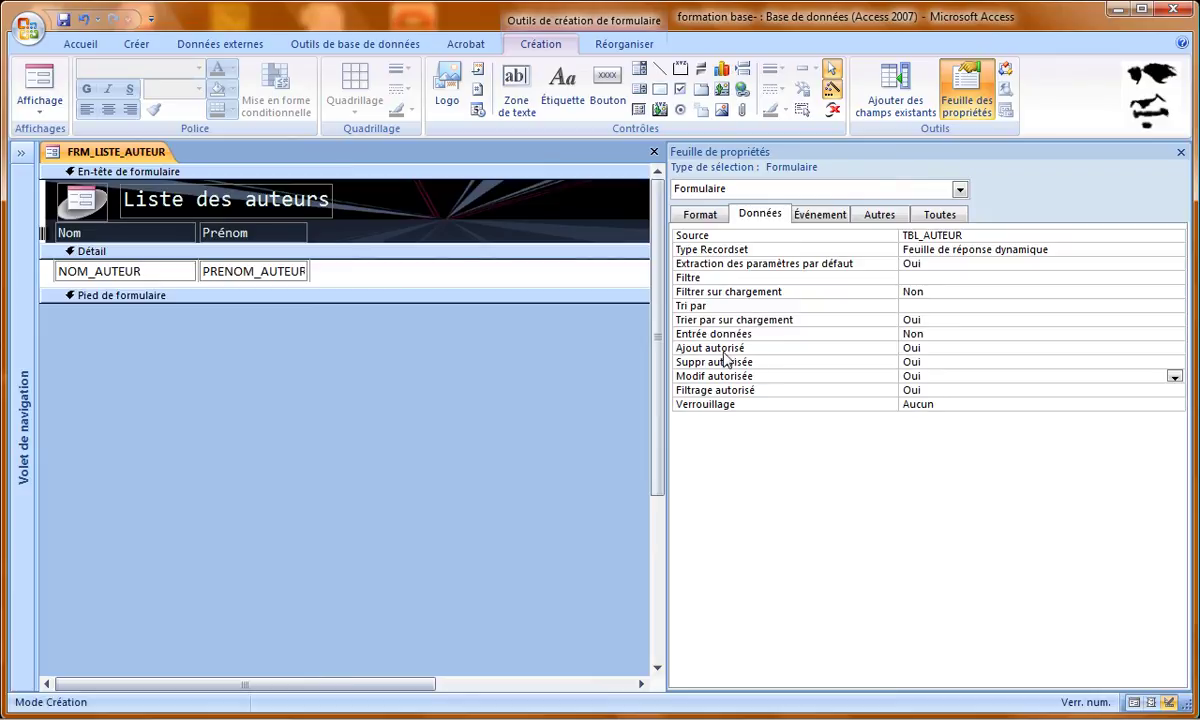
Step: Set the form's Ajout autorisé, Suppr autorisée and Modif autorisée properties to Non
click(925, 348)
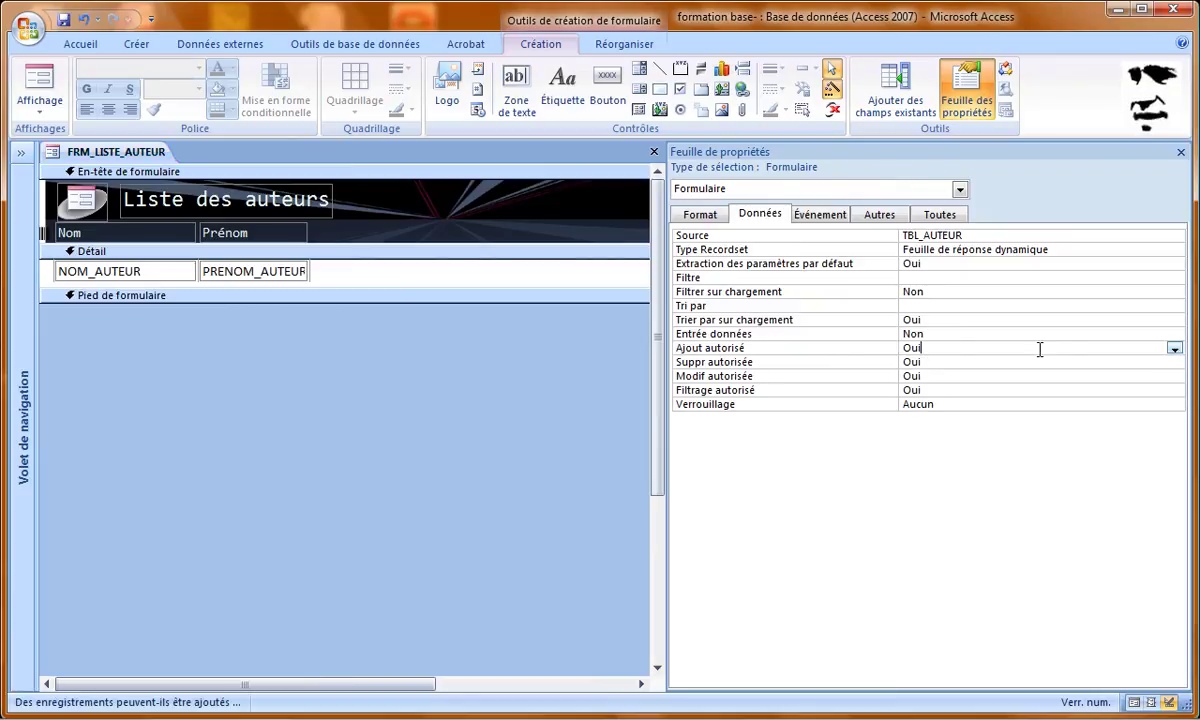
click(1175, 348)
click(1154, 376)
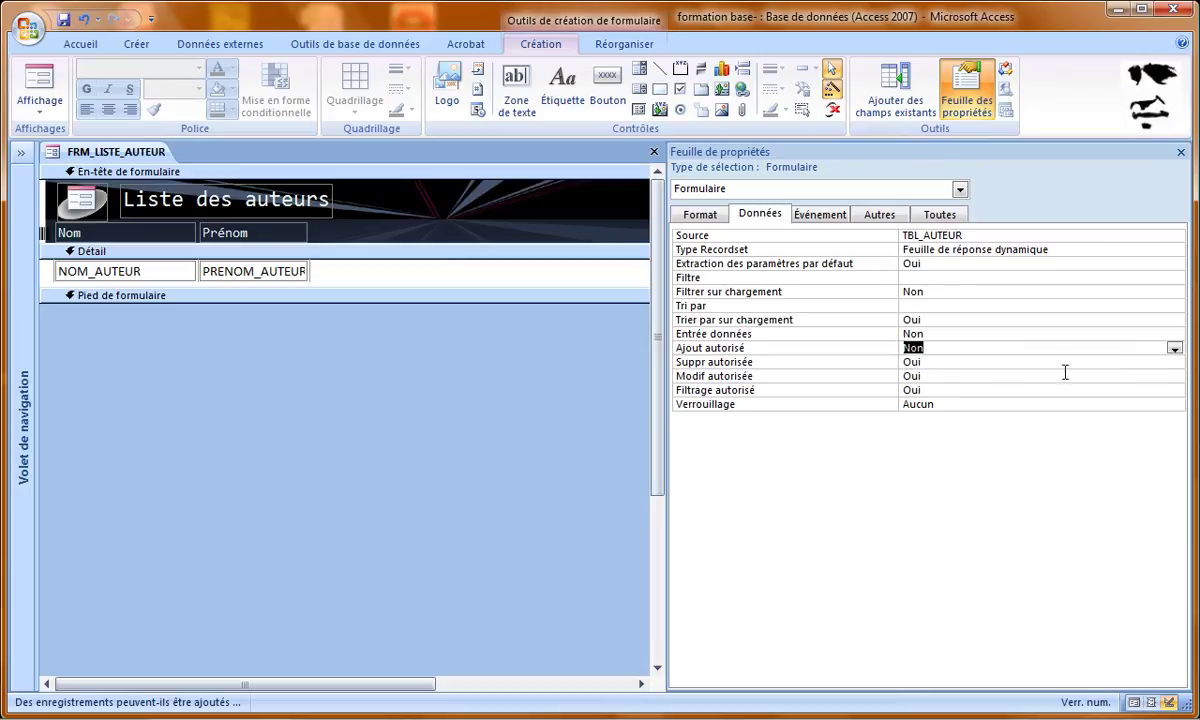
click(987, 359)
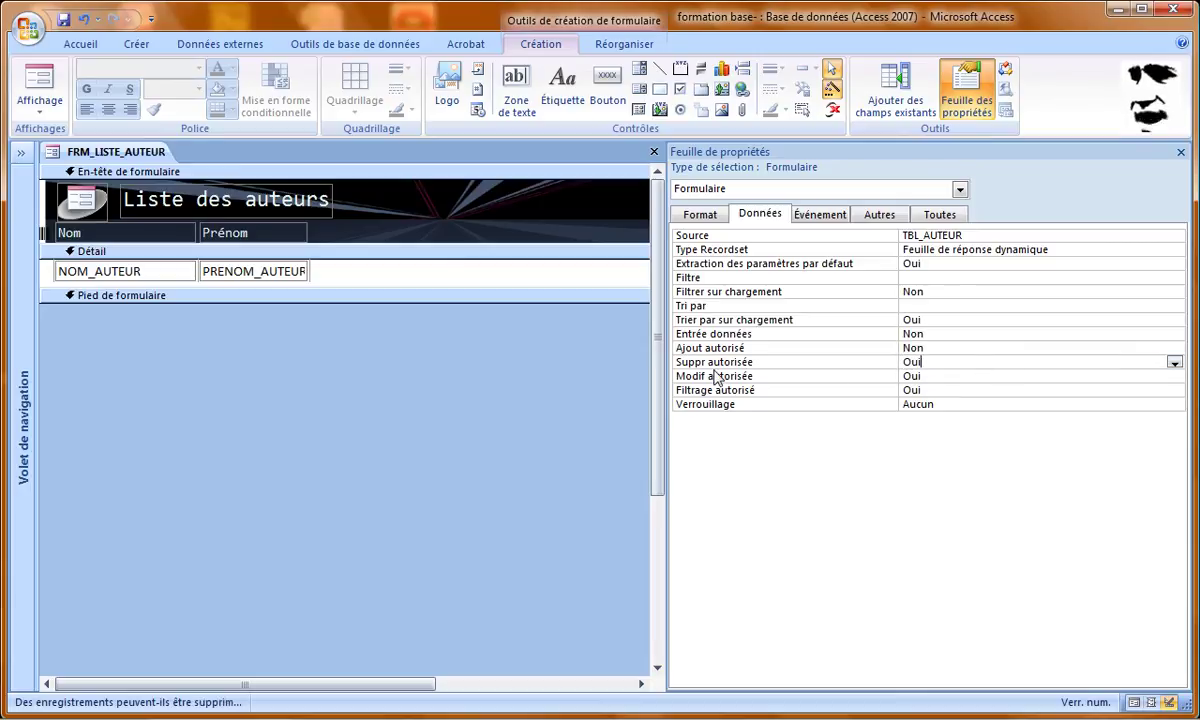
click(1175, 364)
click(1110, 390)
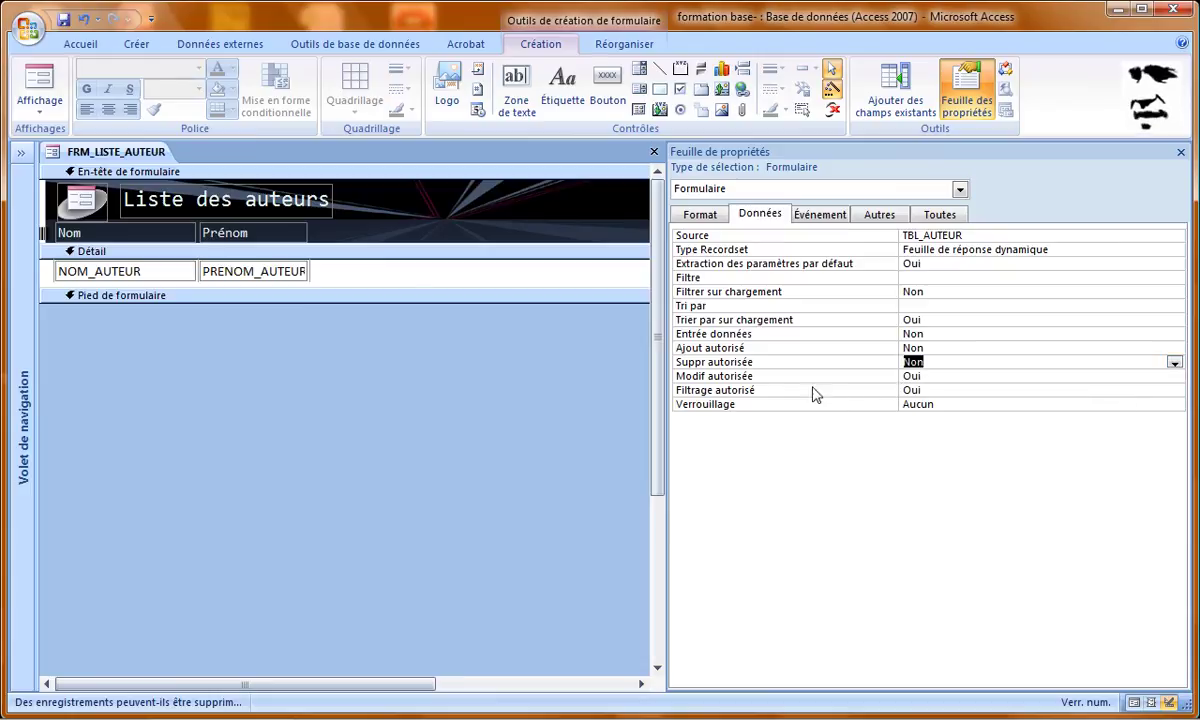
click(940, 377)
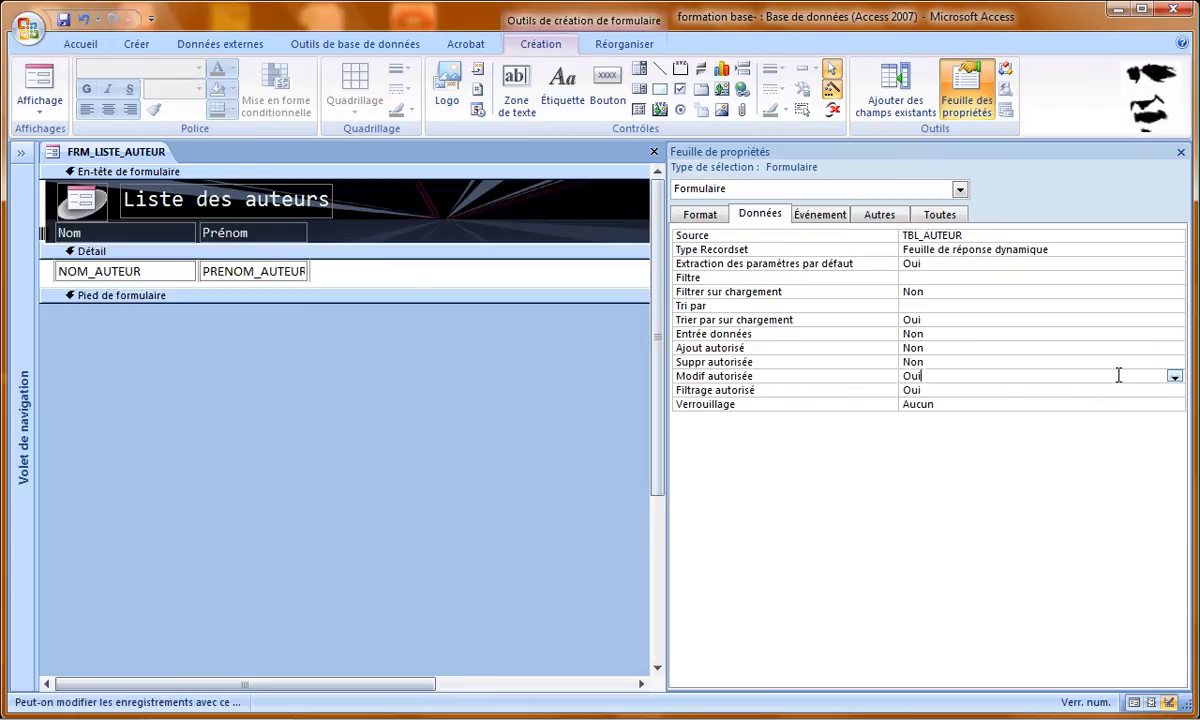
click(1175, 378)
click(1118, 405)
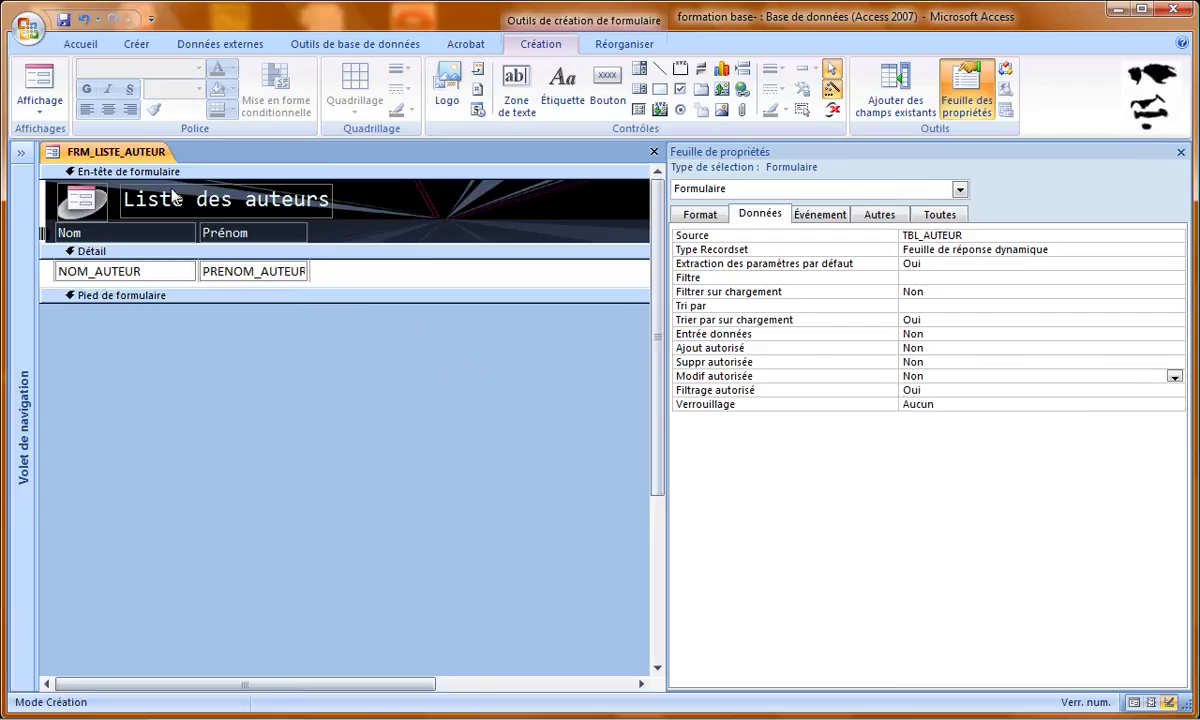
Step: Check the author list in form view, from the end of the list back to the first record
click(39, 80)
scroll(335, 358, down, 5)
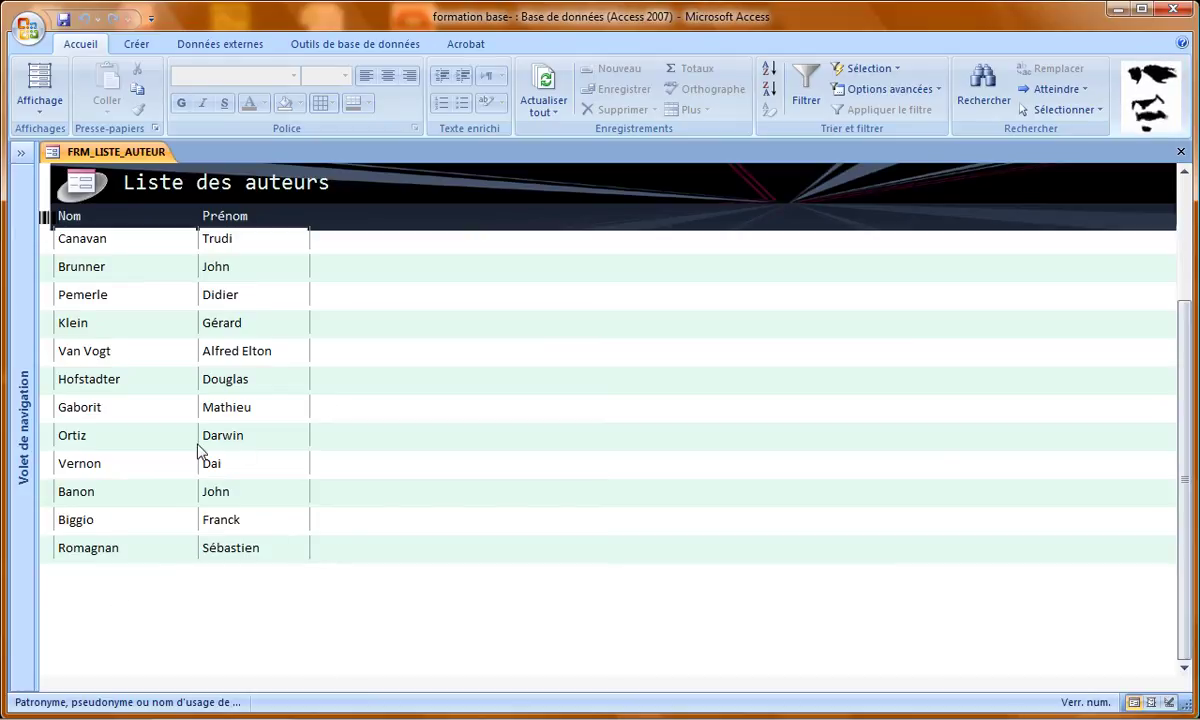
scroll(198, 450, up, 3)
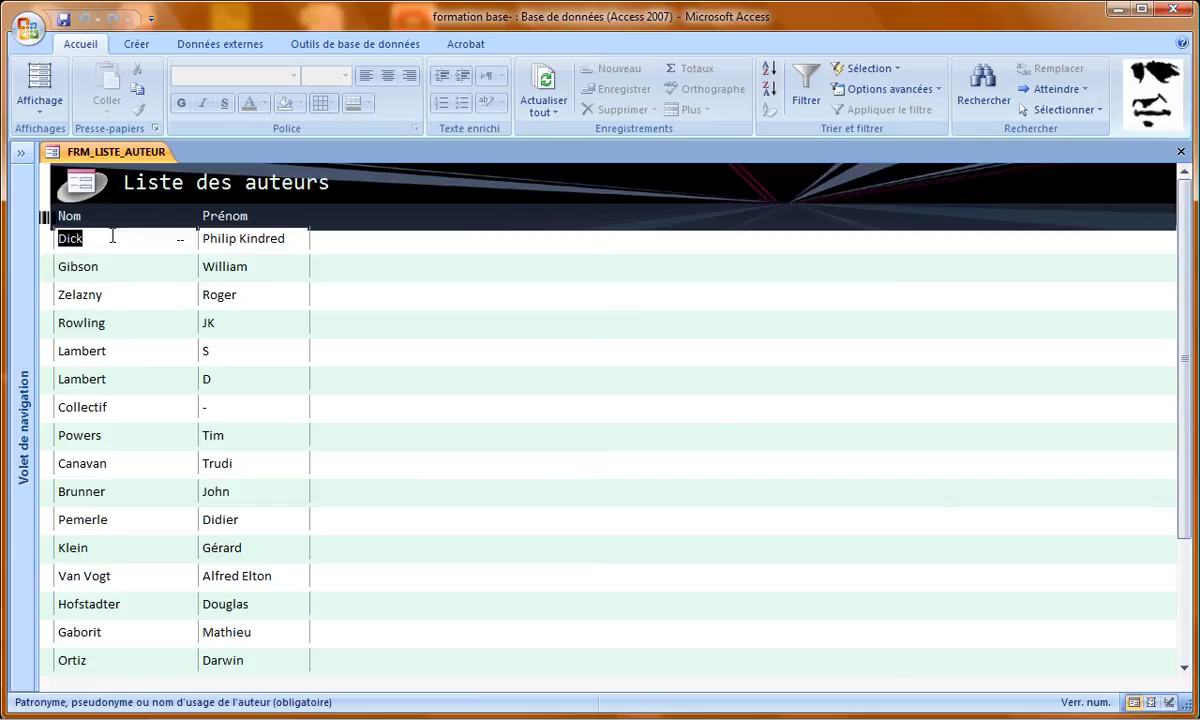
Step: In design view, set Activé to Non and Verrouillé to Oui for both NOM_AUTEUR and PRENOM_AUTEUR, and return to form view
click(48, 118)
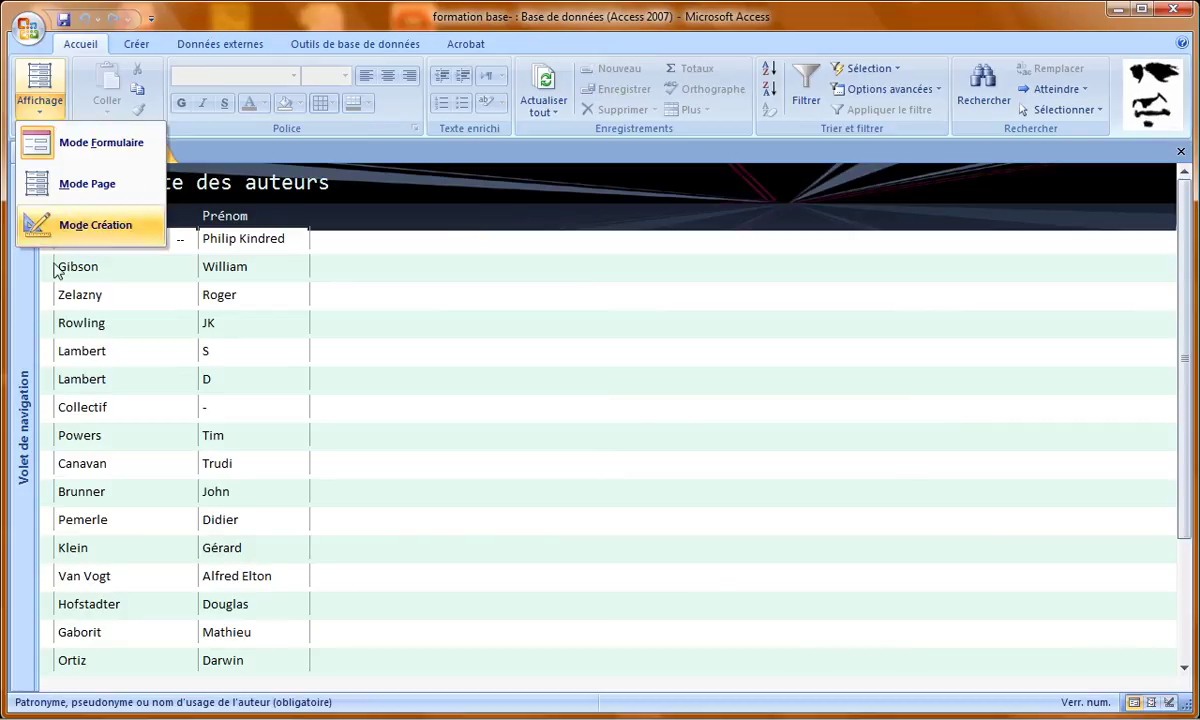
click(40, 227)
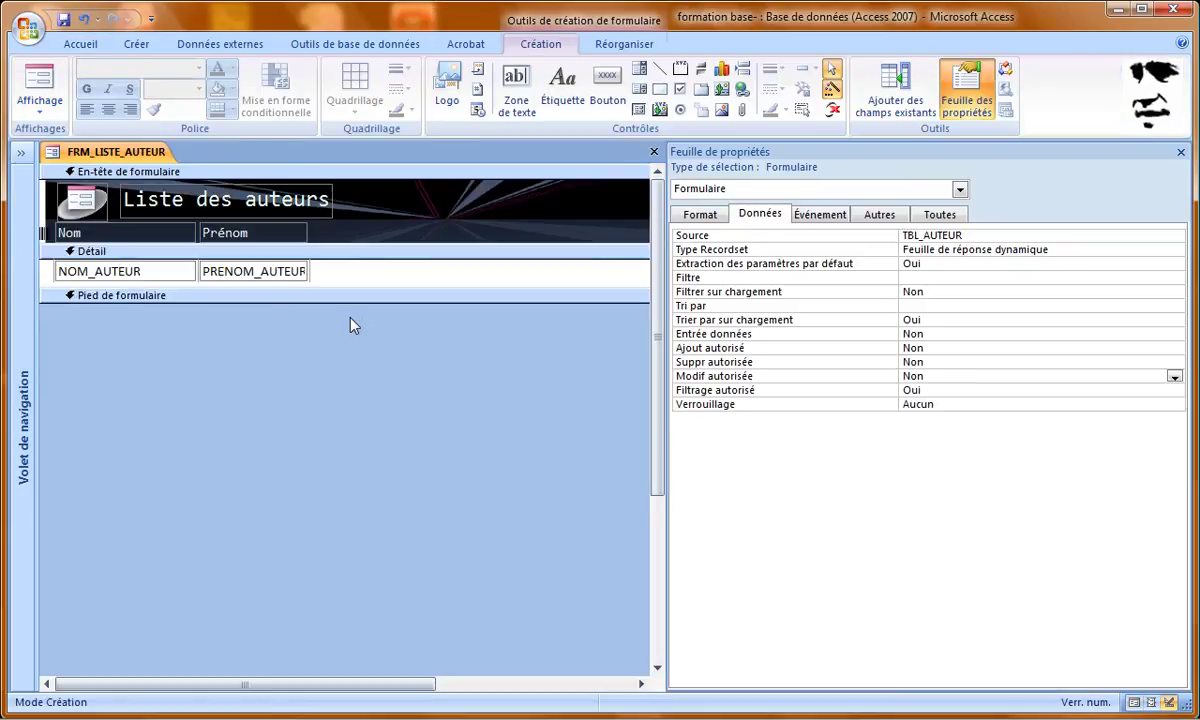
drag(330, 269, 155, 272)
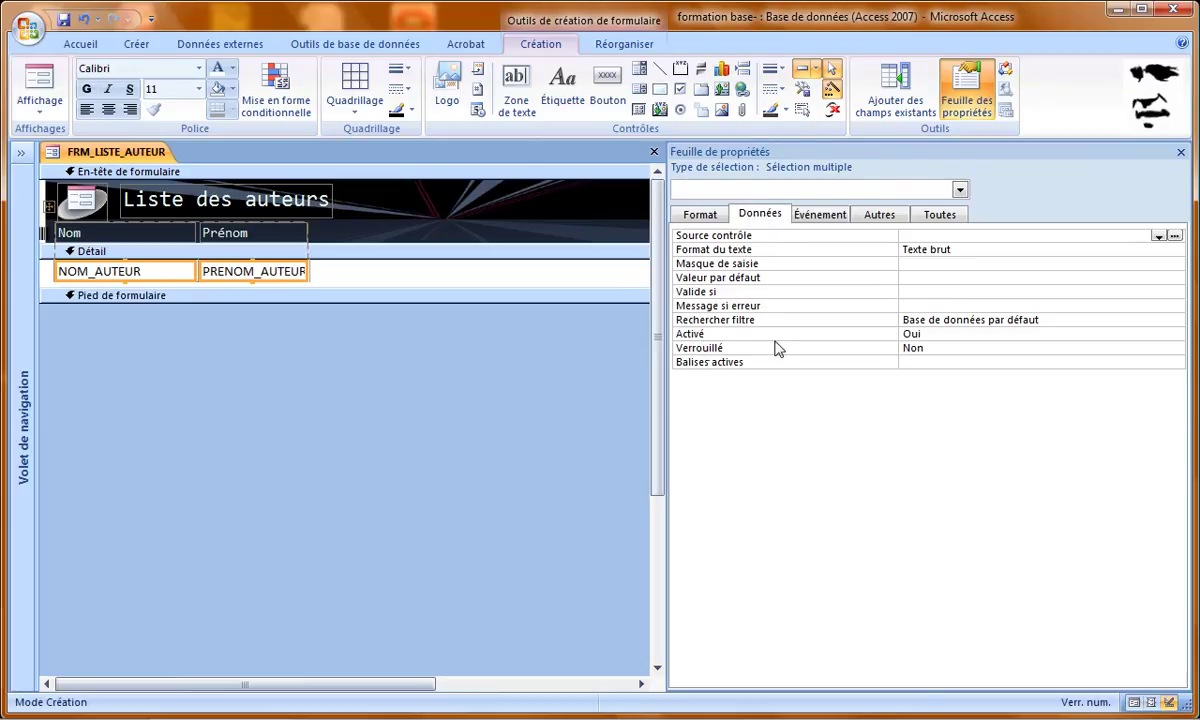
click(959, 334)
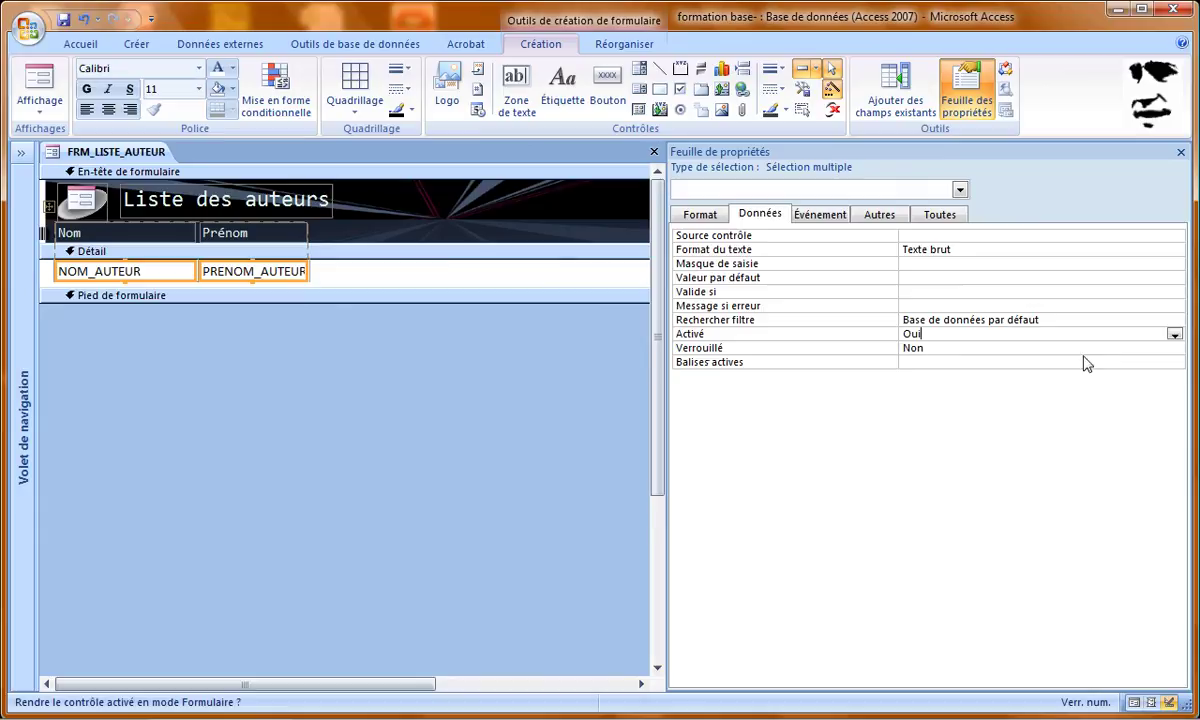
click(1174, 335)
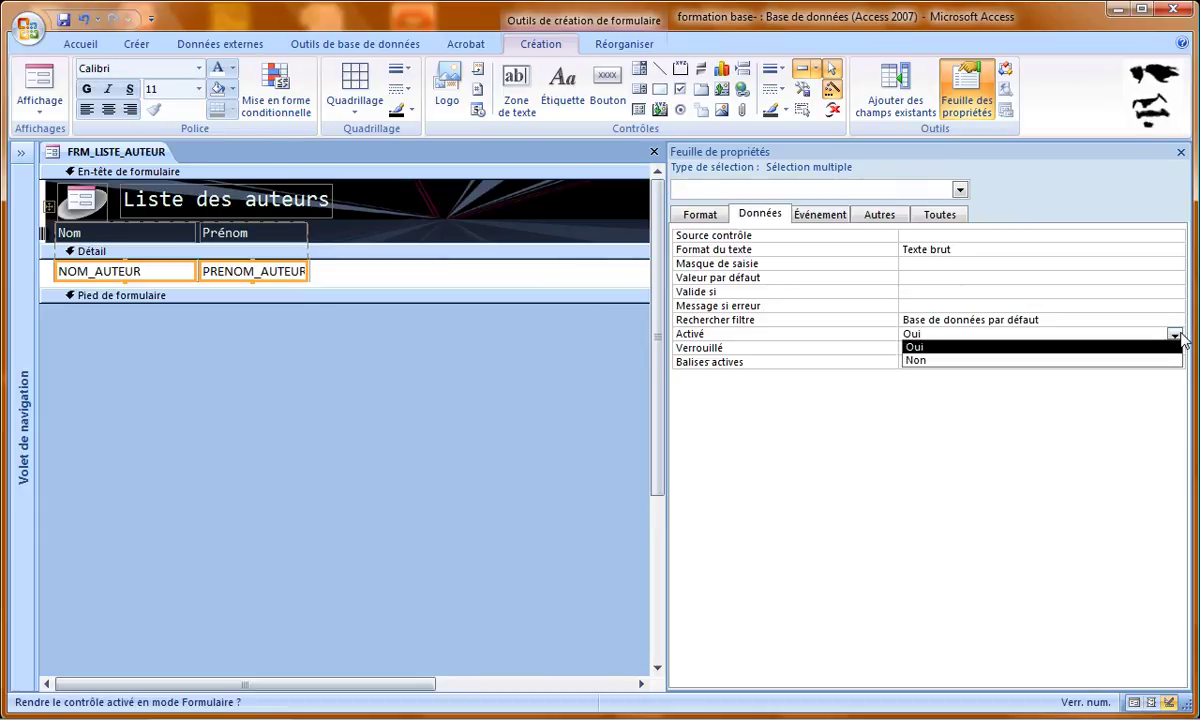
click(1121, 360)
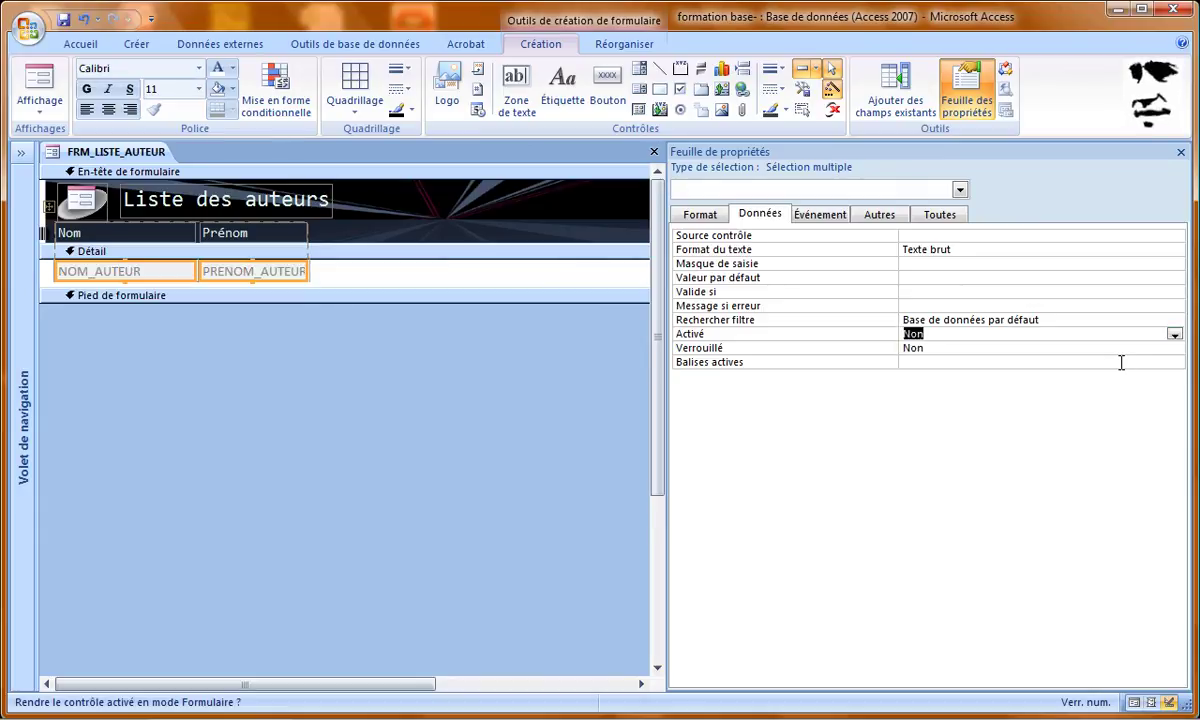
click(962, 347)
click(1174, 348)
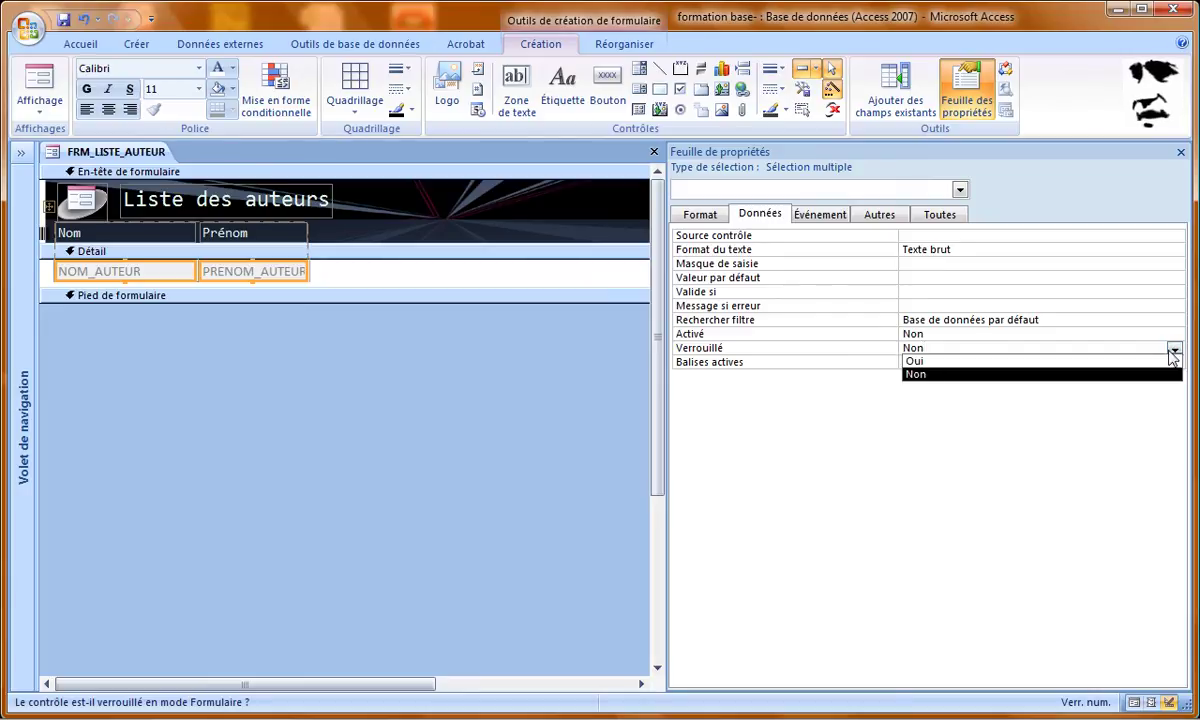
click(1148, 362)
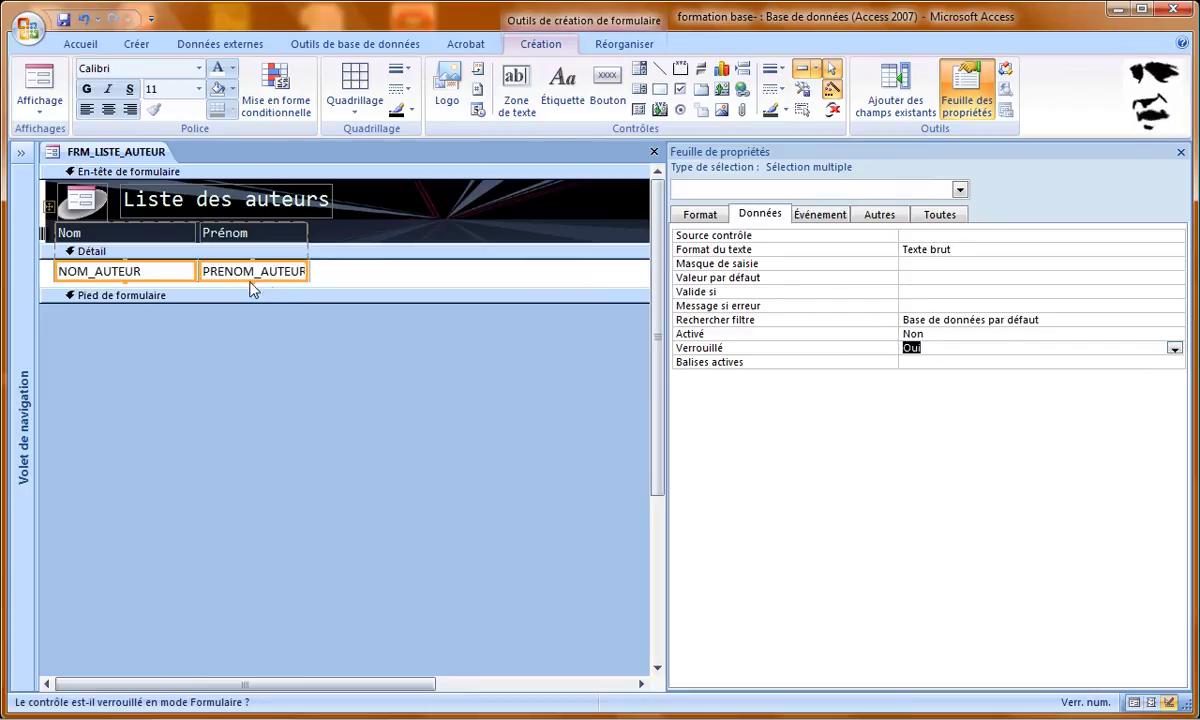
click(35, 93)
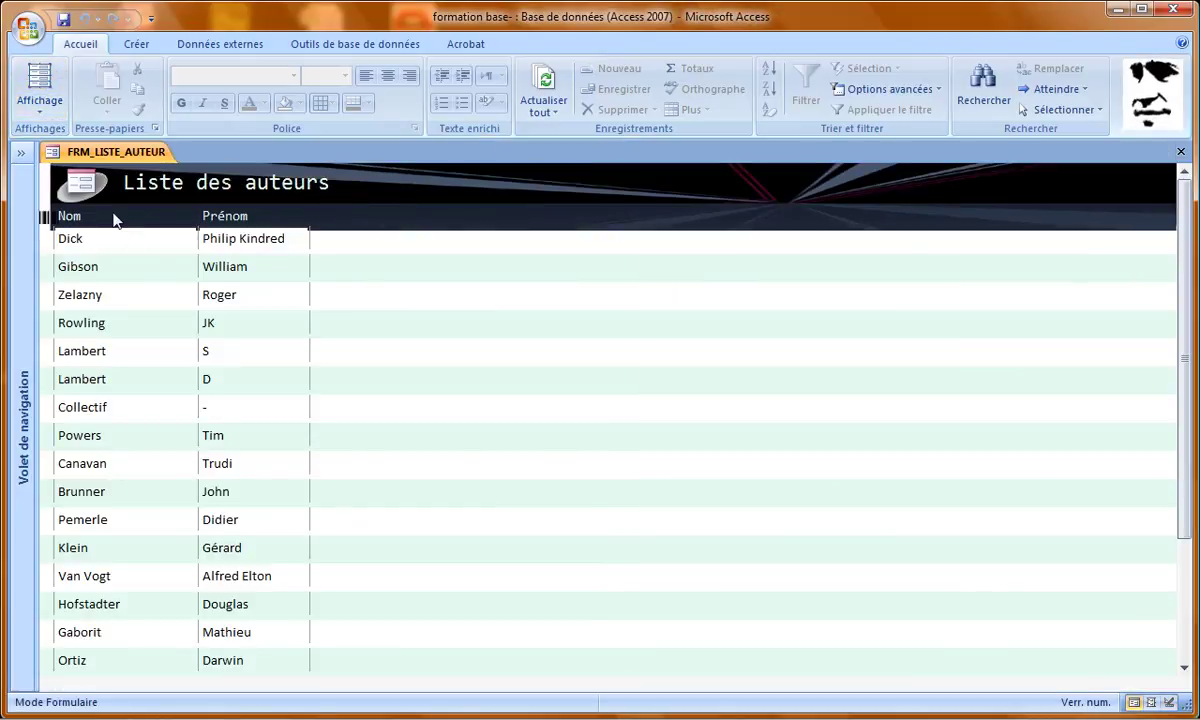
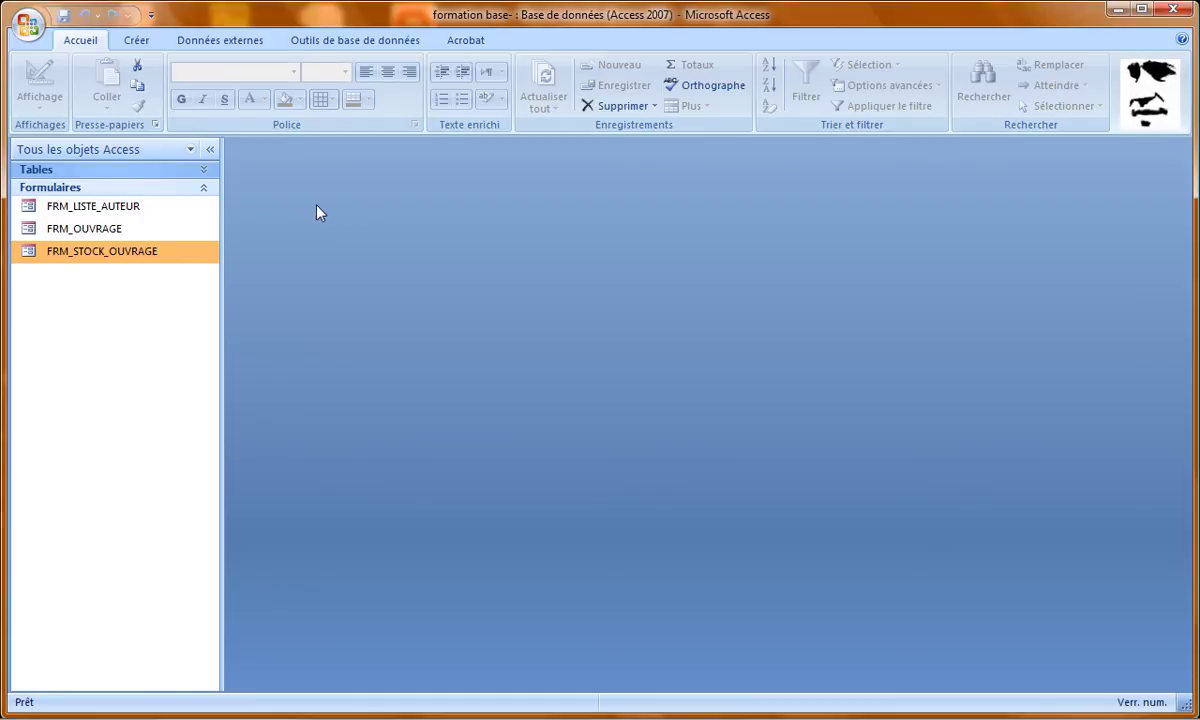
Step: Create a new blank form in design view and select its Détail section
click(136, 41)
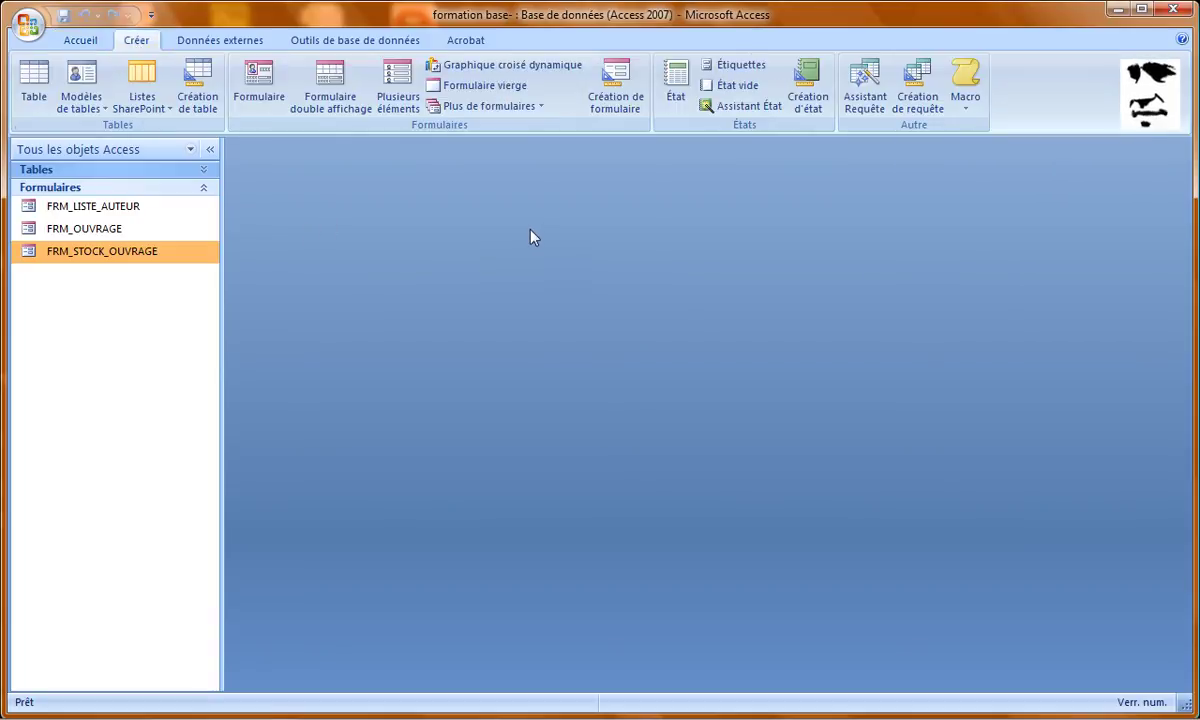
click(615, 96)
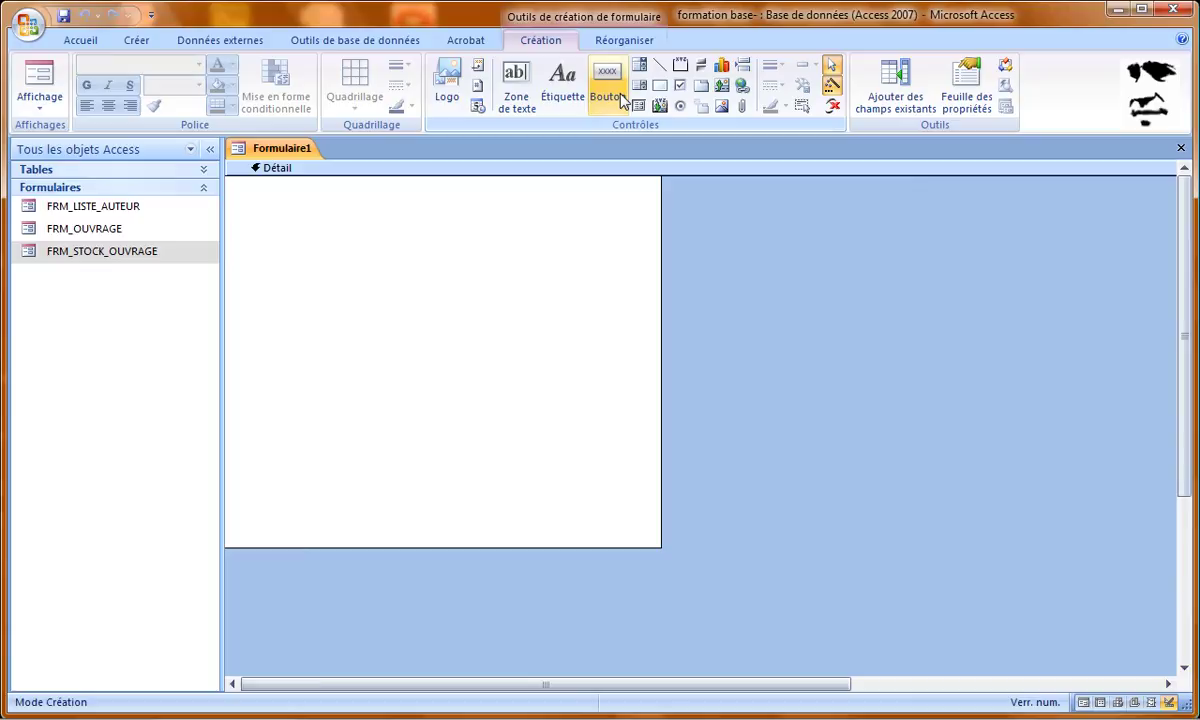
click(561, 253)
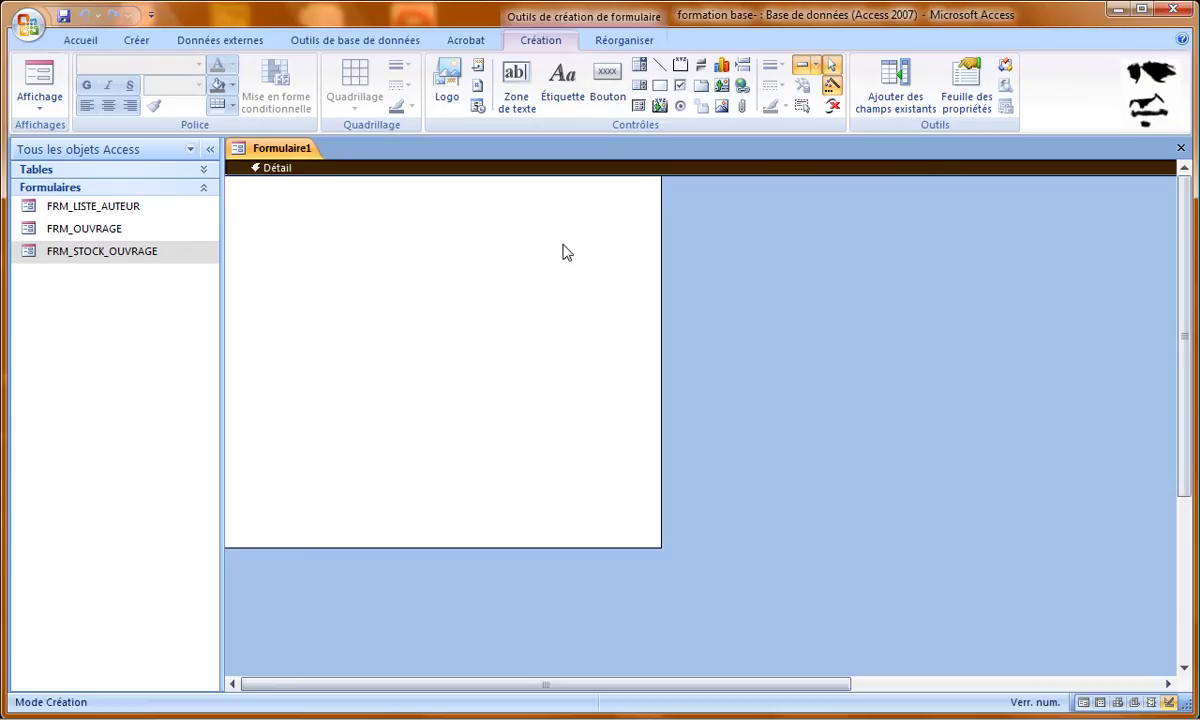
click(975, 95)
click(978, 97)
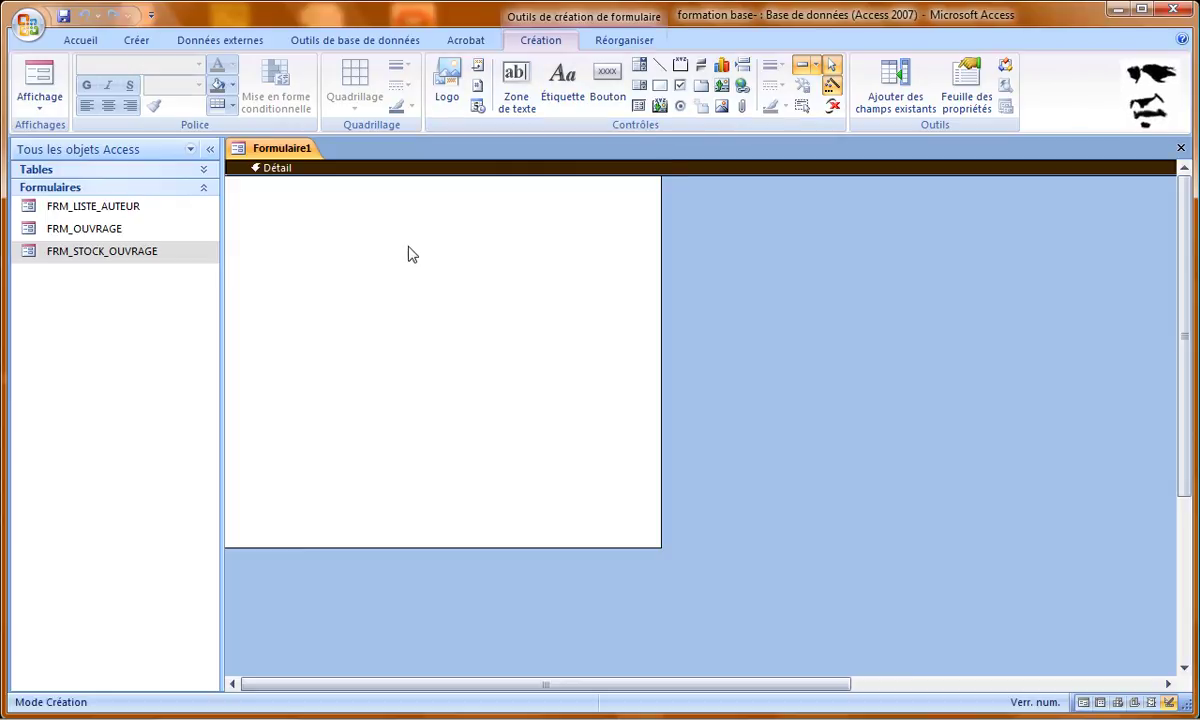
Step: Add a command button to the Détail section that opens FRM_LISTE_AUTEUR and displays all its records
click(610, 85)
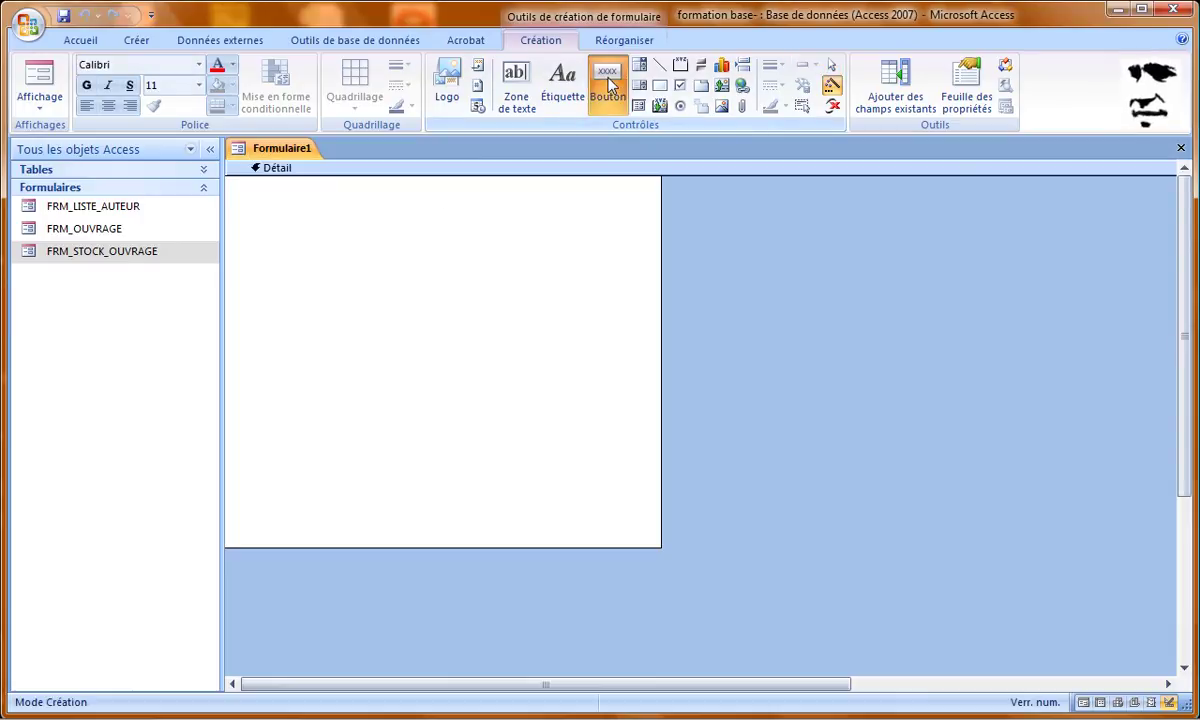
click(314, 261)
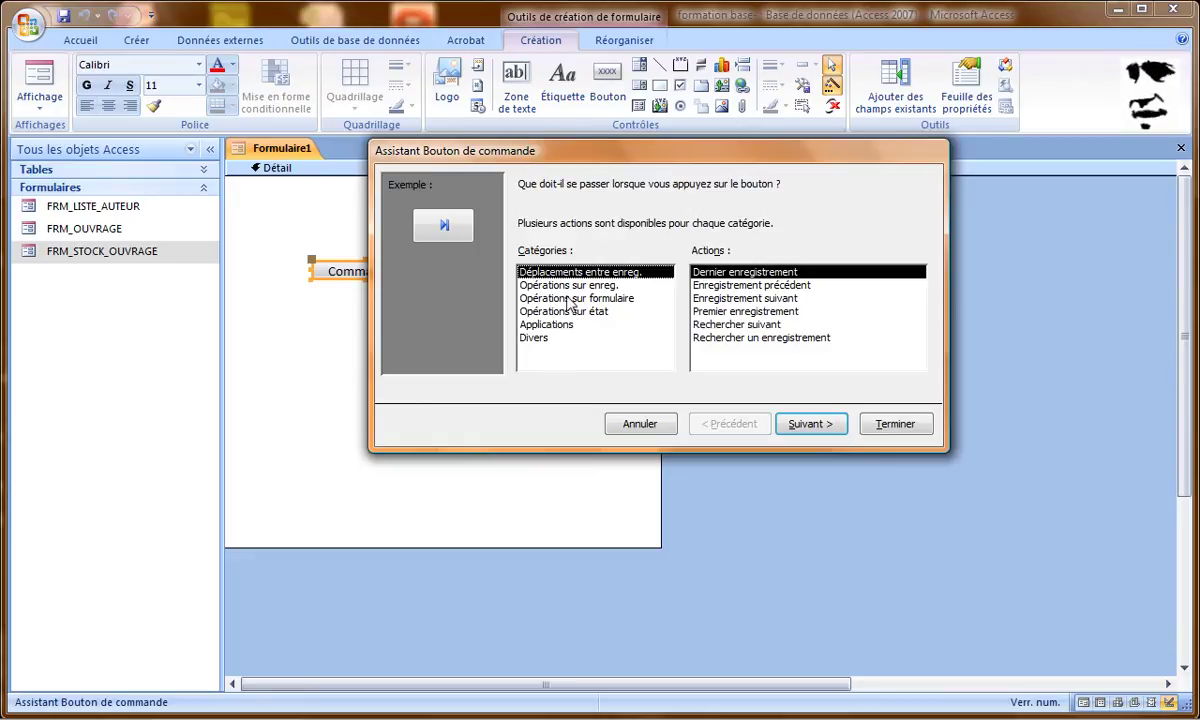
click(535, 298)
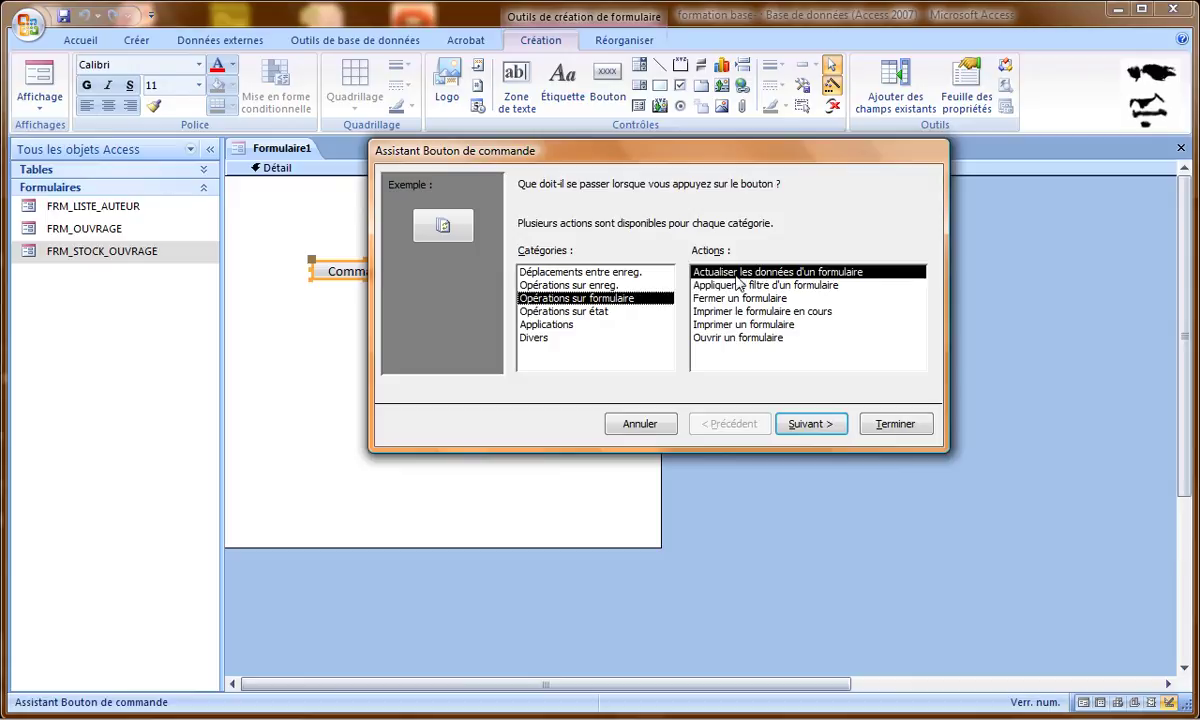
click(714, 340)
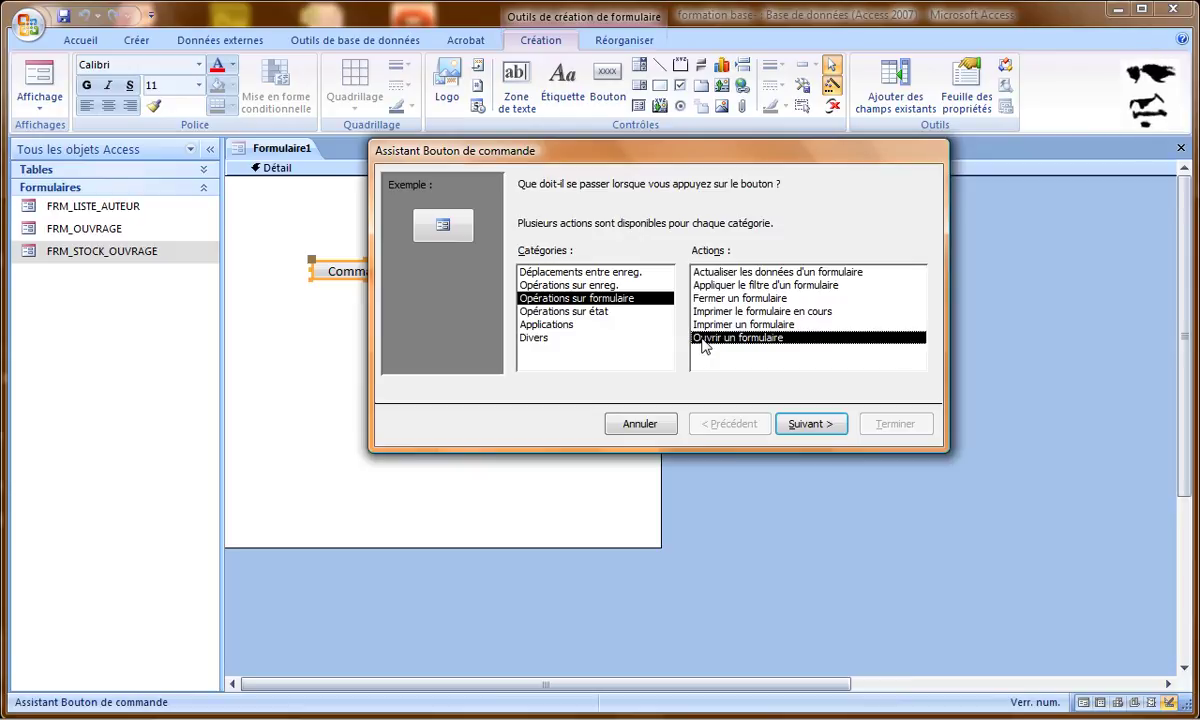
click(812, 424)
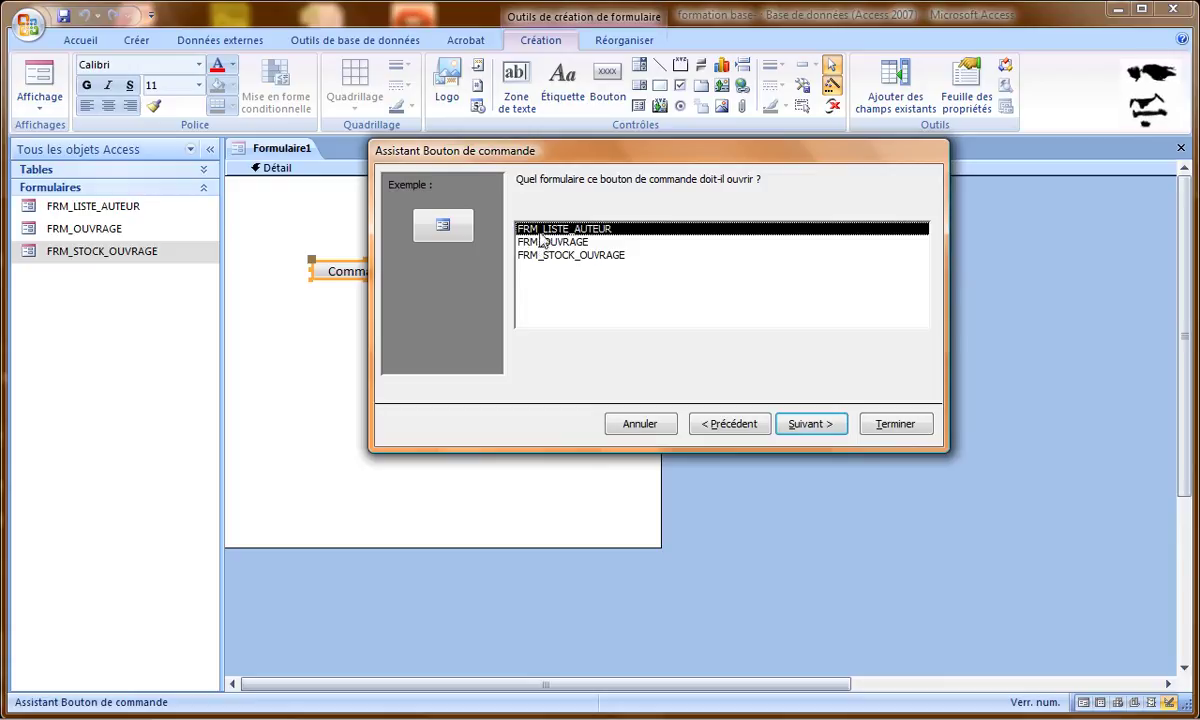
click(790, 420)
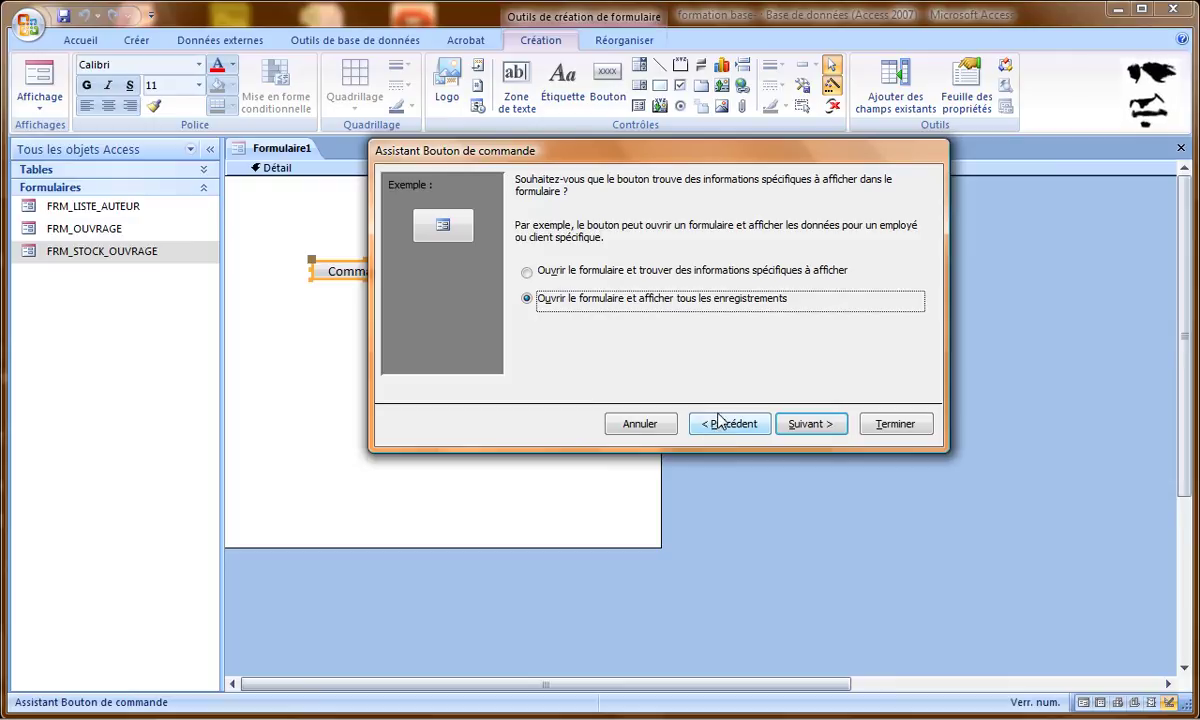
click(812, 424)
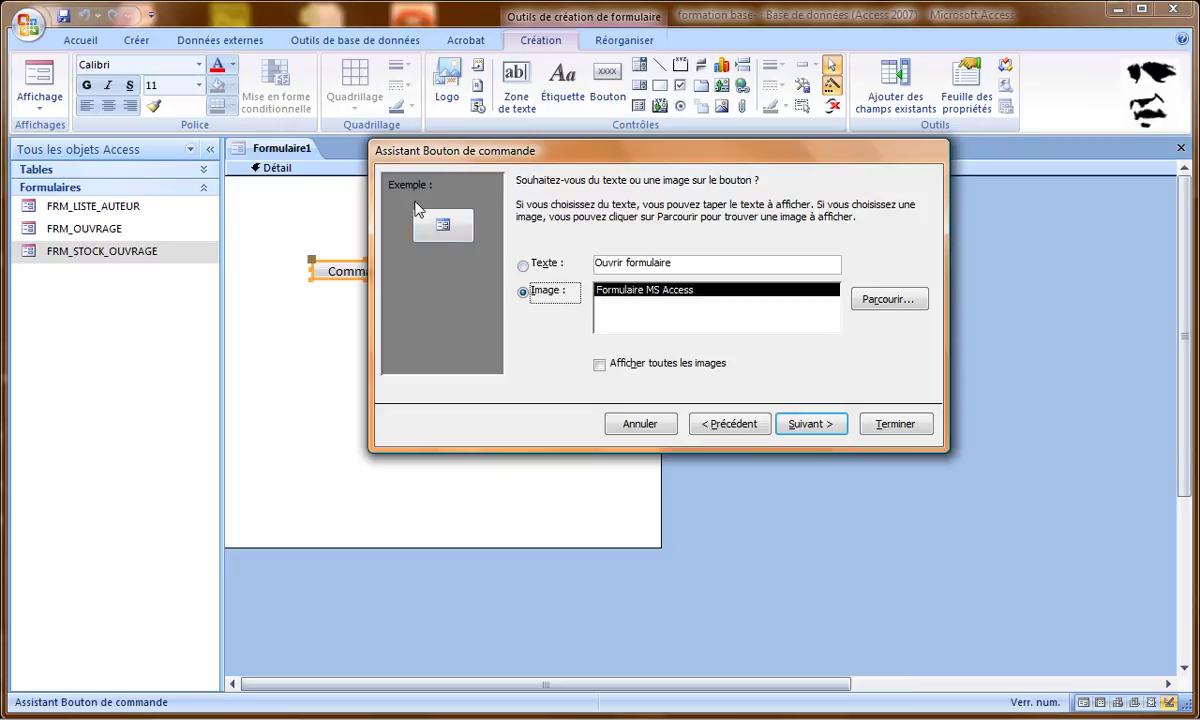
Step: Examine the picture options for the button, from the image file browser to previews of the full set of built-in images
click(911, 299)
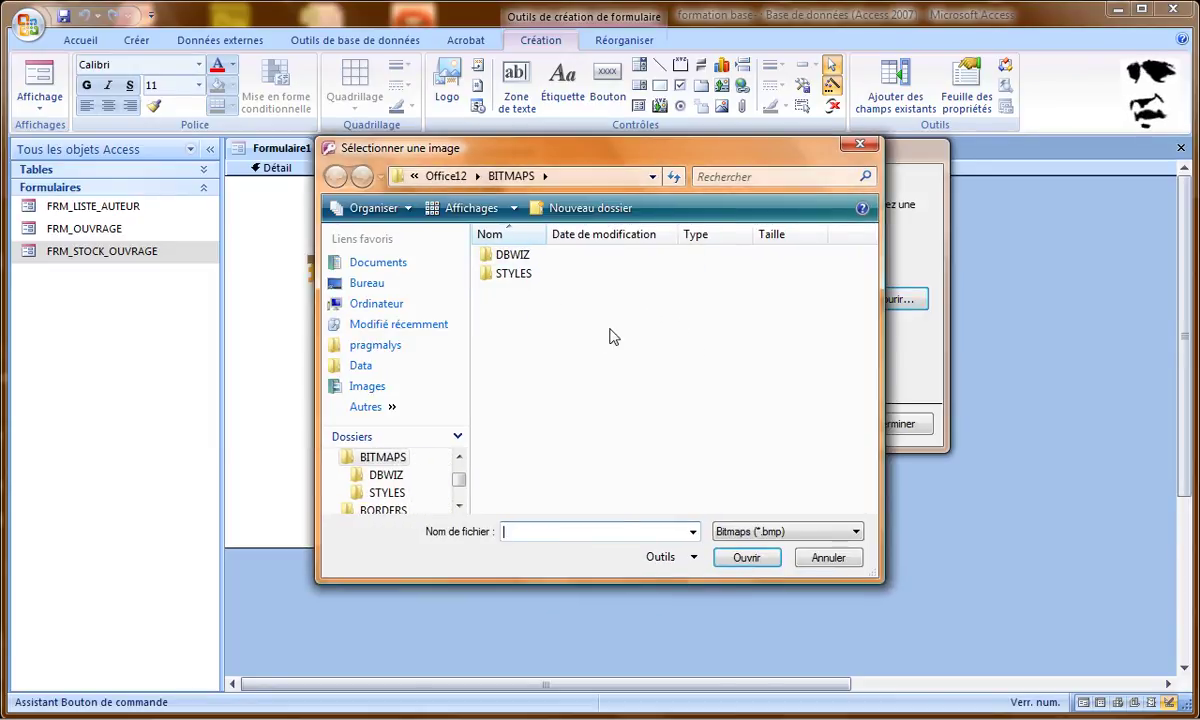
click(828, 557)
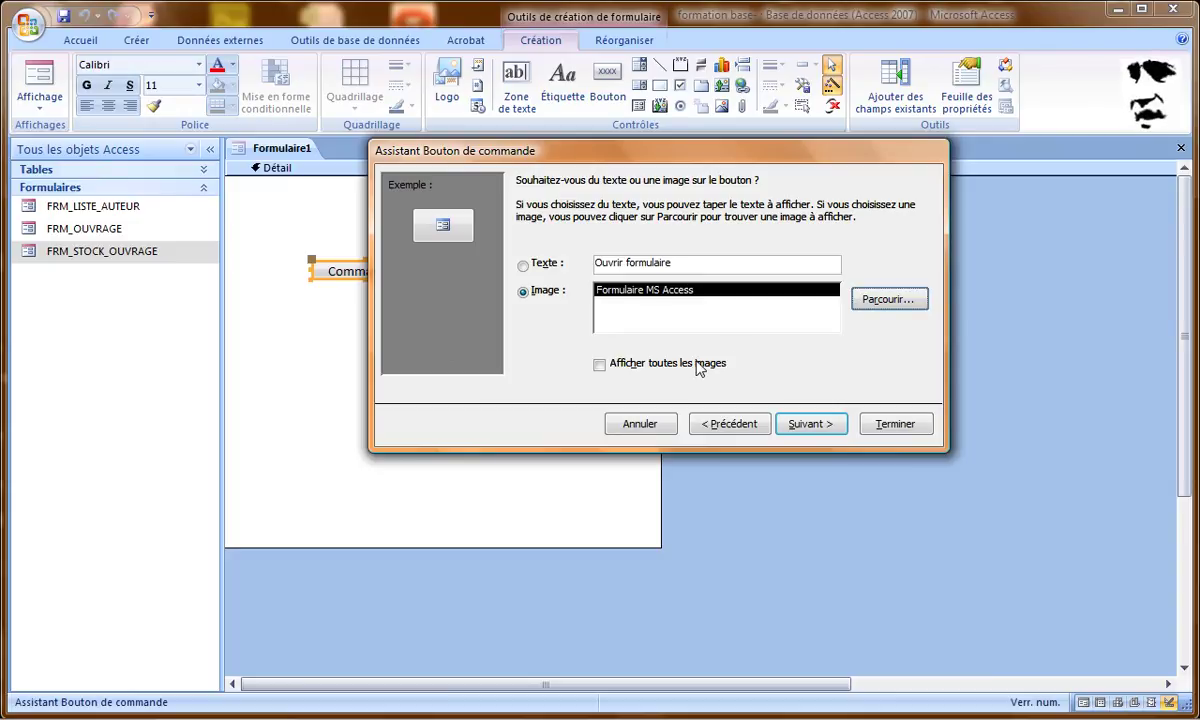
click(601, 367)
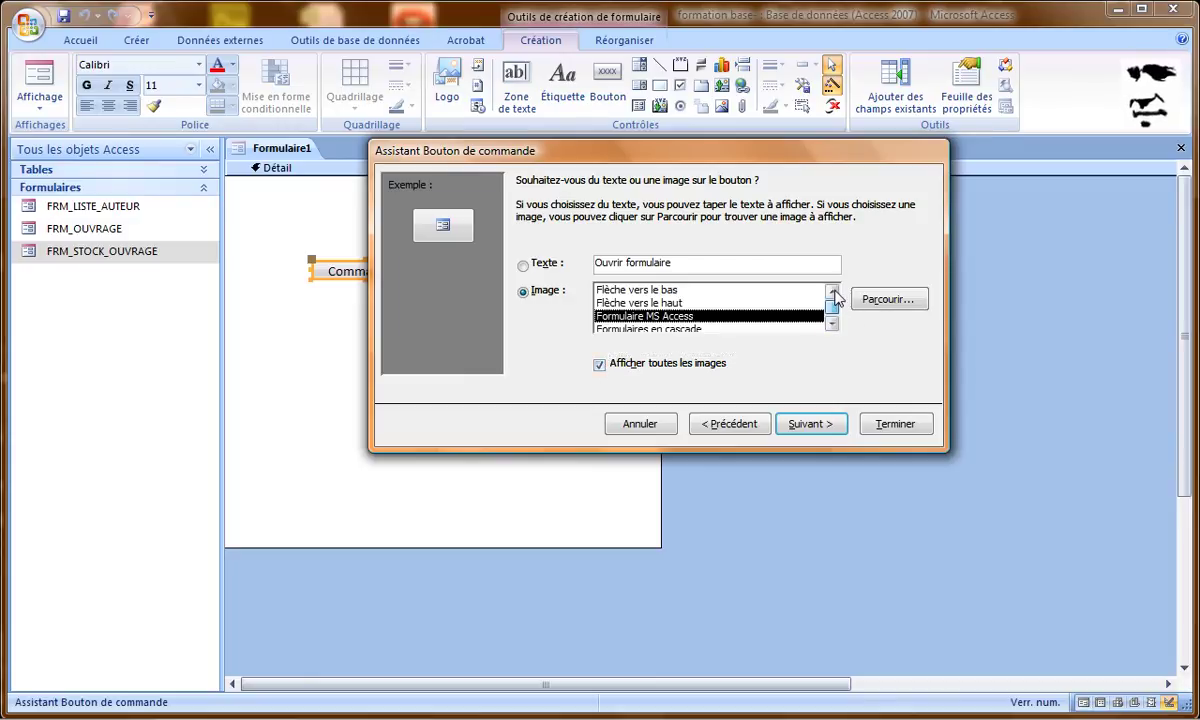
drag(834, 305, 833, 285)
click(608, 302)
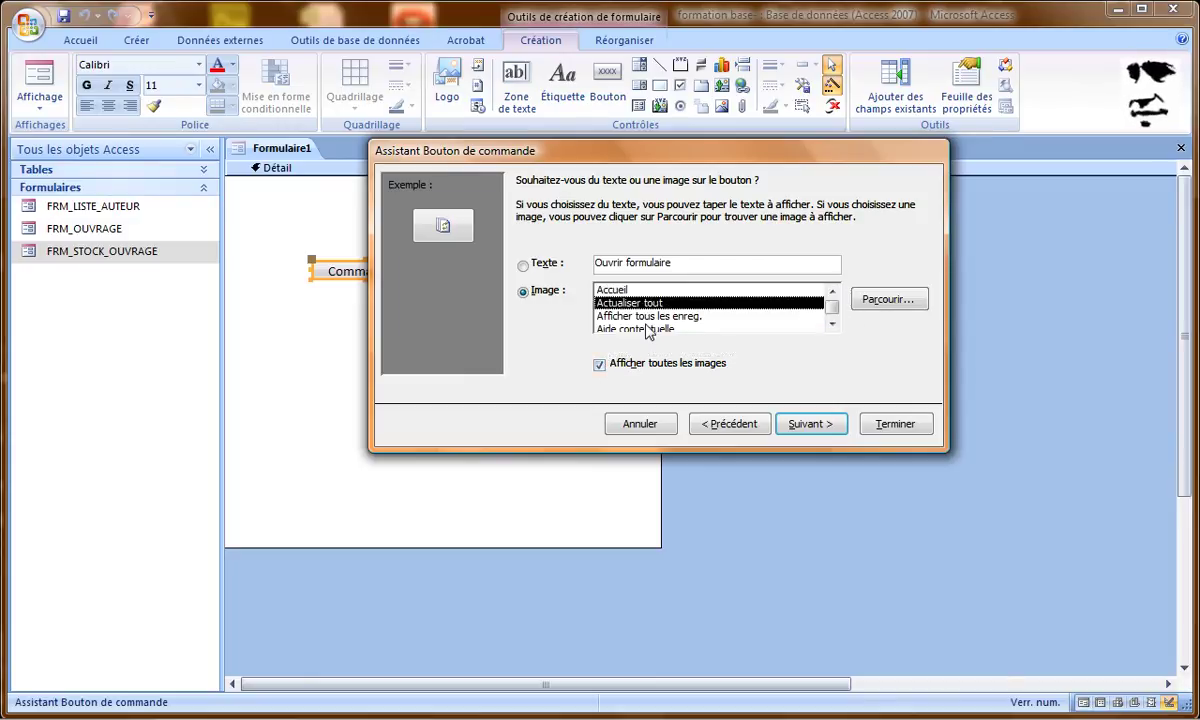
click(608, 315)
click(641, 328)
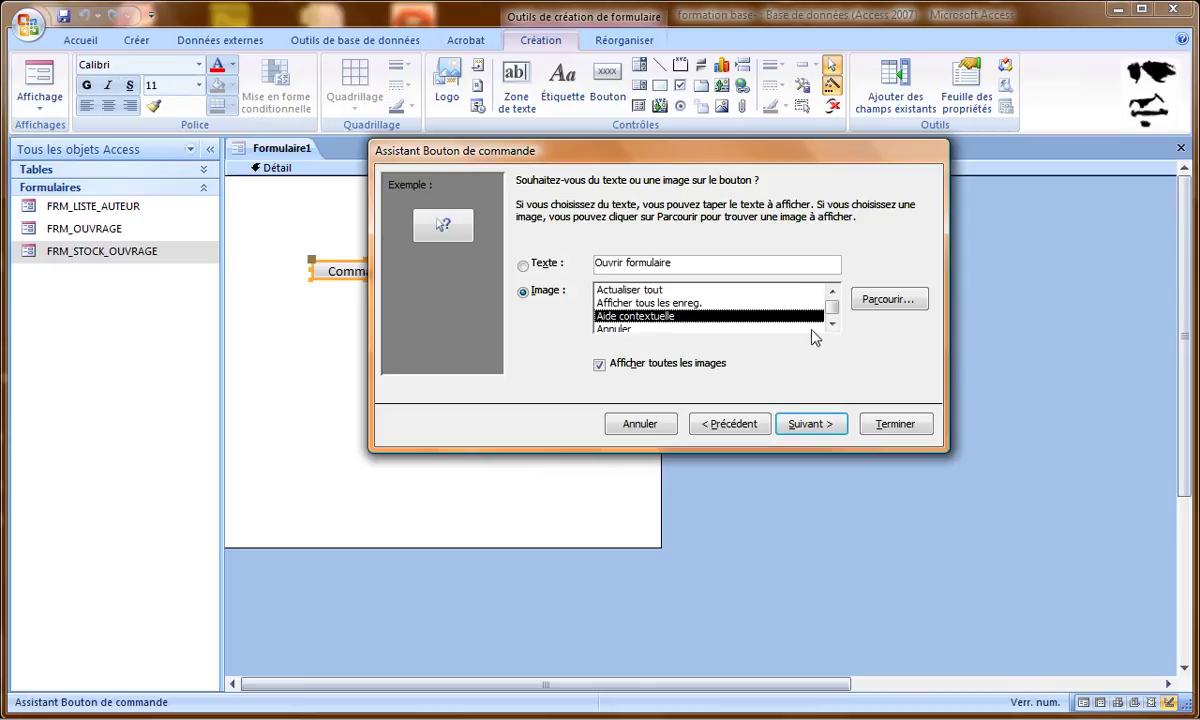
click(834, 324)
scroll(670, 308, down, 1)
click(650, 302)
click(660, 316)
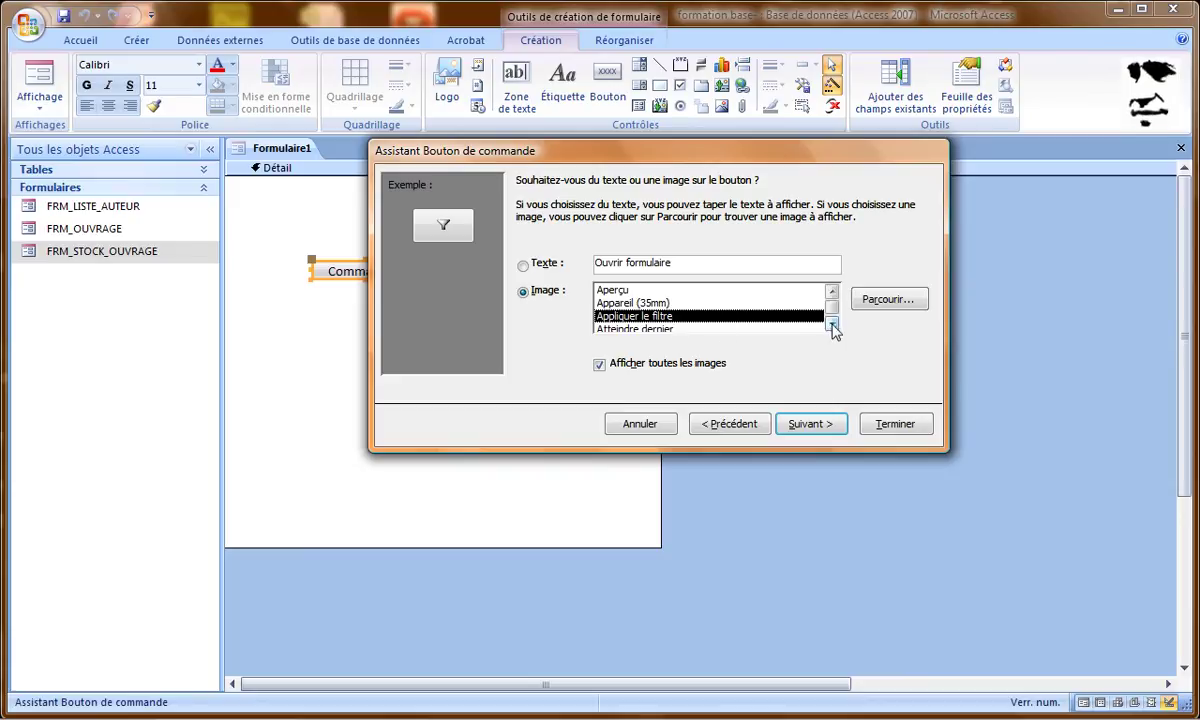
click(831, 325)
click(831, 325)
click(625, 302)
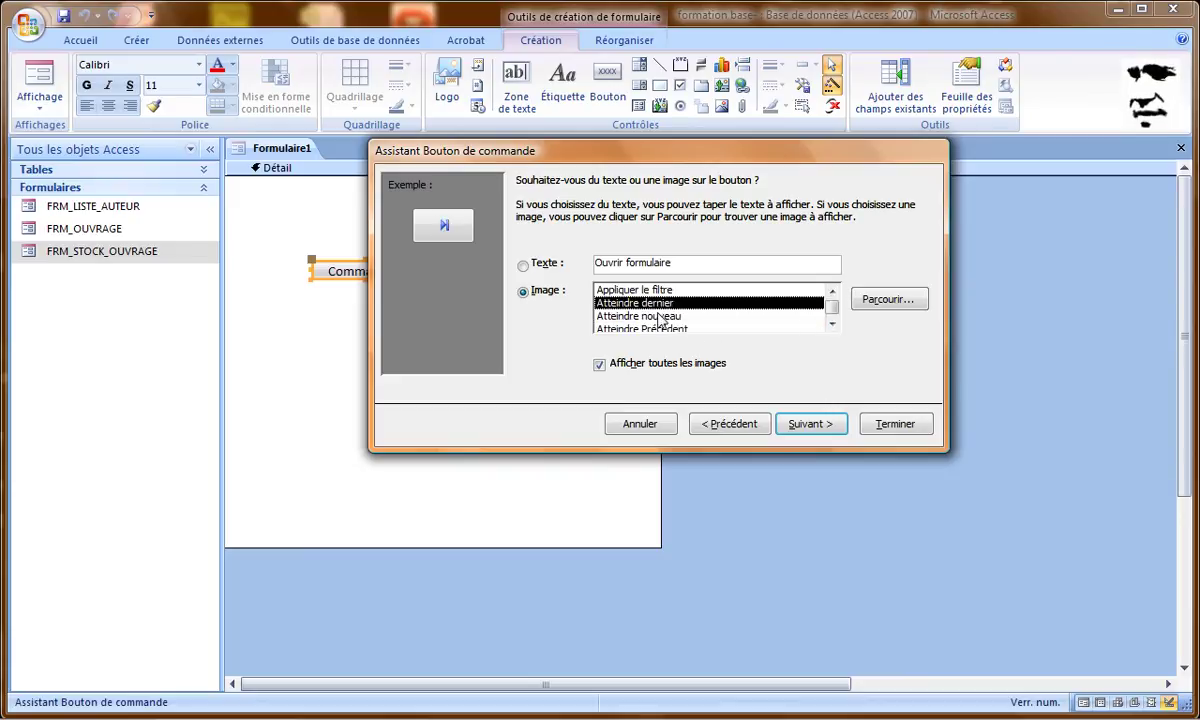
click(630, 316)
click(651, 328)
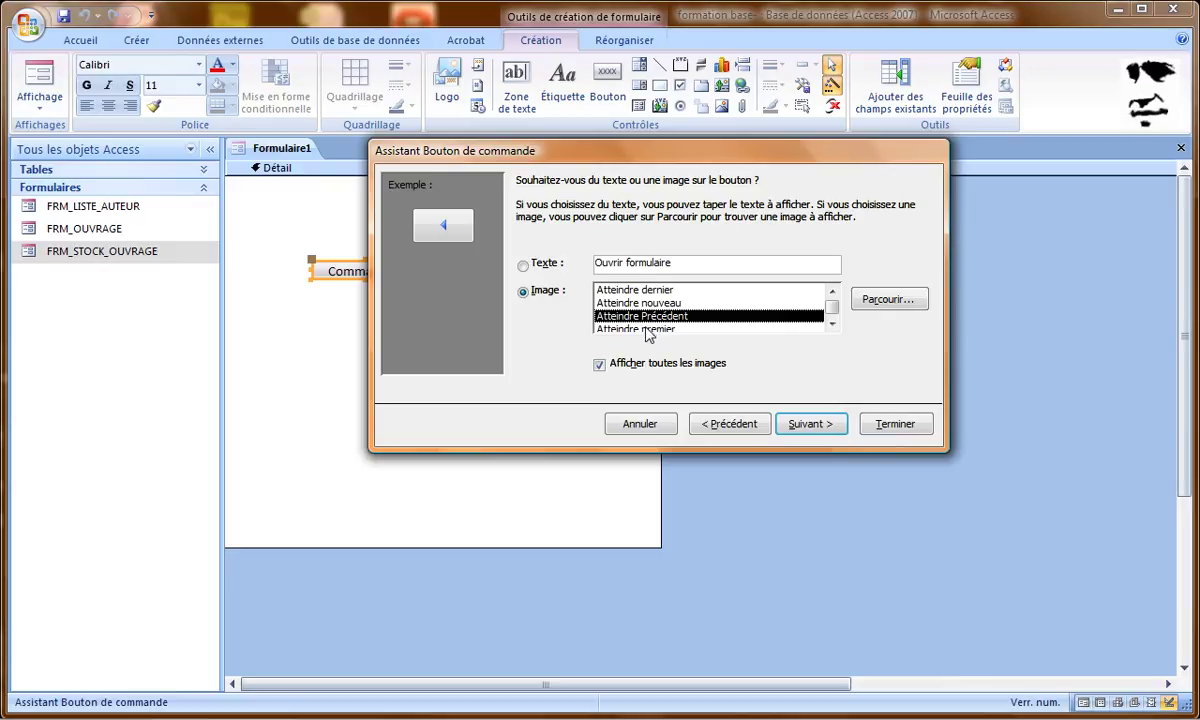
Step: Use text instead of an image on the button, with the caption "liste des aiteurs"
click(543, 263)
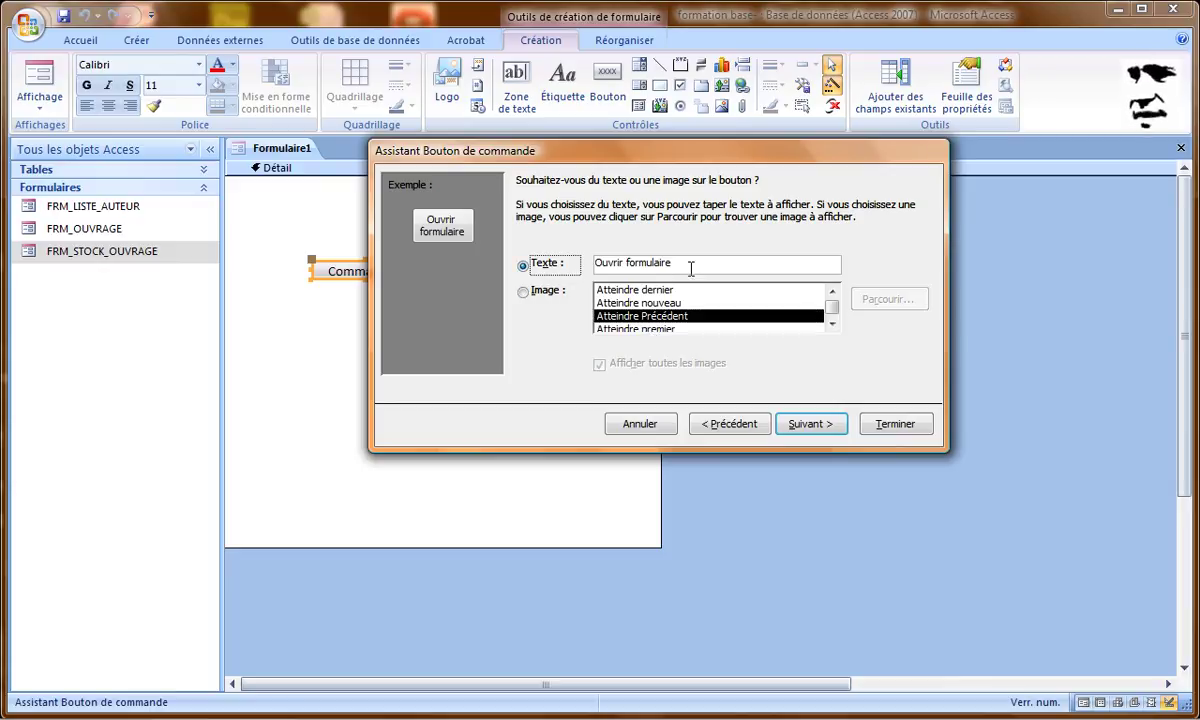
key(Tab)
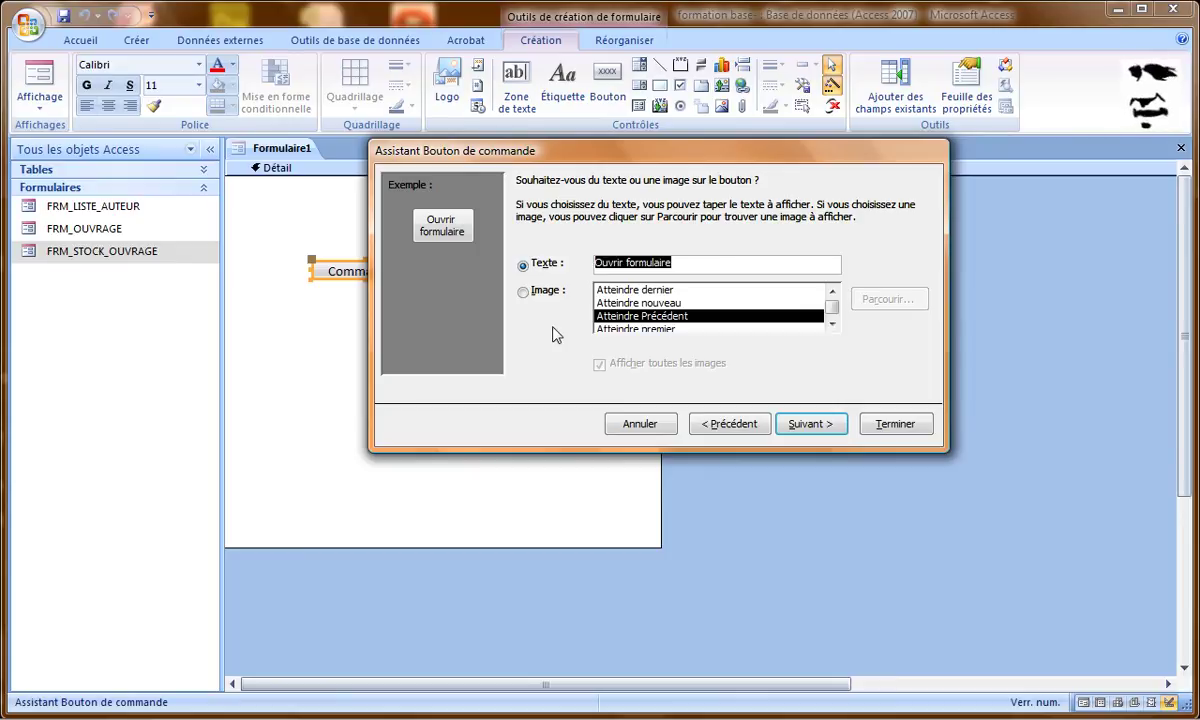
text(l)
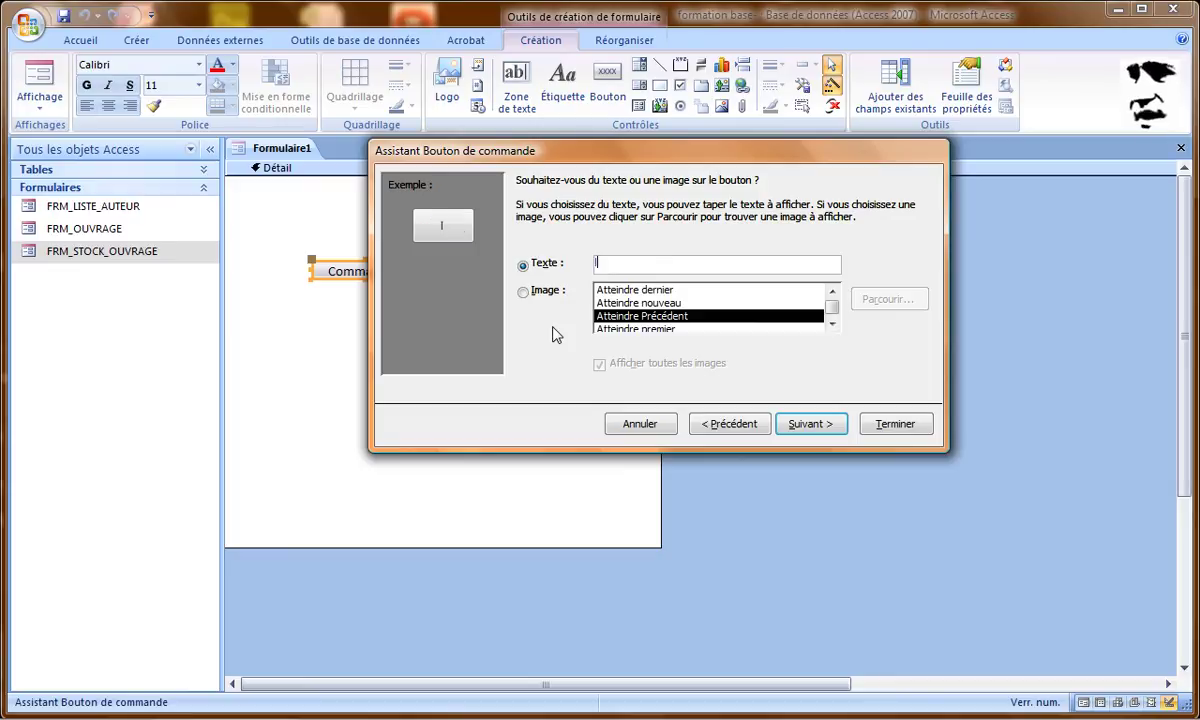
text(iste )
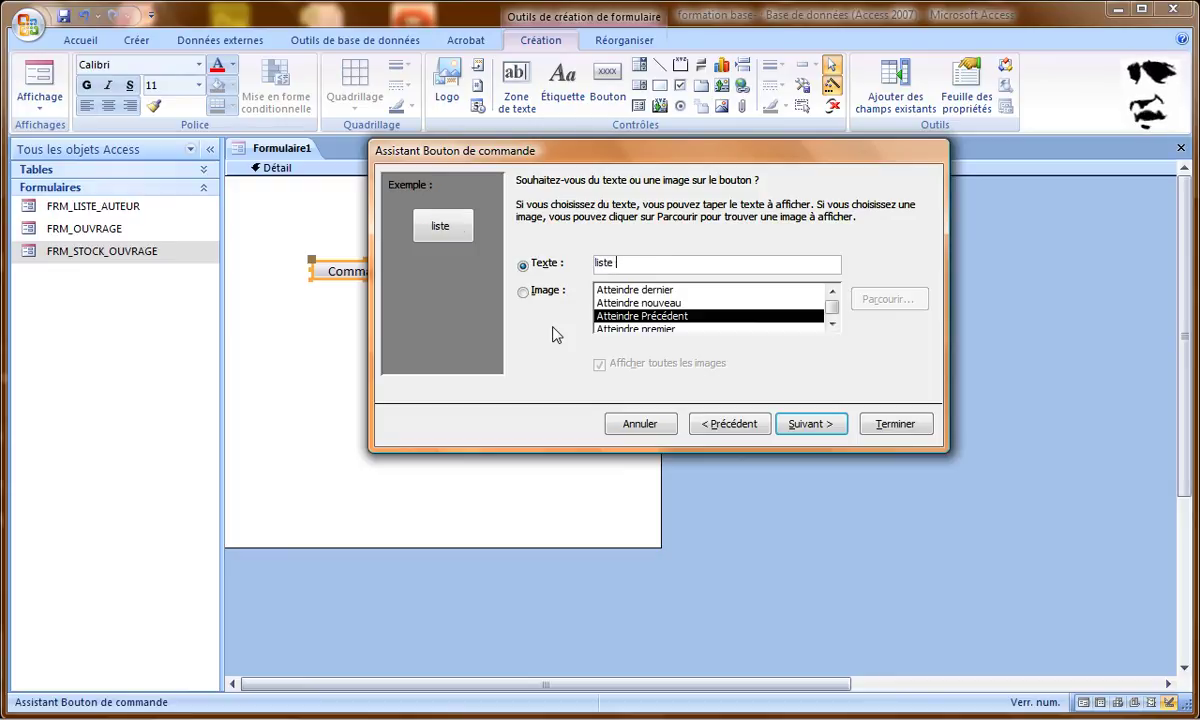
text(des aiteurs)
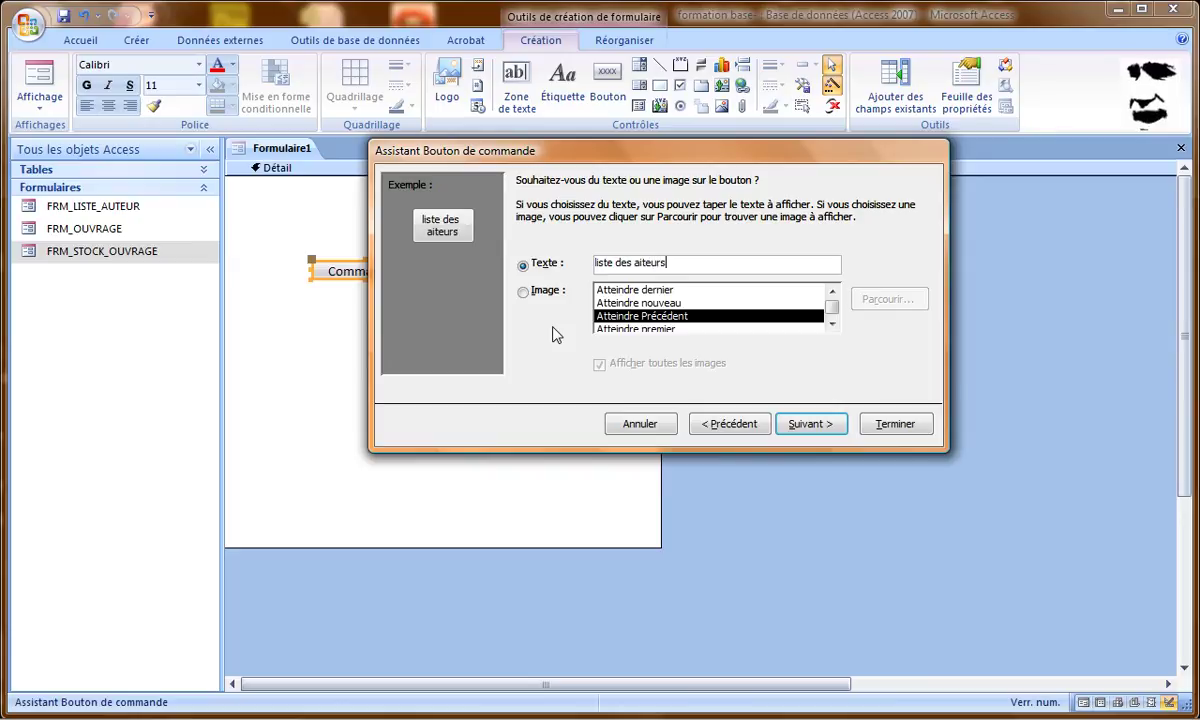
click(812, 424)
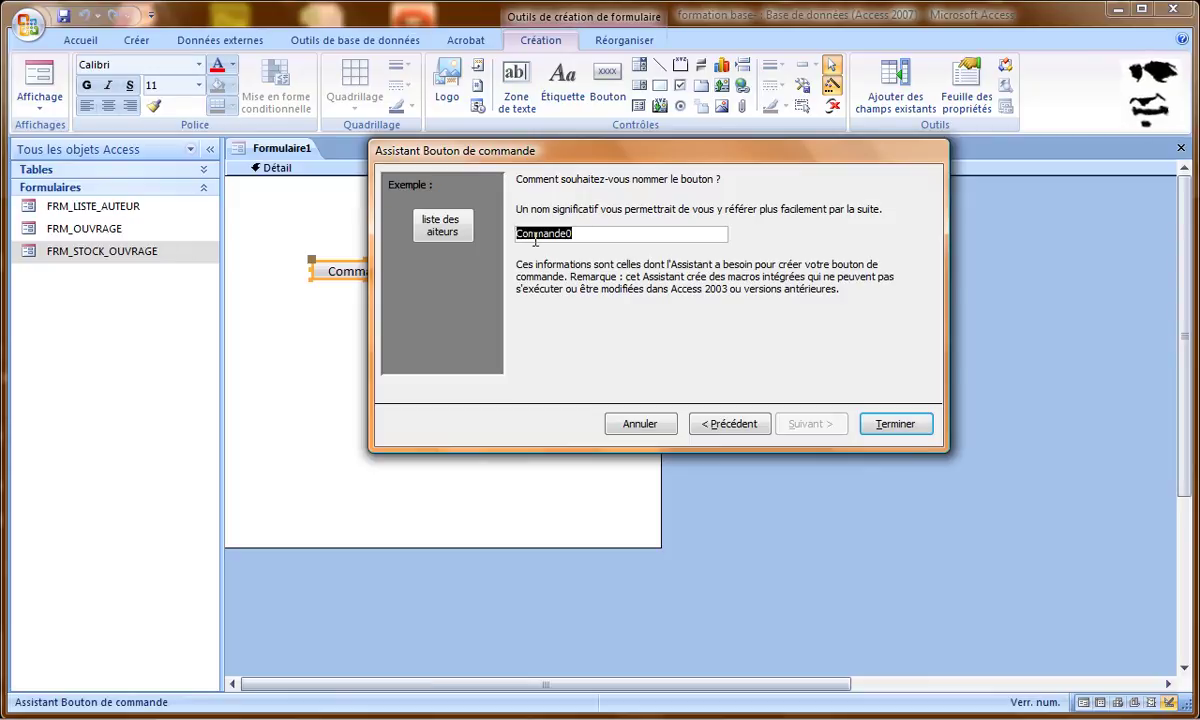
Step: Name the button BT_OUVRIR_LISTE_AUTEUR and finish the command button wizard
text(BT)
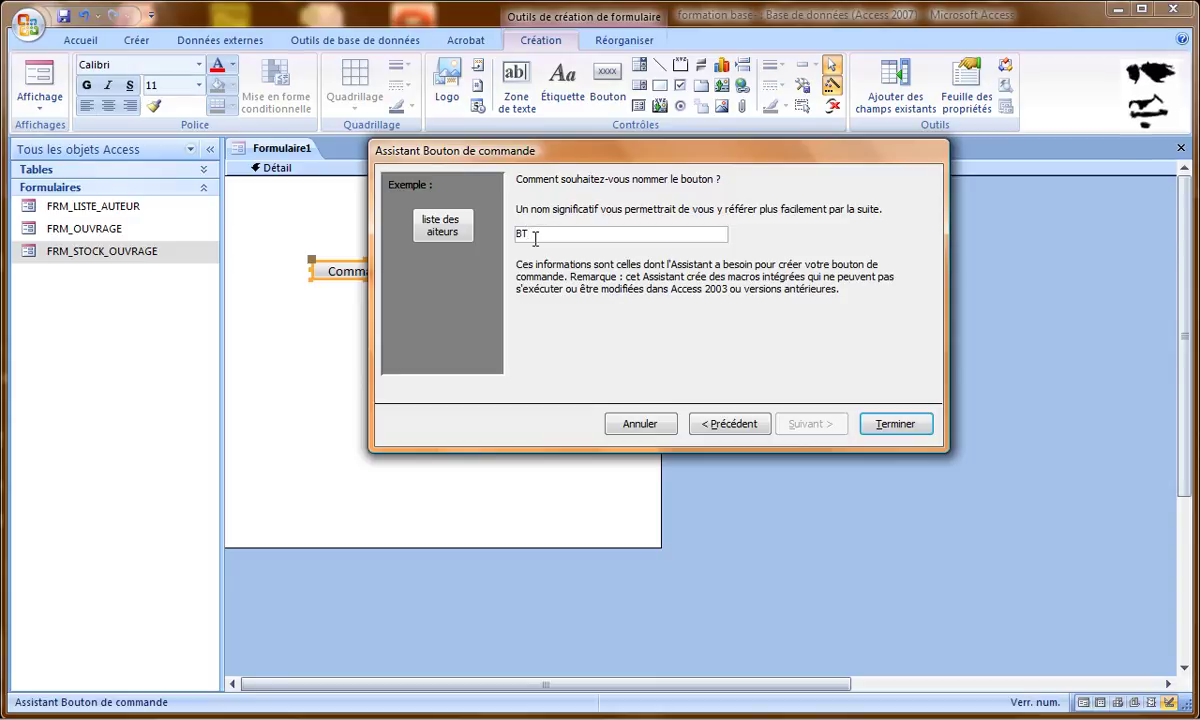
text(_OUVRIR_LISTE_AUTEUR)
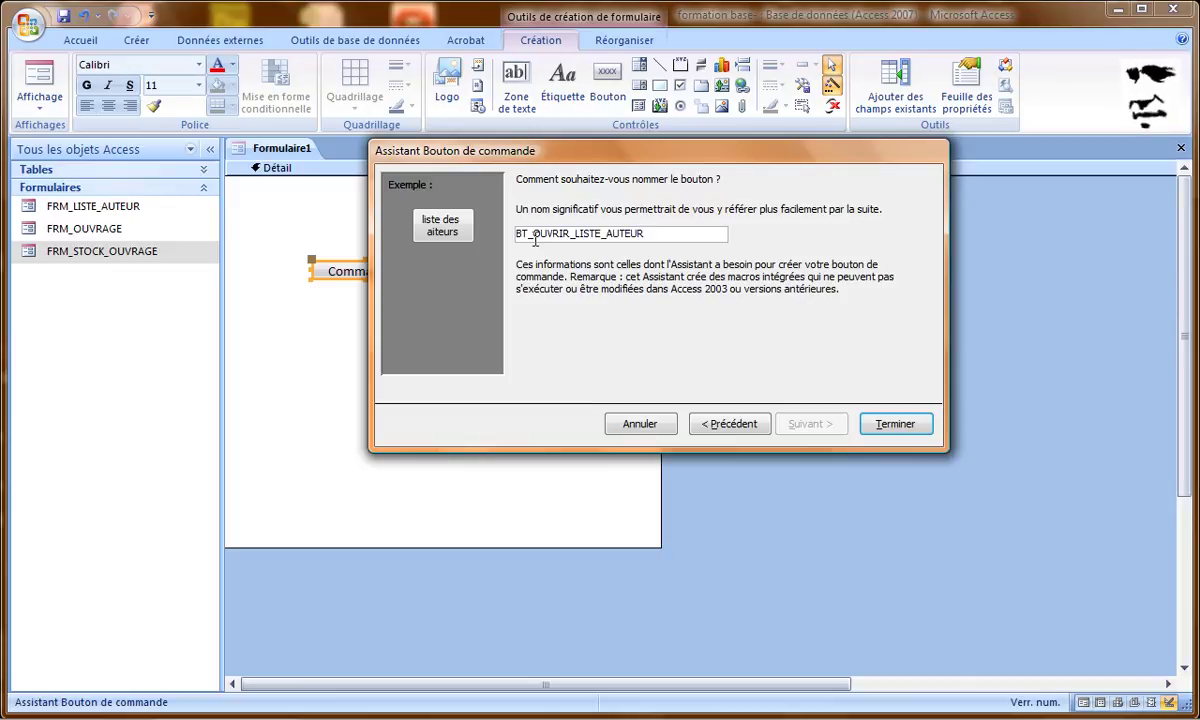
click(897, 423)
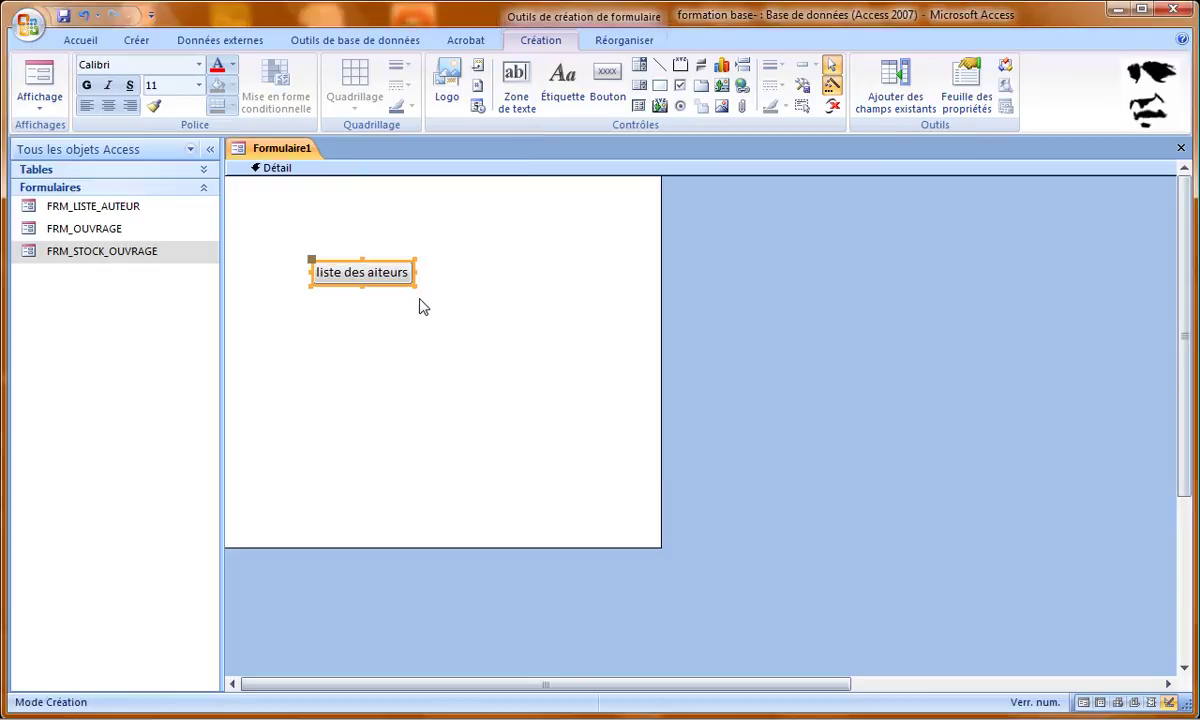
Step: Move the "liste des aiteurs" button up and left, near the upper-left corner of the Détail section
click(378, 318)
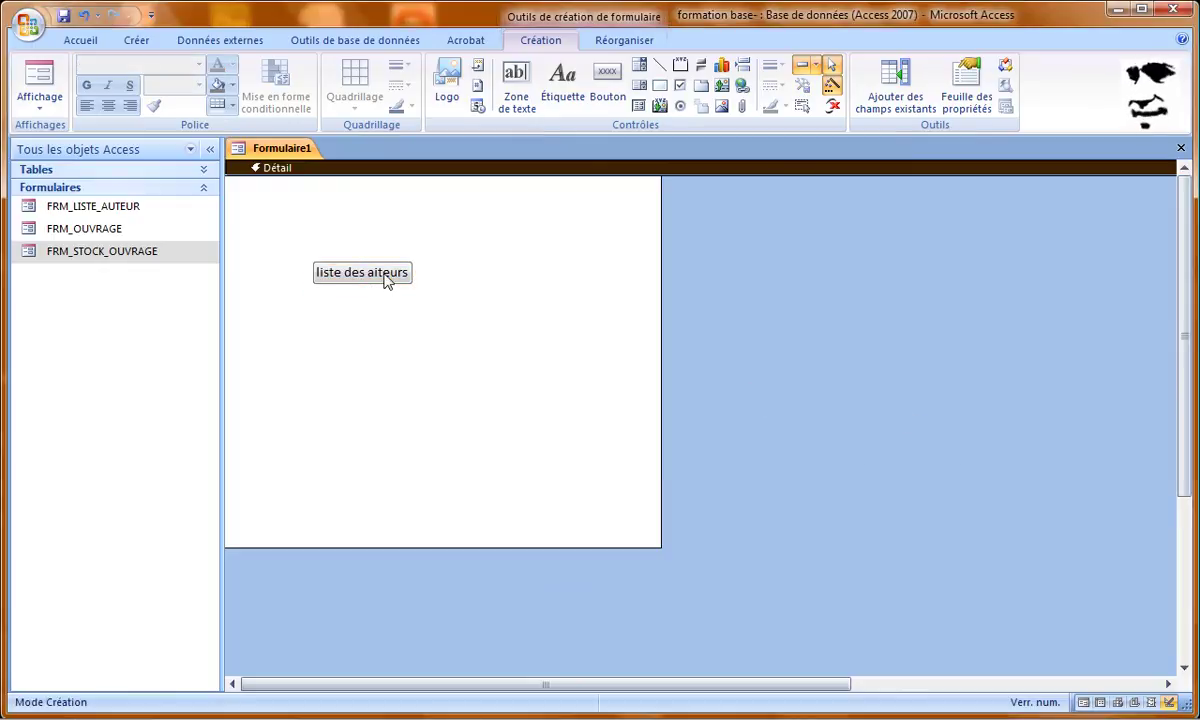
click(387, 282)
drag(387, 282, 318, 238)
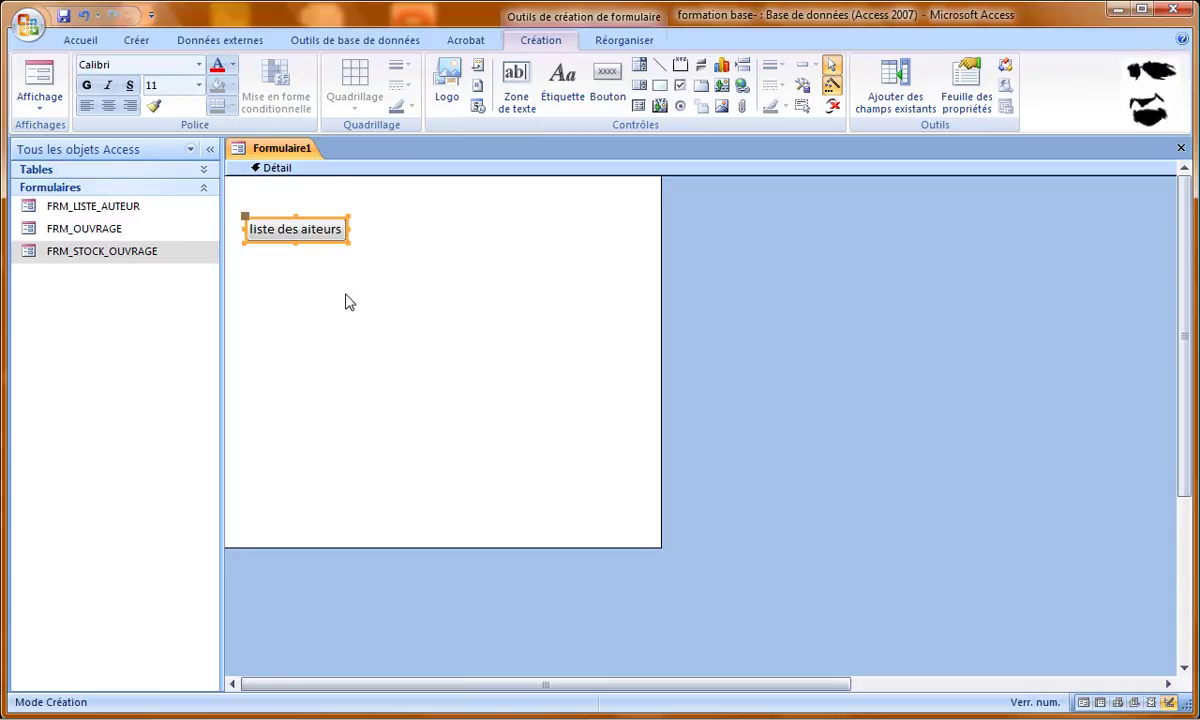